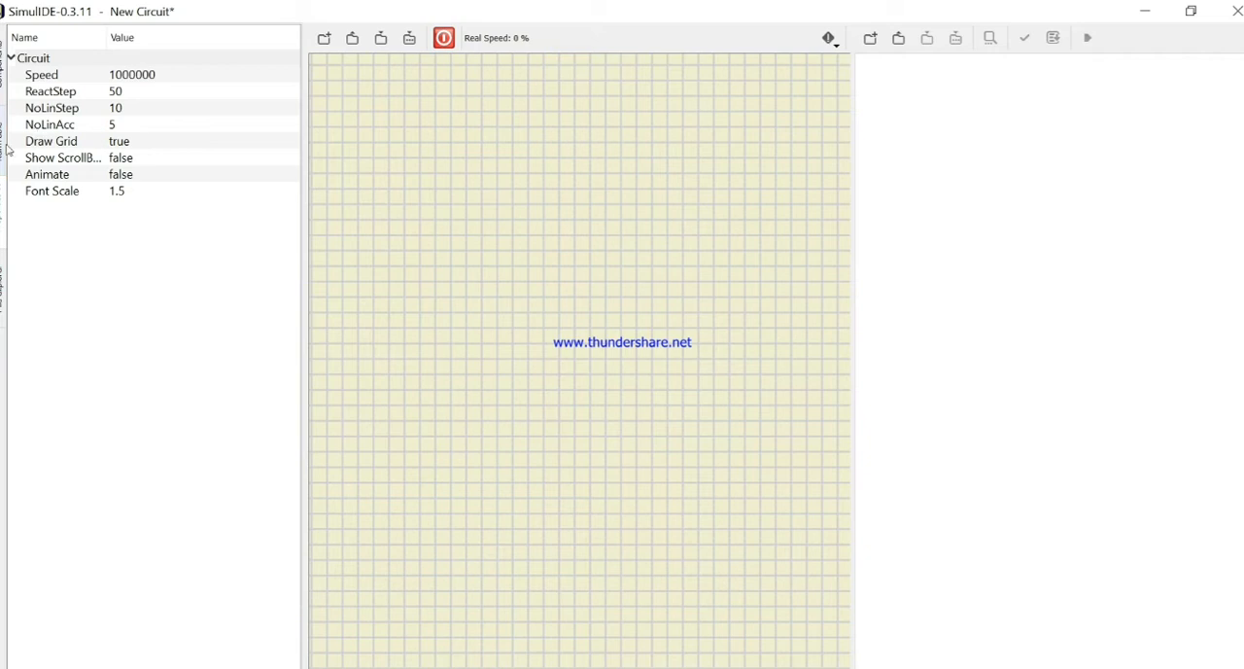
# Step: Place a wave generator and a probe on the empty circuit and wire the generator's output to the probe
pyautogui.doubleClick(229, 11)
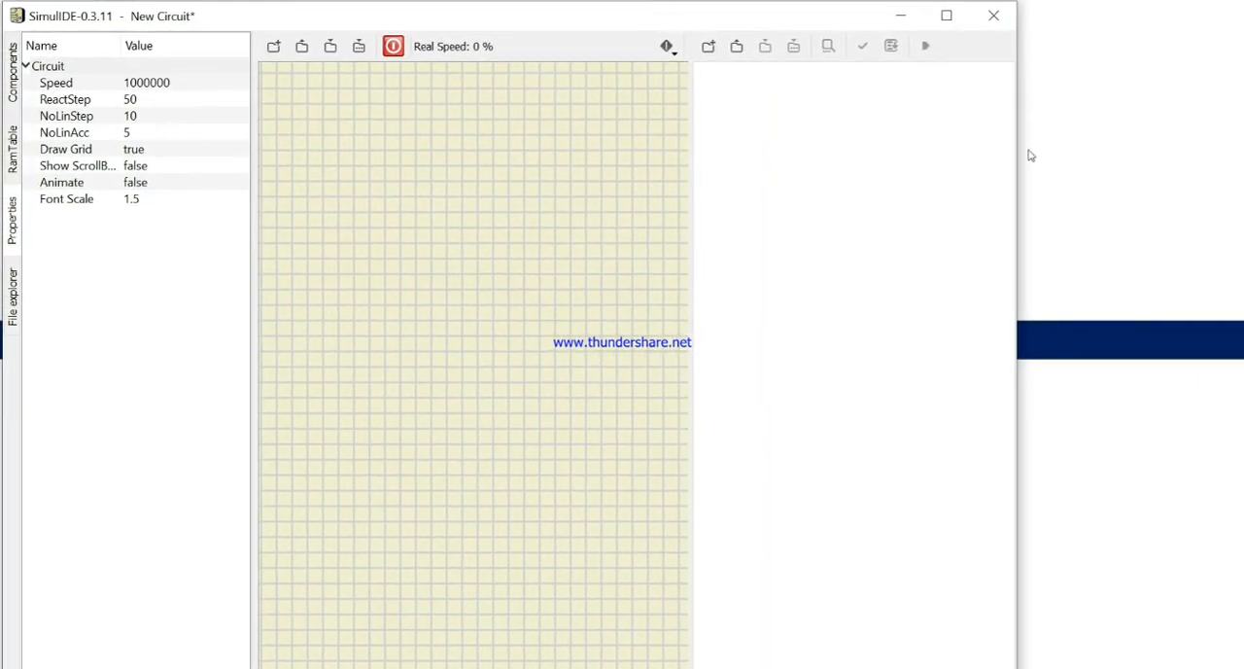
pyautogui.moveTo(1020, 148); pyautogui.dragTo(1238, 161)
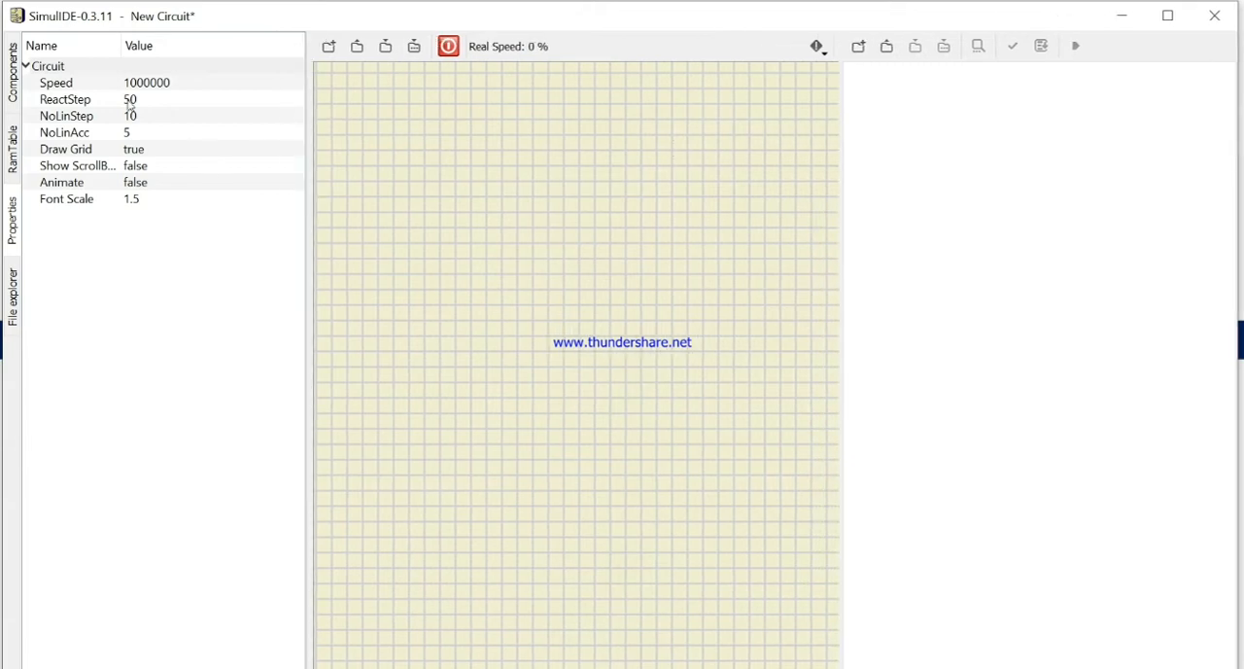
pyautogui.click(13, 87)
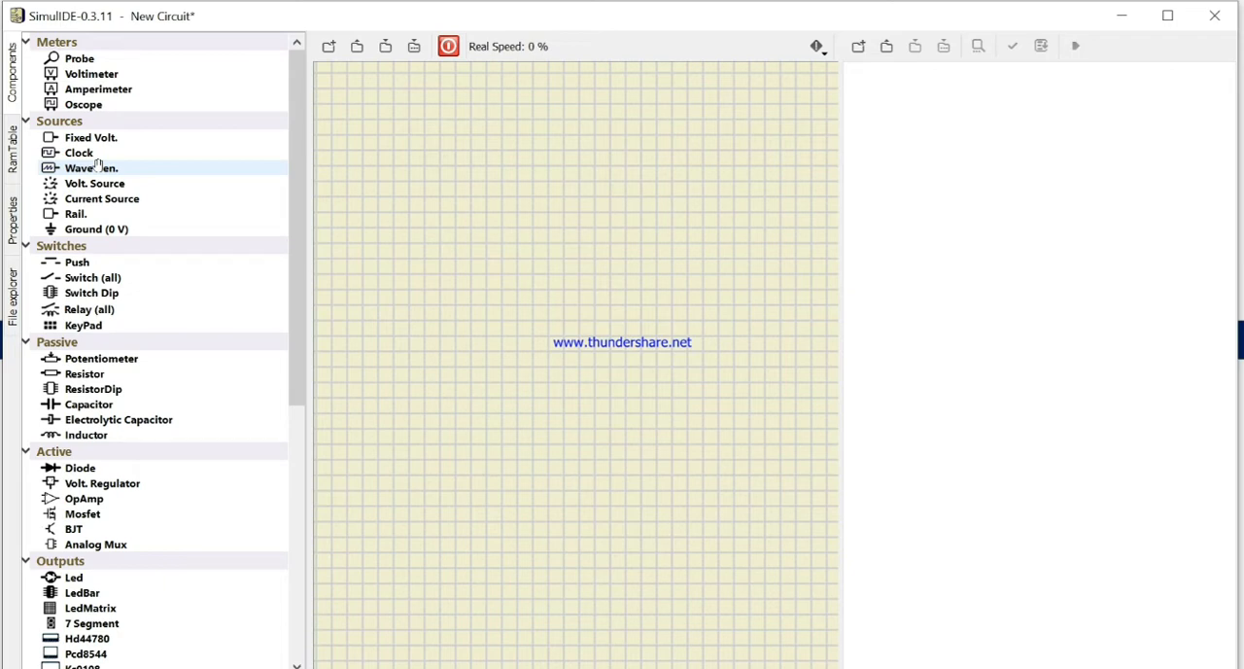
pyautogui.moveTo(115, 168); pyautogui.dragTo(439, 233)
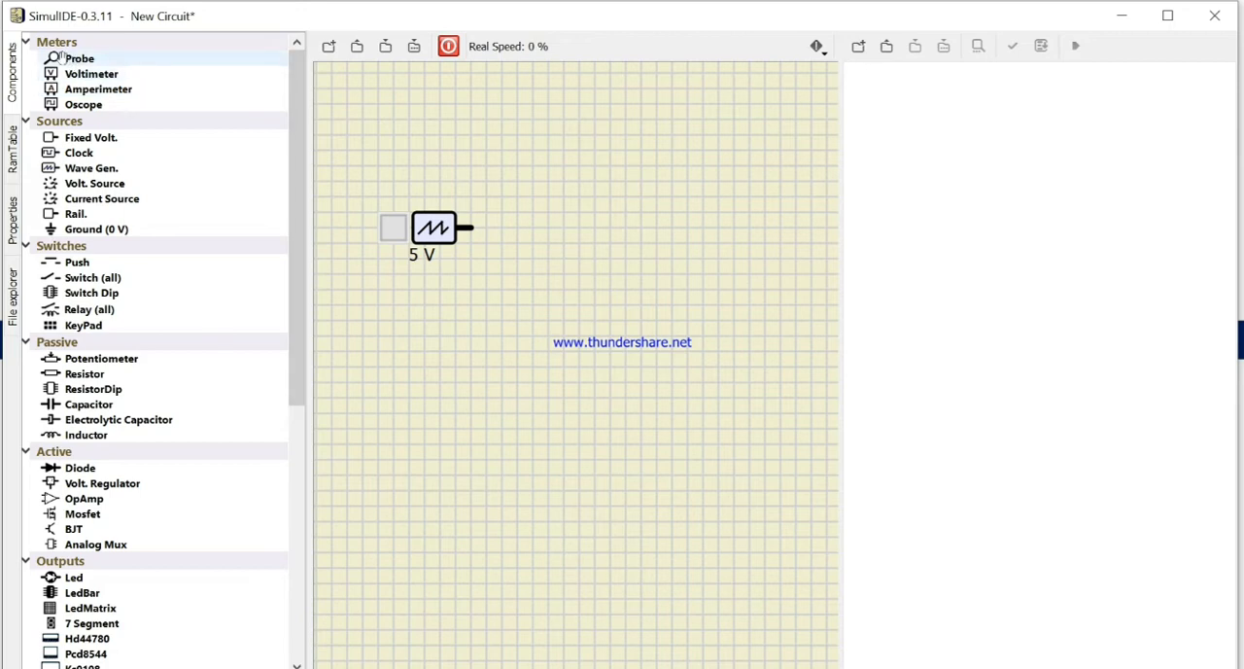
pyautogui.moveTo(79, 58); pyautogui.dragTo(631, 192)
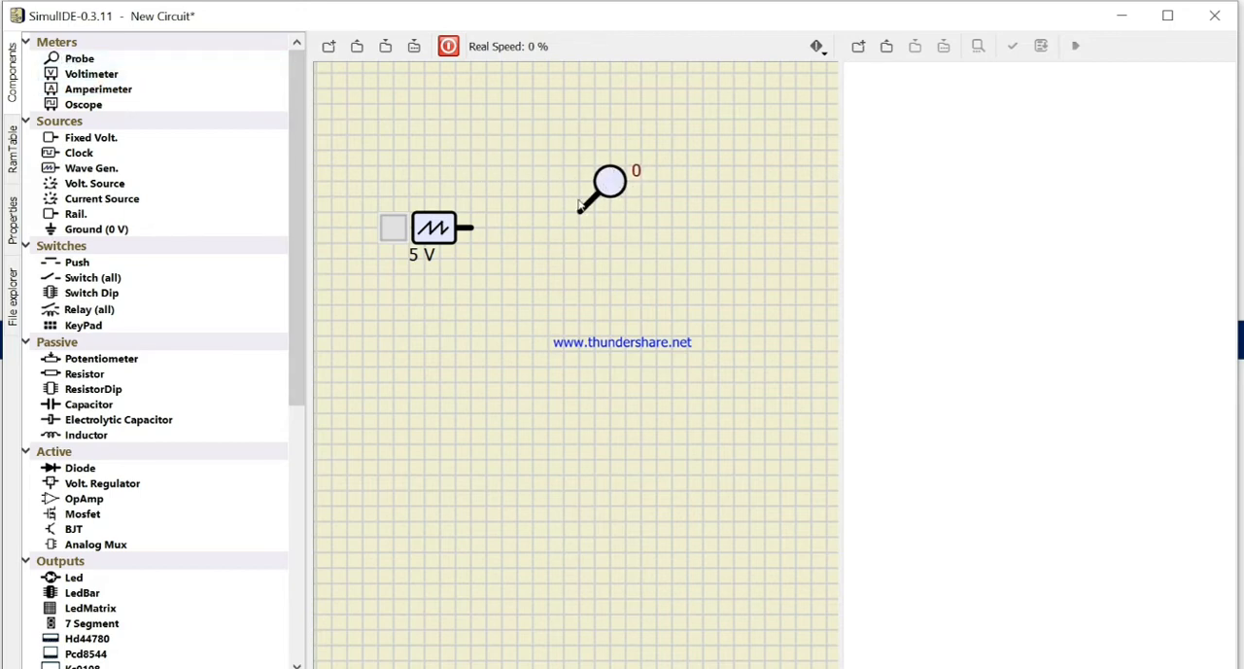
pyautogui.moveTo(477, 230); pyautogui.dragTo(572, 224)
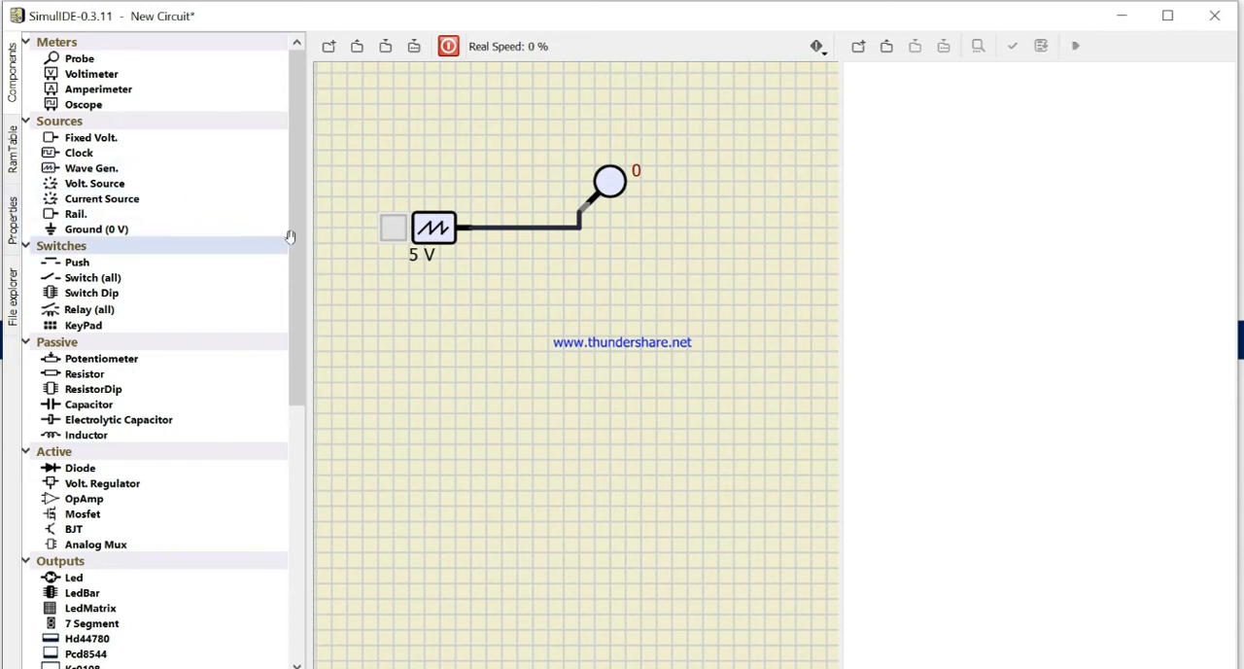
# Step: Set the wave generator's frequency to 1
pyautogui.click(13, 222)
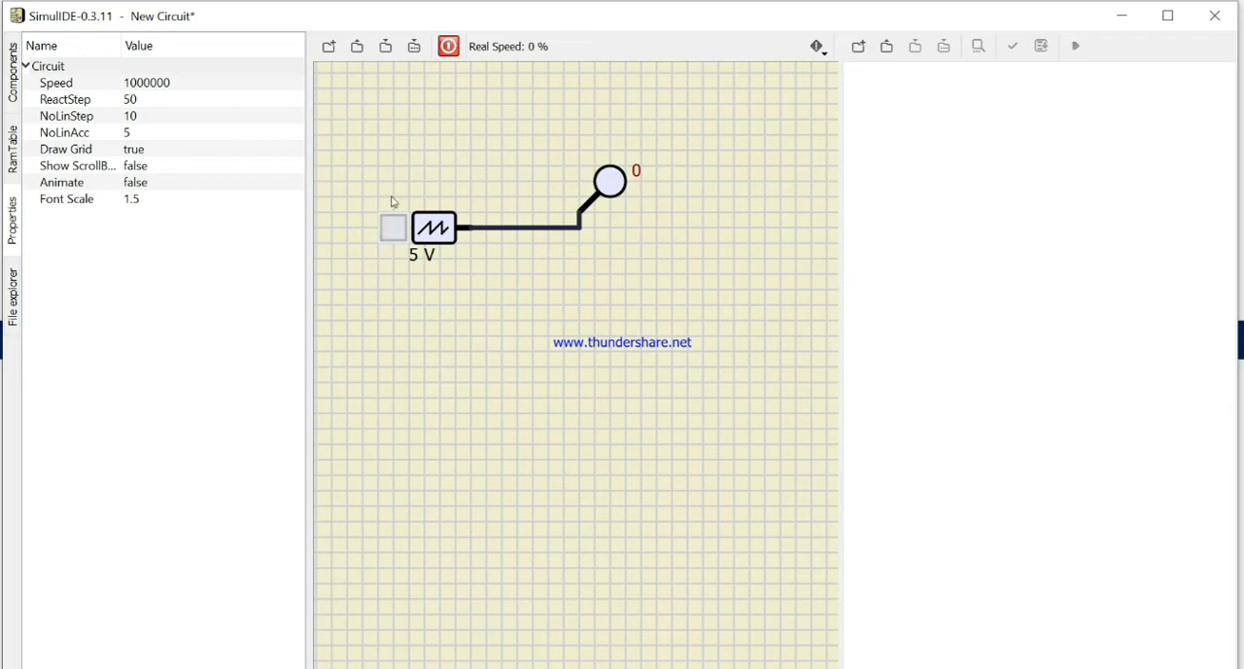
pyautogui.click(447, 236)
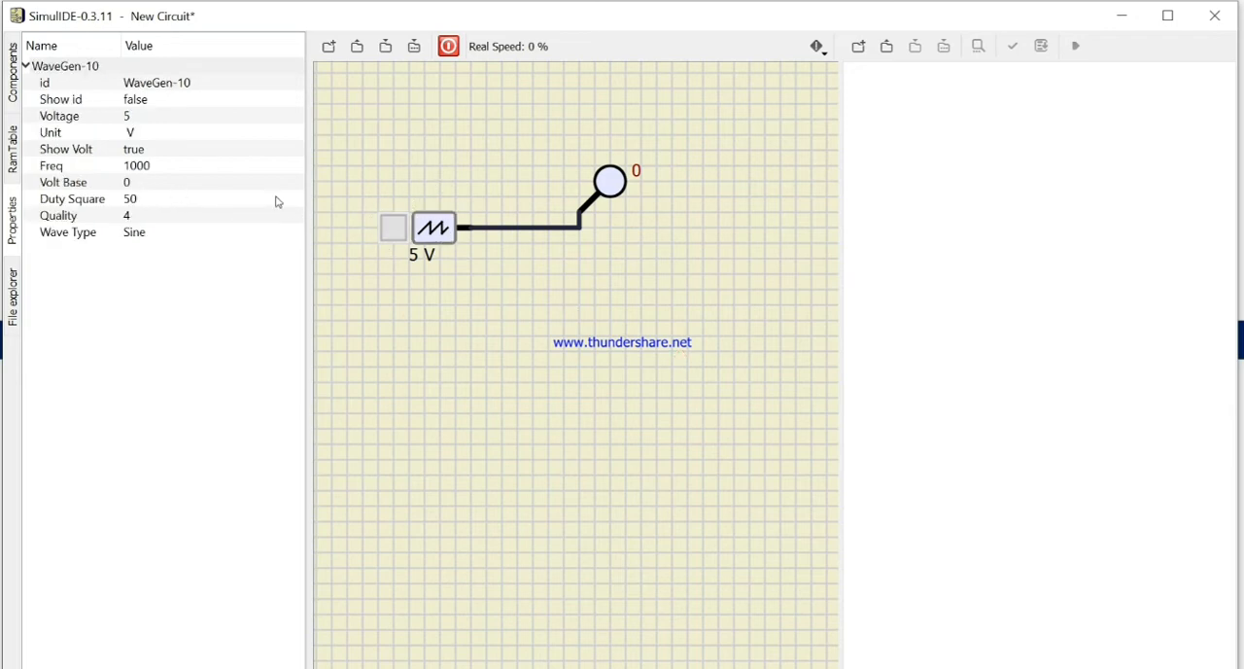
pyautogui.click(159, 165)
pyautogui.click(159, 166)
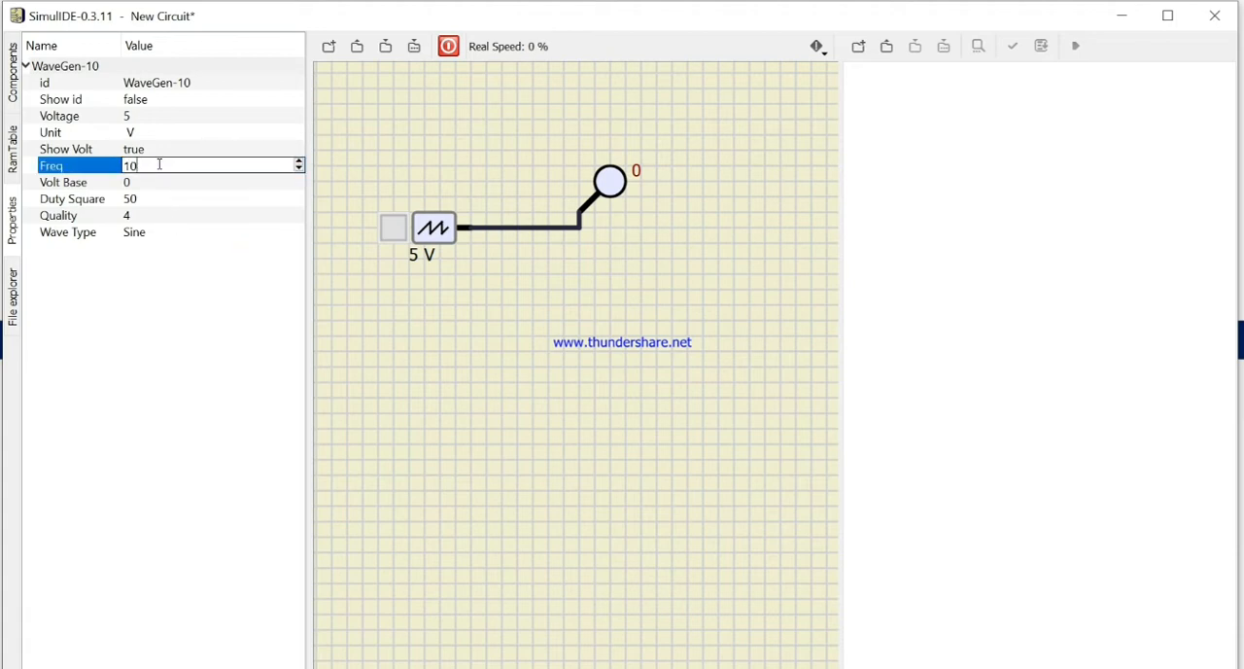
pyautogui.click(352, 184)
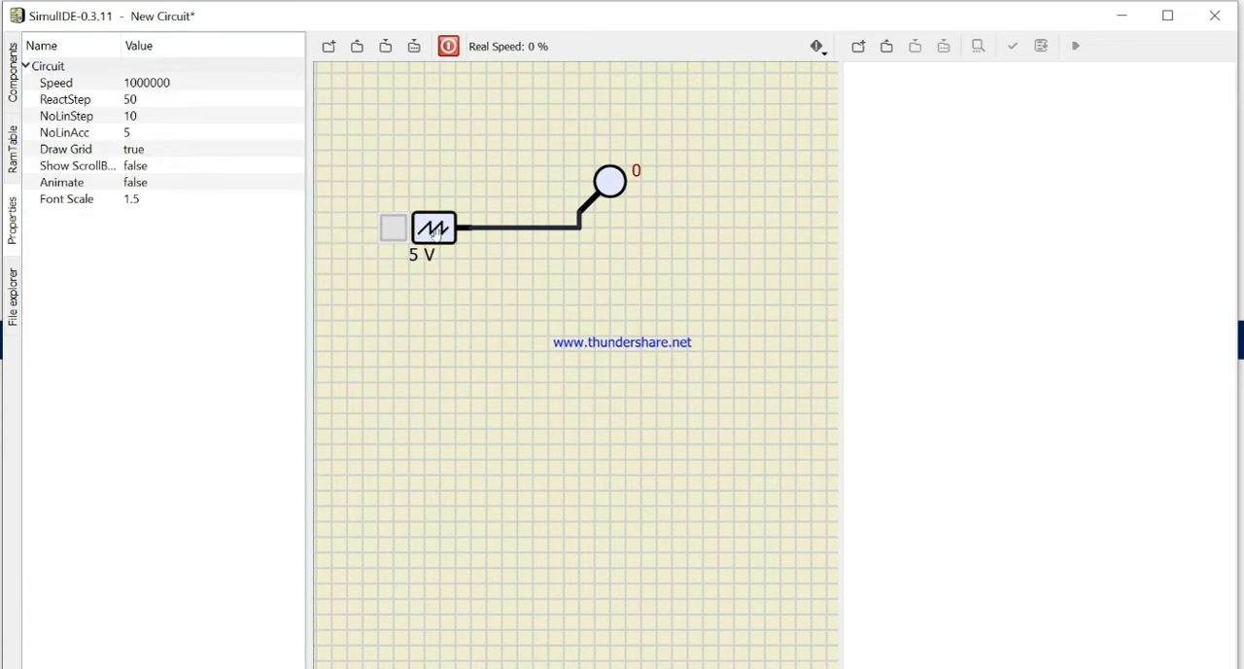
pyautogui.click(434, 230)
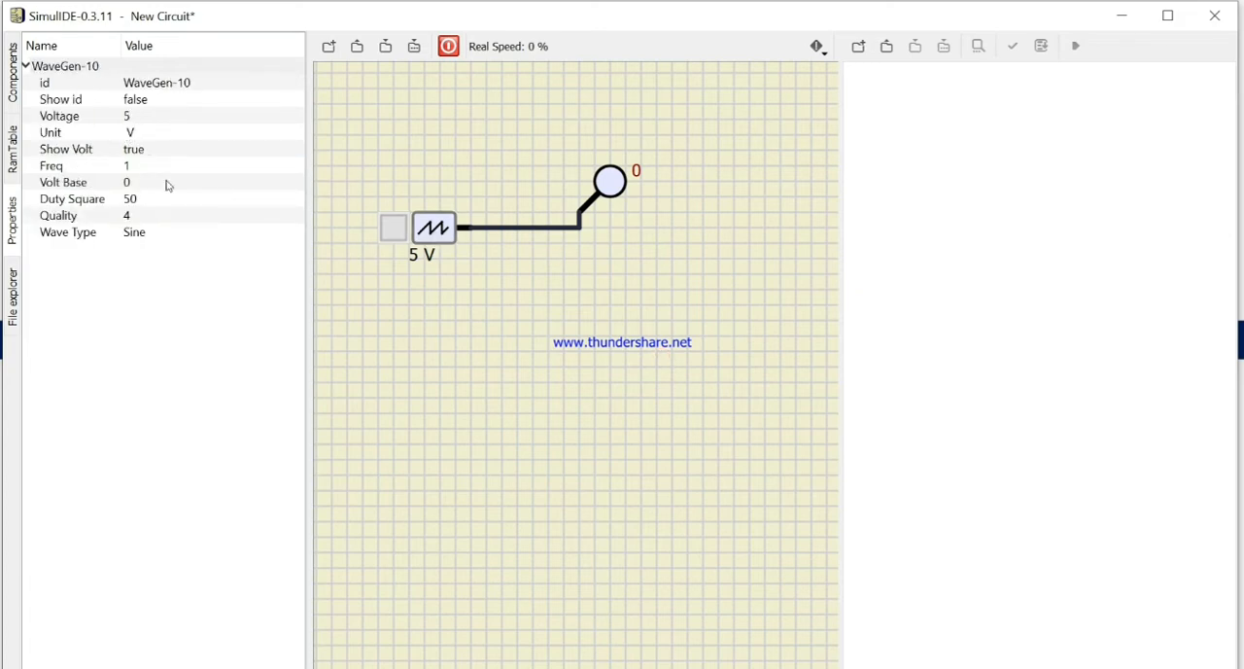
# Step: Run the simulation with the wave generator switched on and plot the probe's signal
pyautogui.click(448, 45)
pyautogui.click(393, 228)
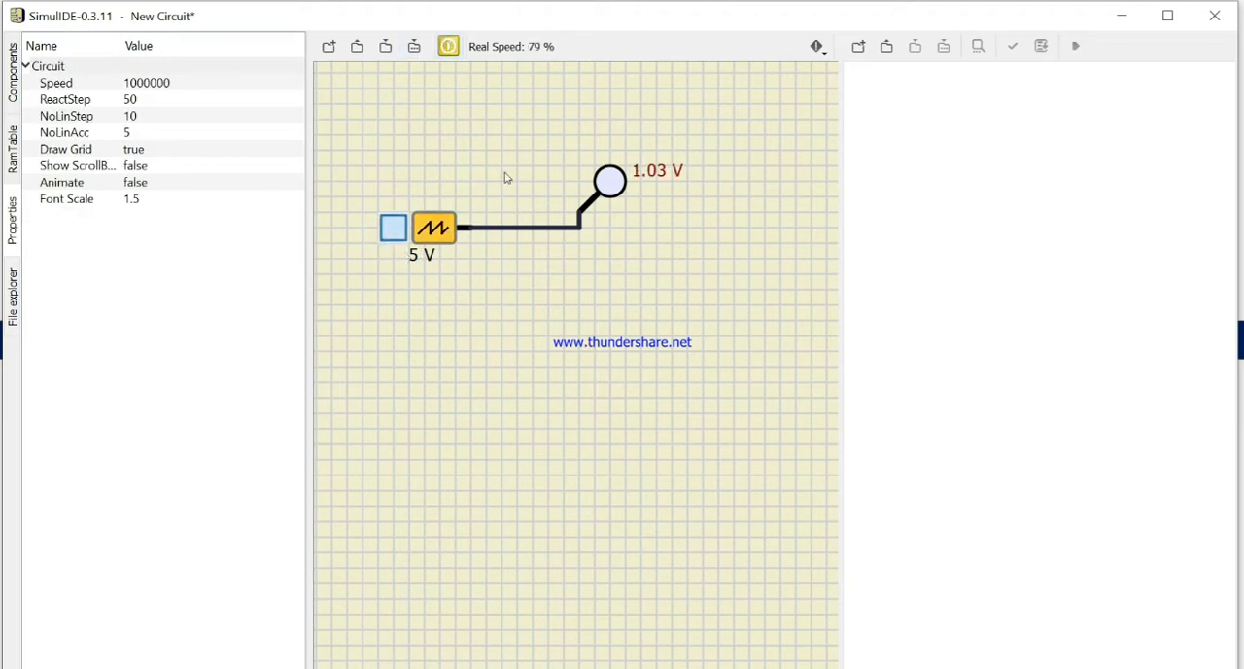
pyautogui.rightClick(618, 184)
pyautogui.click(647, 197)
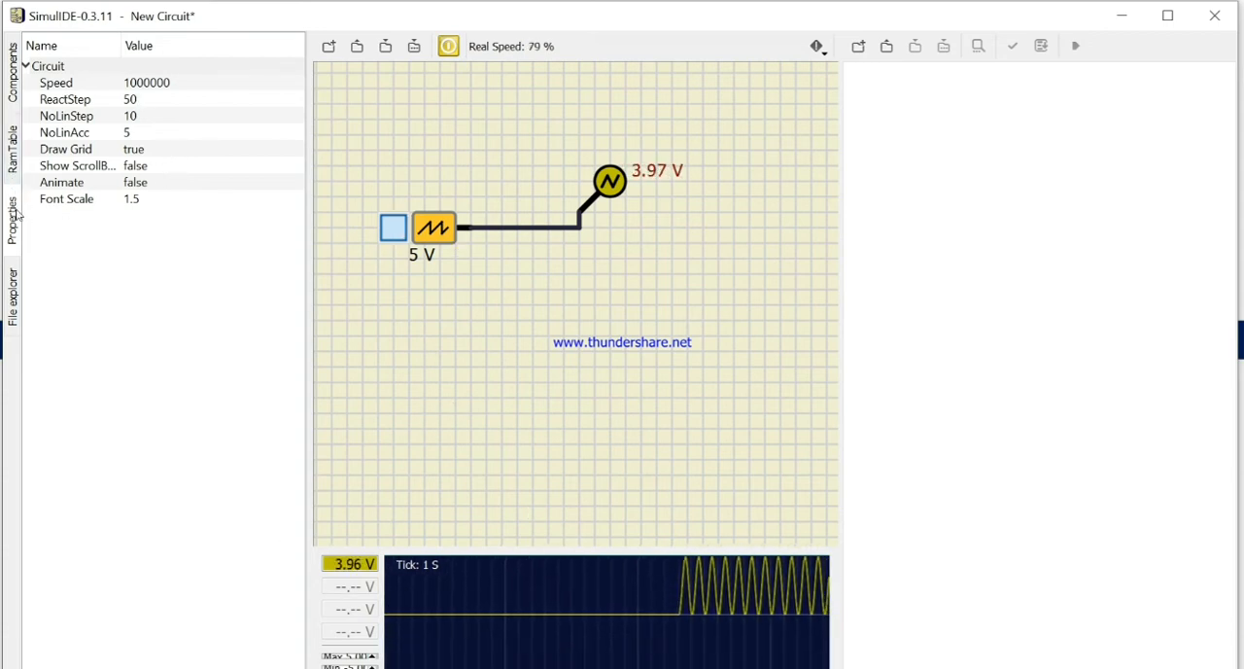
# Step: Set the wave generator's frequency to 10 while the simulation runs
pyautogui.click(686, 361)
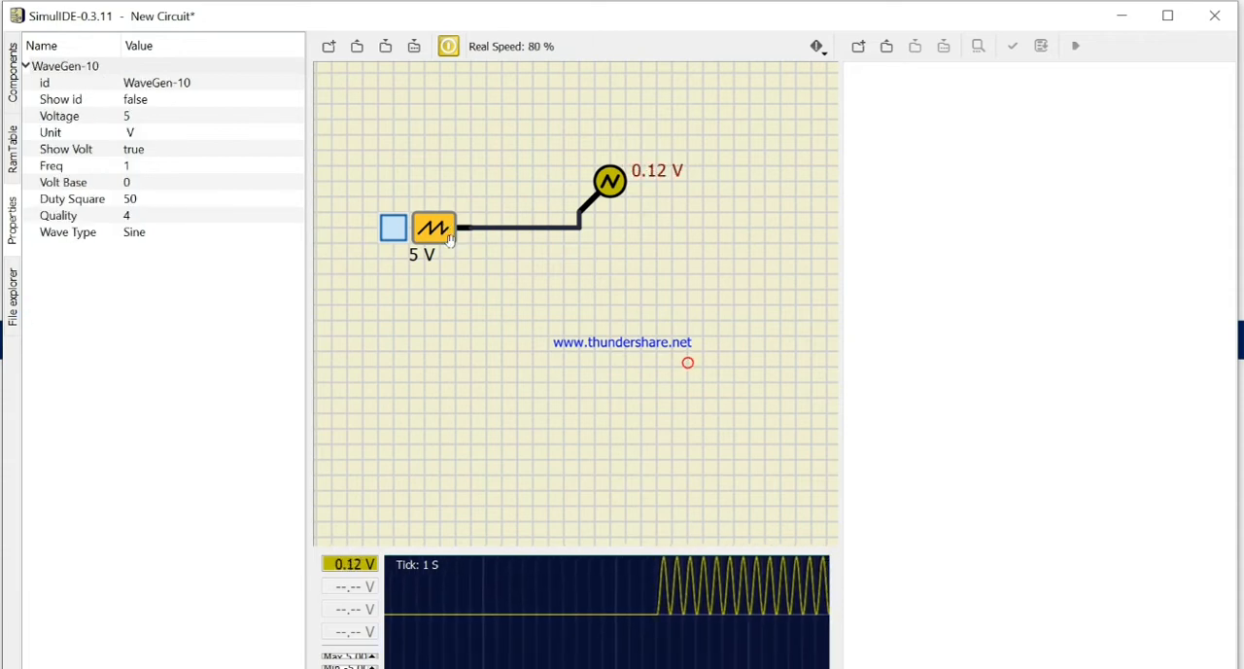
pyautogui.click(201, 166)
pyautogui.write('0')
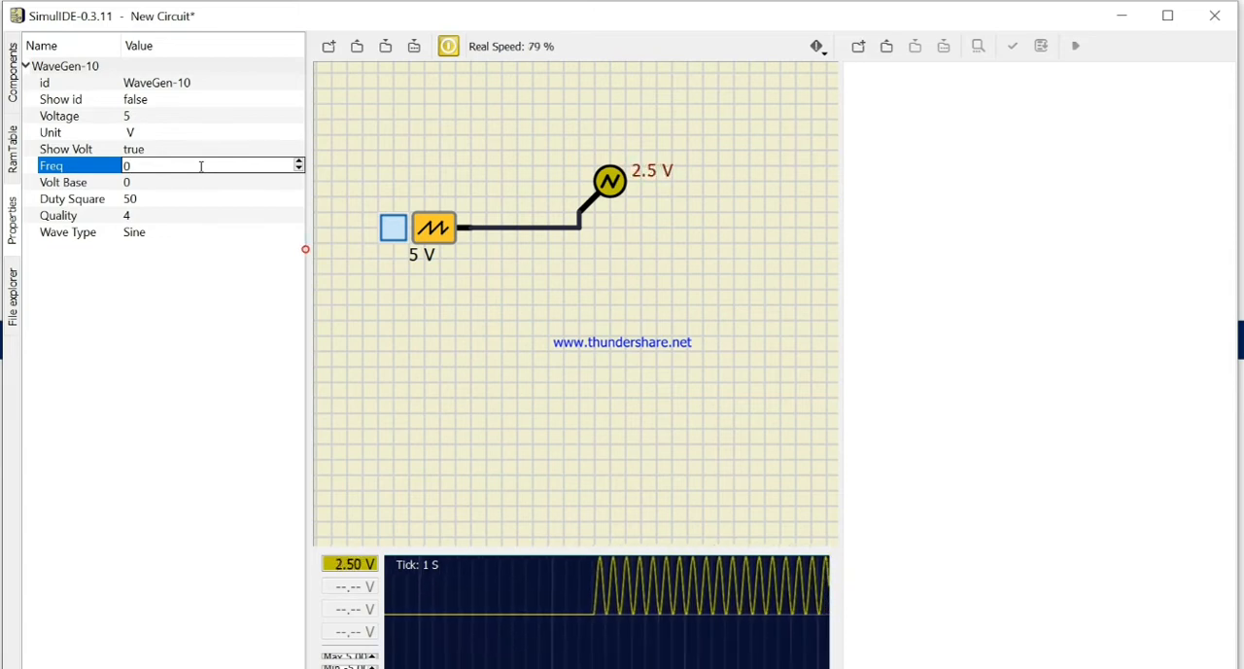
pyautogui.doubleClick(202, 167)
pyautogui.click(205, 166)
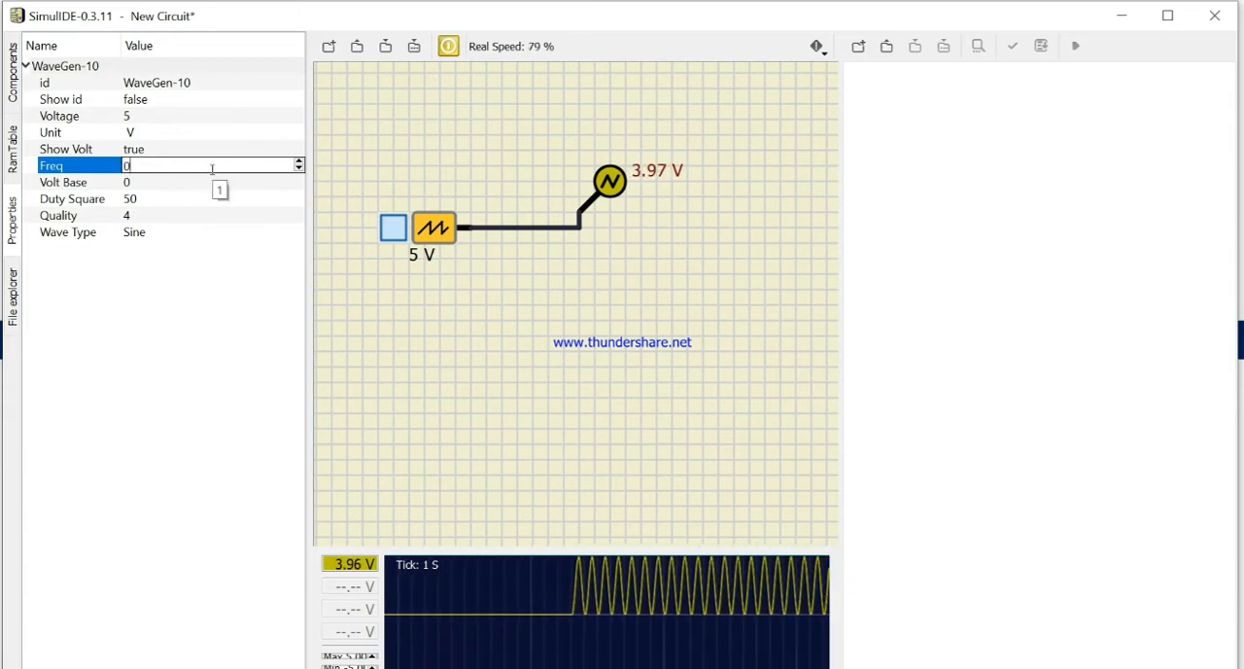
pyautogui.write('1')
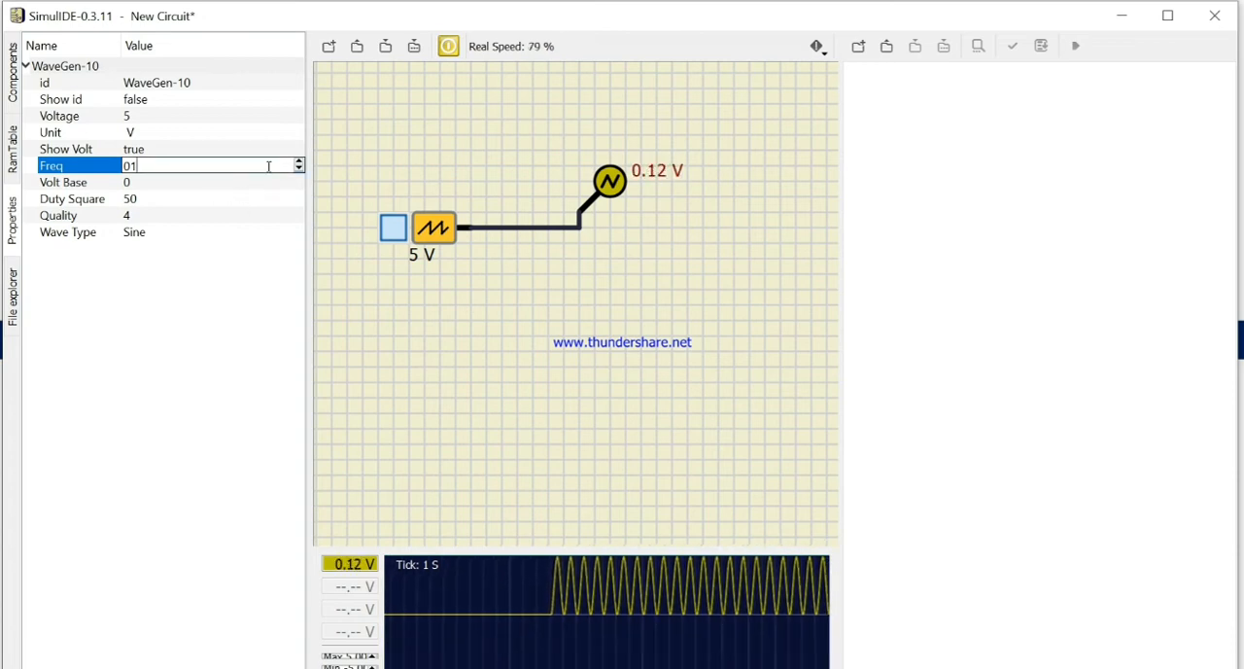
pyautogui.click(299, 170)
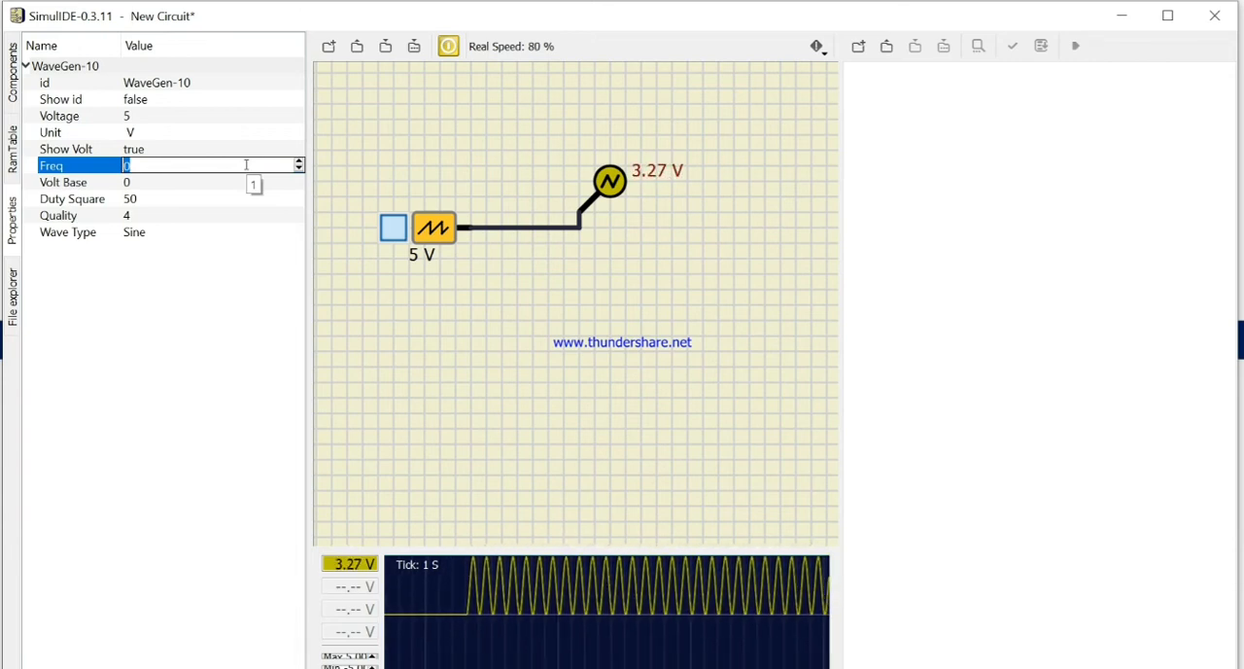
pyautogui.write('10')
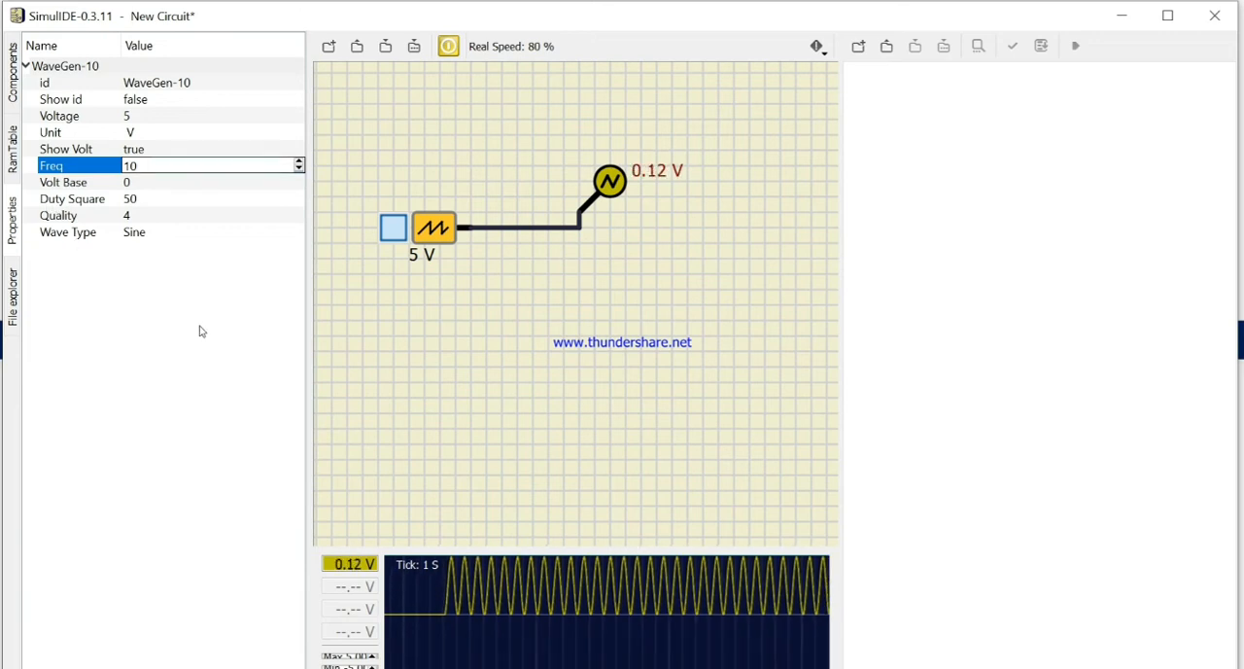
pyautogui.press('Return')
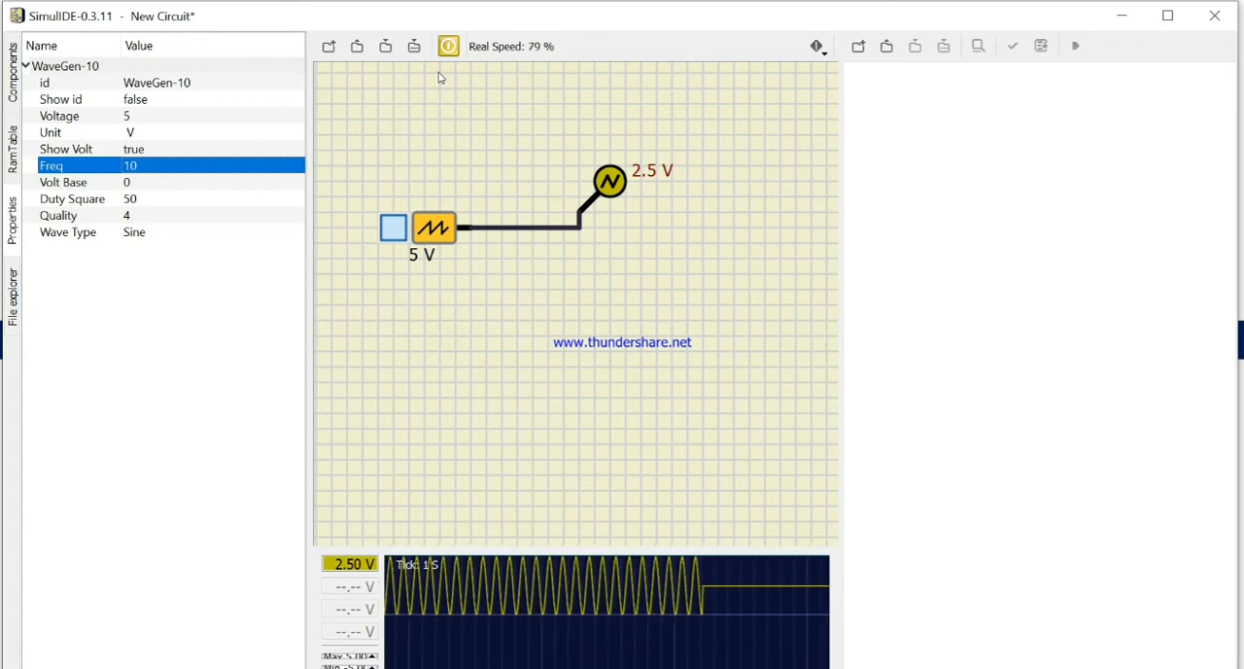
# Step: Stop the simulation and bring up the list of available components
pyautogui.click(448, 45)
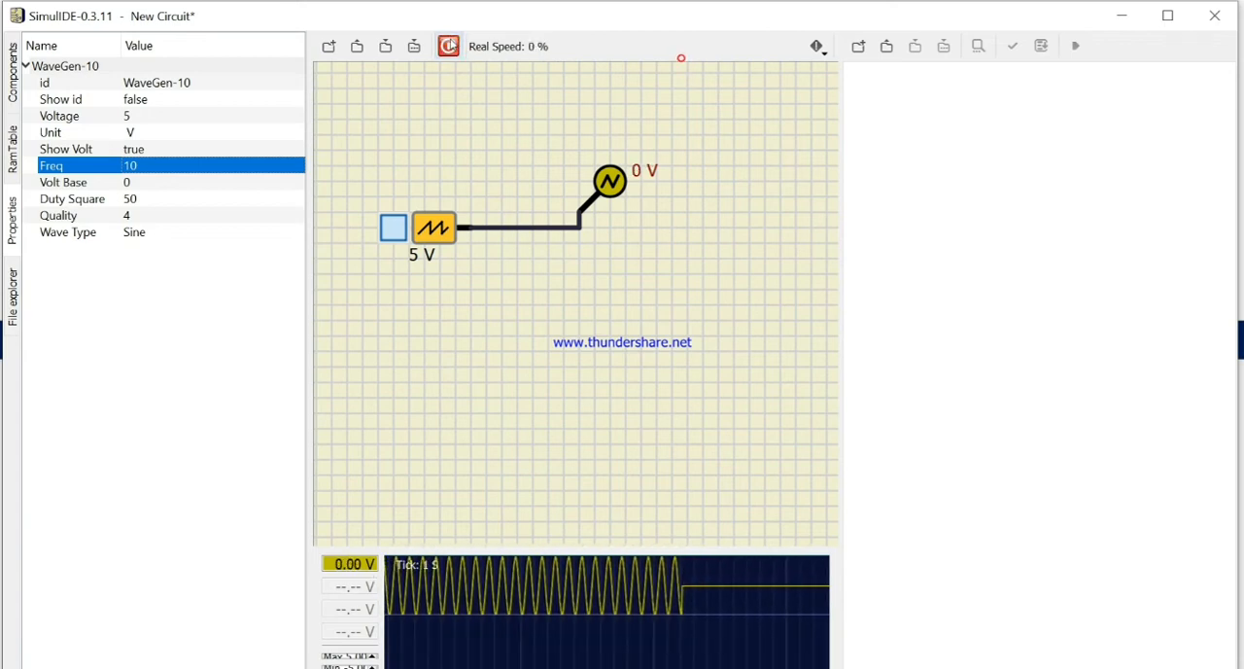
pyautogui.click(507, 186)
pyautogui.click(10, 68)
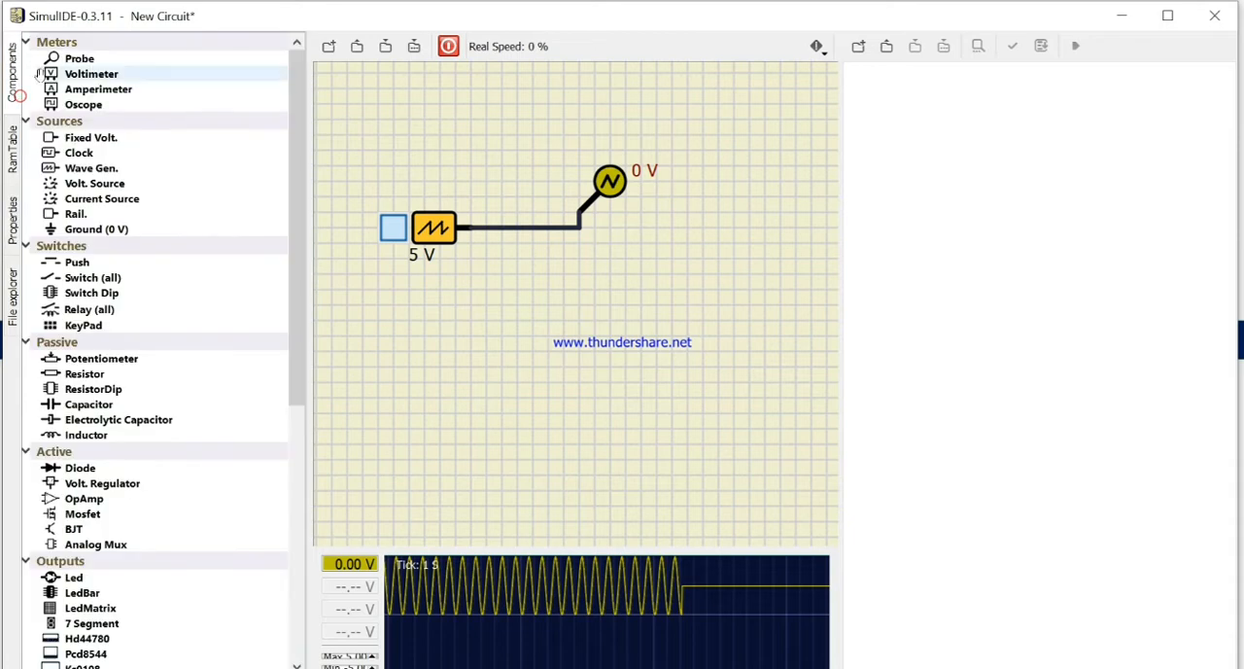
pyautogui.moveTo(53, 70); pyautogui.dragTo(495, 147)
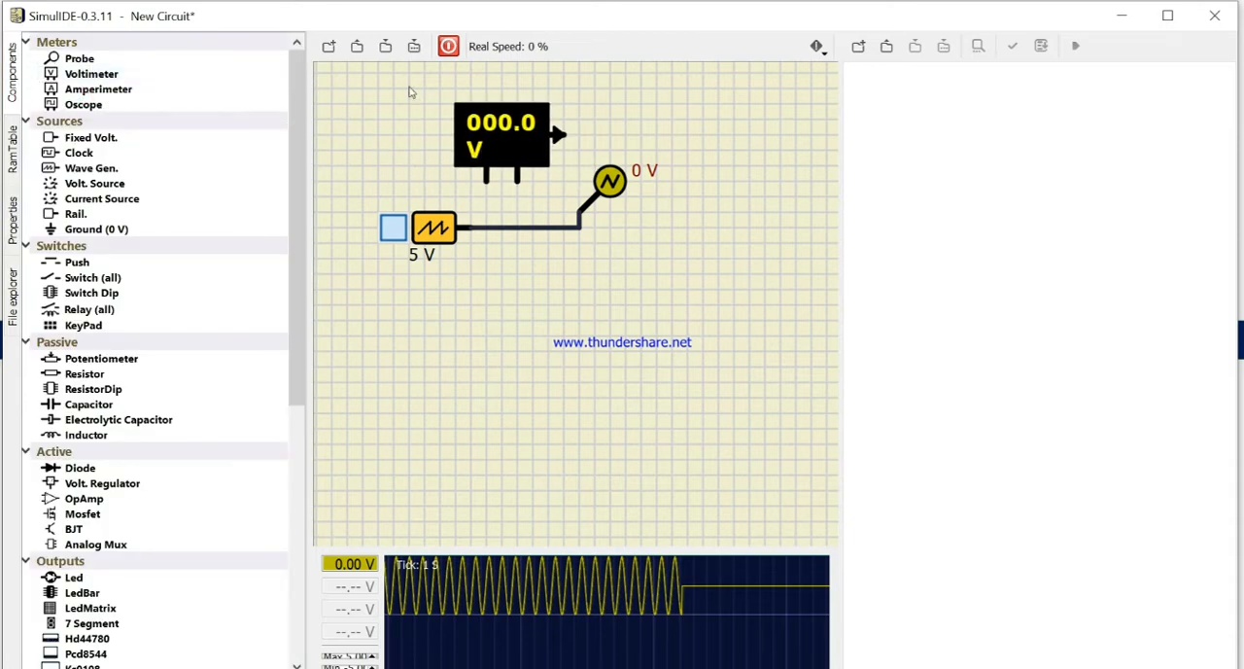
pyautogui.moveTo(409, 88); pyautogui.dragTo(544, 175)
pyautogui.press('Delete')
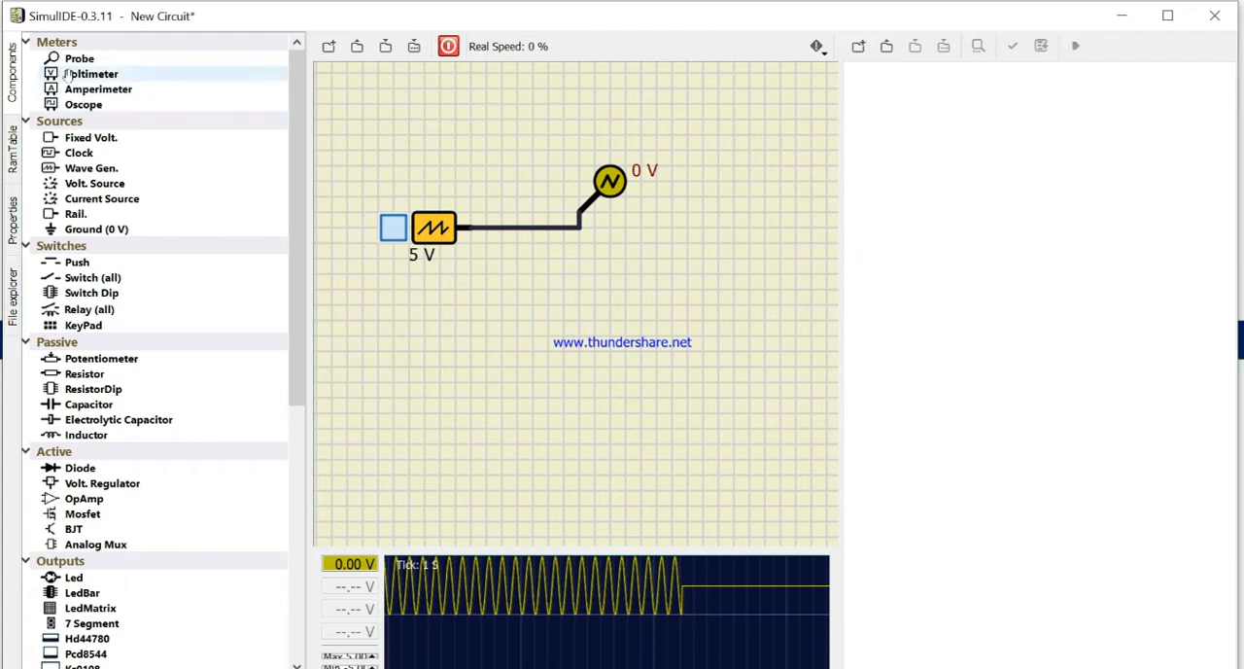
pyautogui.moveTo(66, 74); pyautogui.dragTo(438, 158)
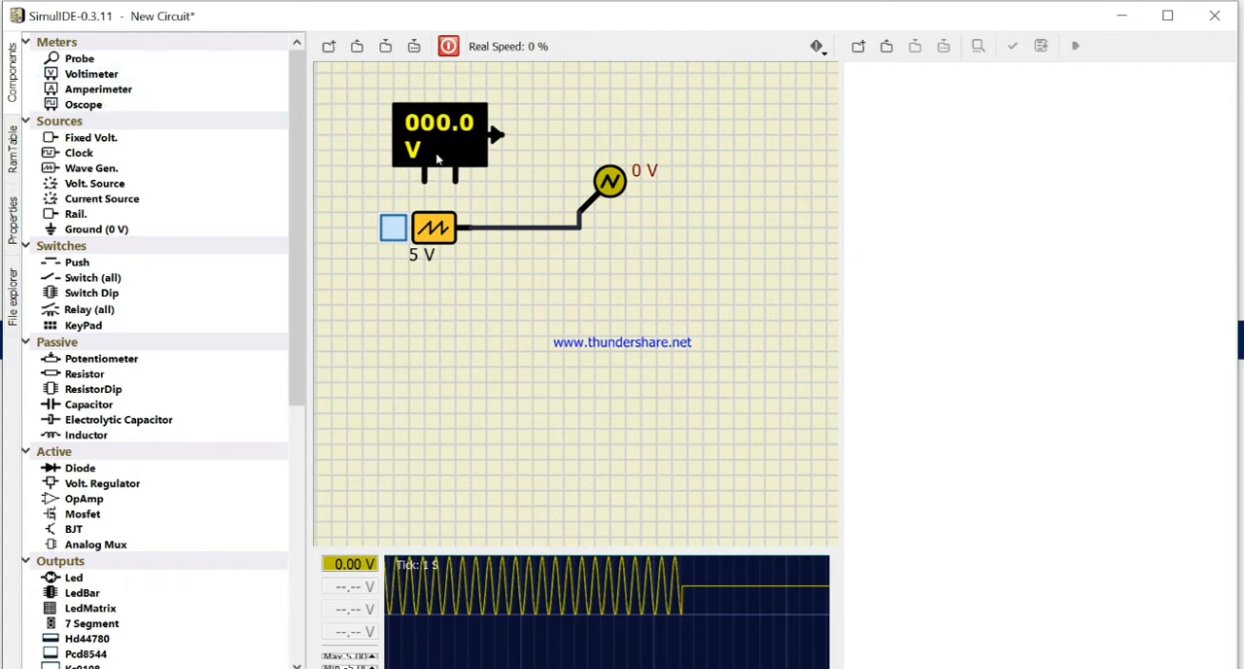
pyautogui.moveTo(361, 84); pyautogui.dragTo(519, 184)
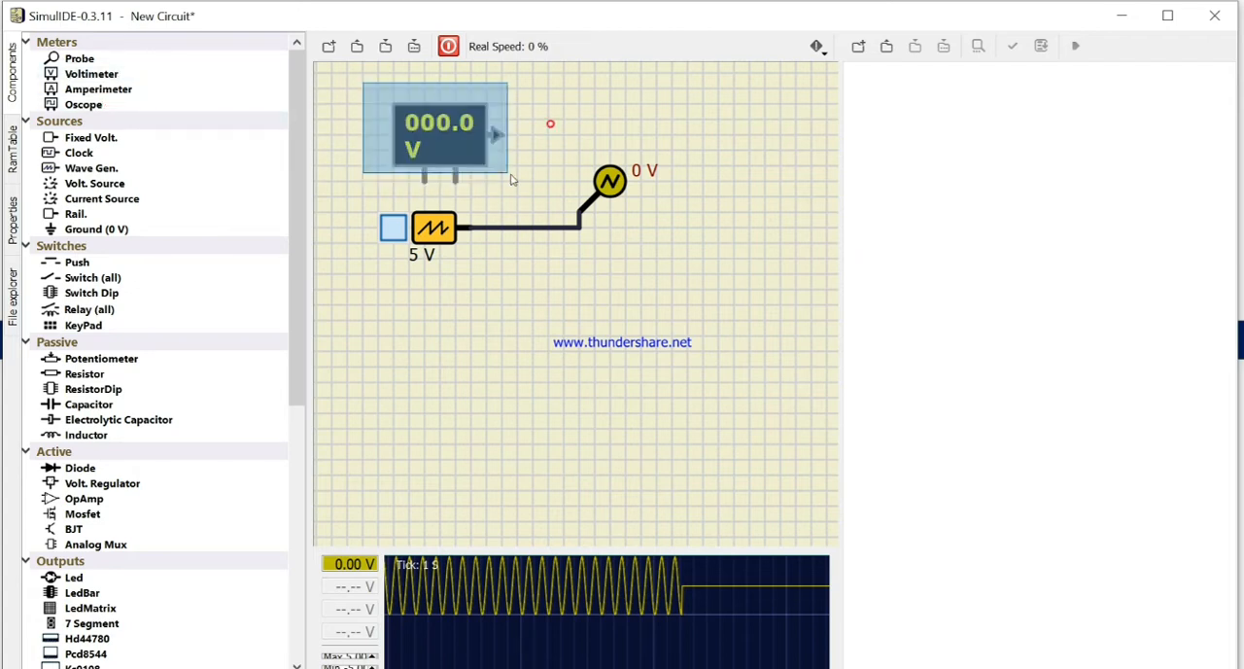
pyautogui.press('Delete')
# Step: Place a second probe above the circuit and connect it to the wire between the generator and the first probe
pyautogui.moveTo(89, 61); pyautogui.dragTo(518, 224)
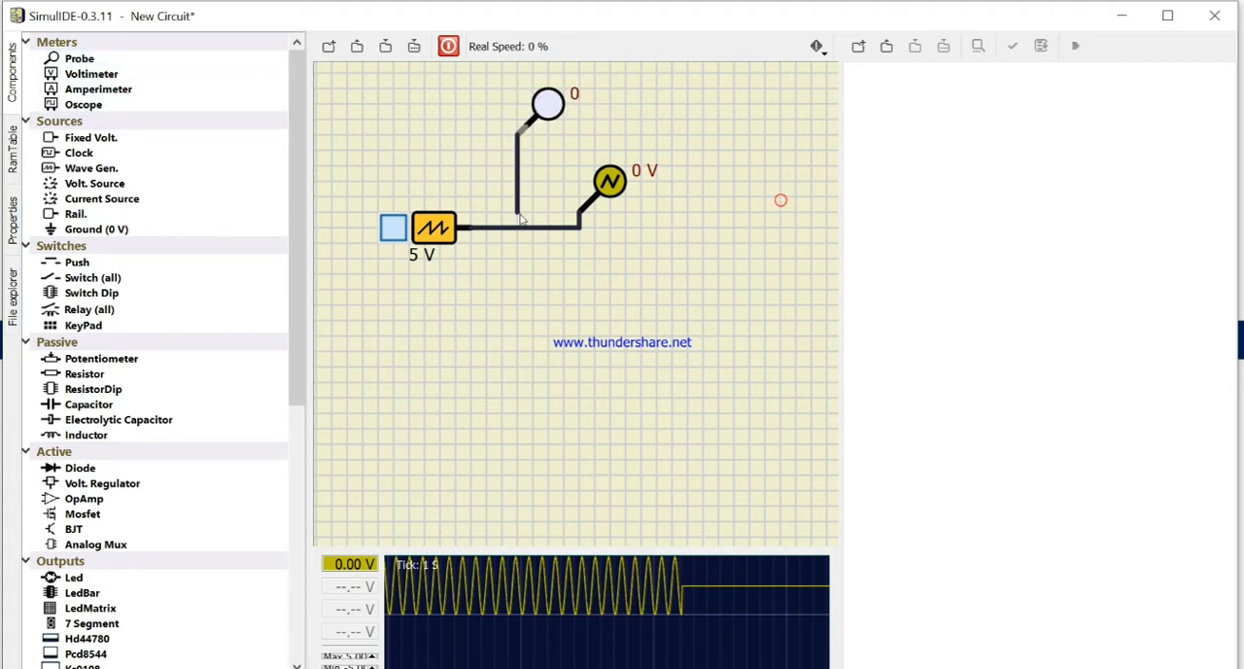
# Step: Run the simulation with the second probe also plotted, switching the wave generator off and back on once
pyautogui.click(448, 46)
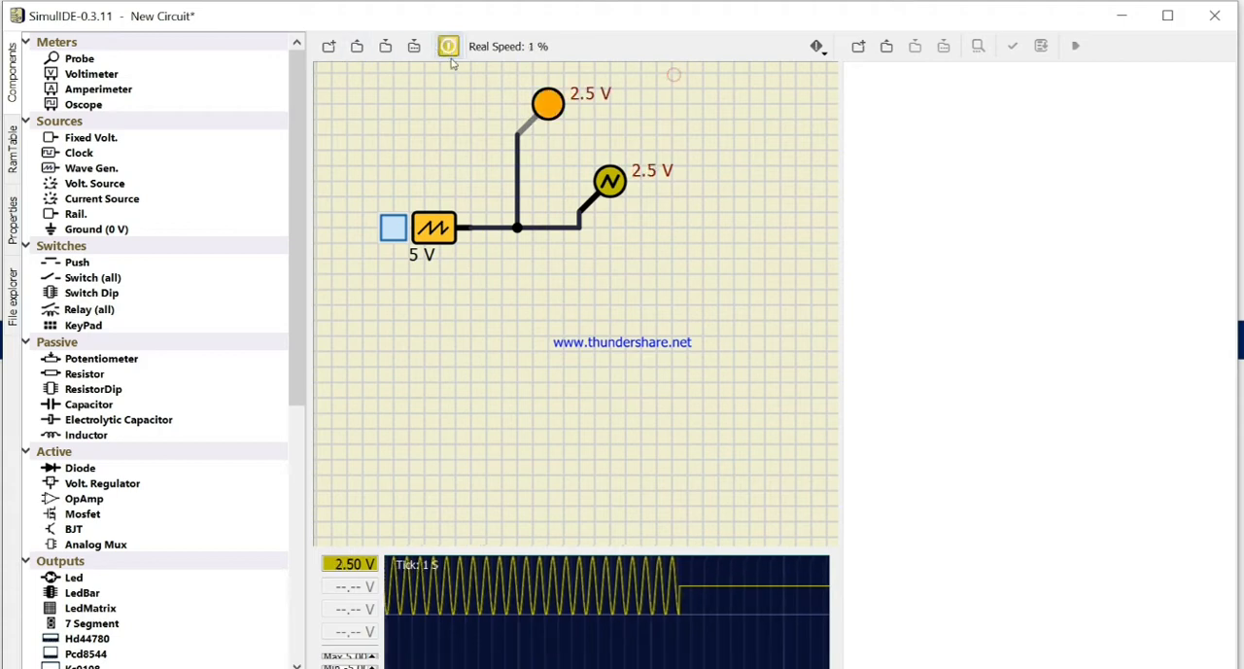
pyautogui.rightClick(536, 102)
pyautogui.click(583, 111)
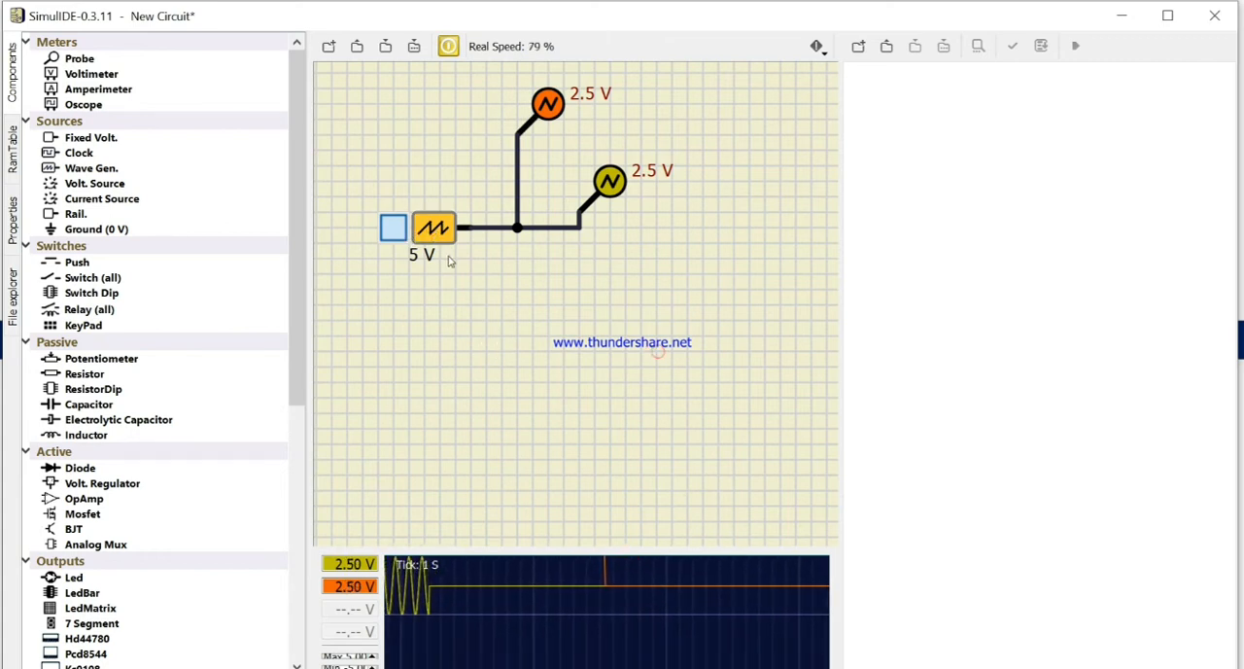
pyautogui.click(396, 231)
pyautogui.click(396, 231)
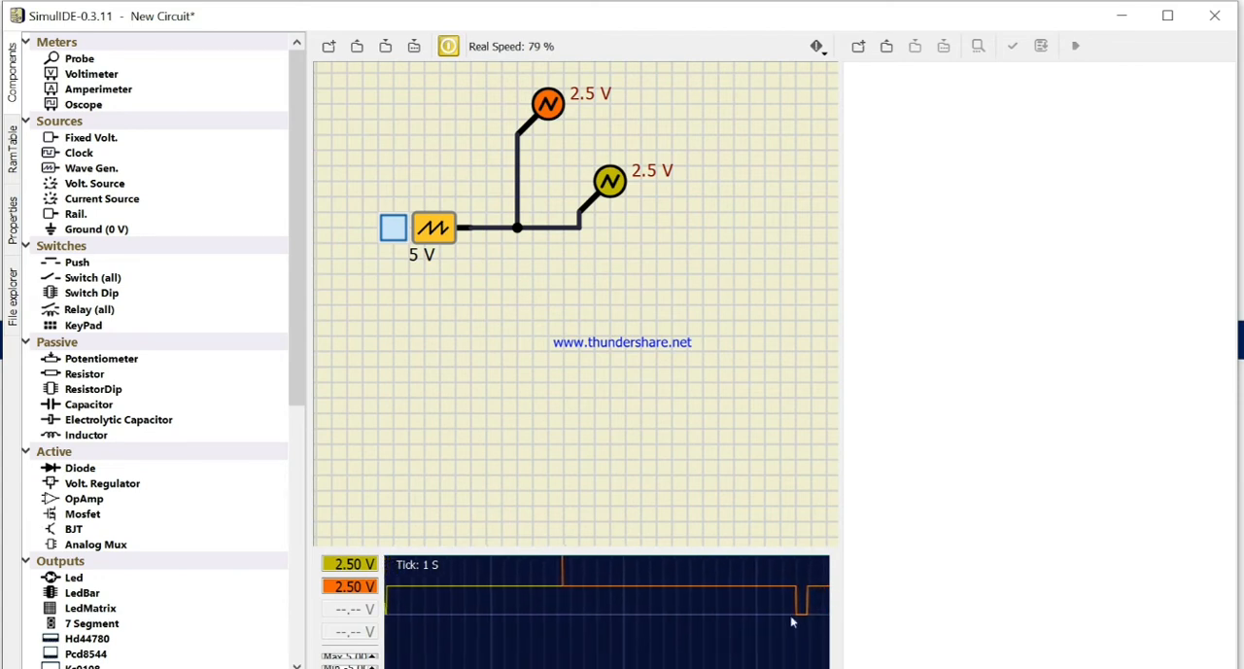
# Step: Set the wave generator's frequency back to 1 in the running simulation, then stop the simulation
pyautogui.click(13, 222)
pyautogui.click(163, 121)
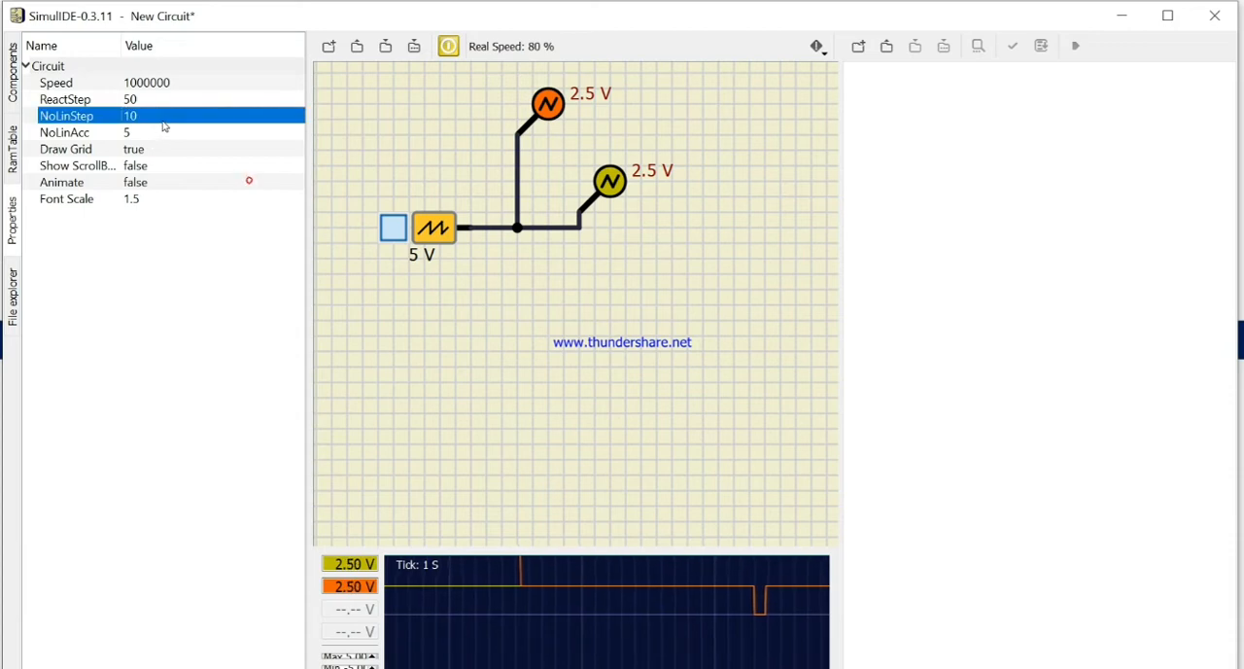
pyautogui.click(414, 226)
pyautogui.click(181, 163)
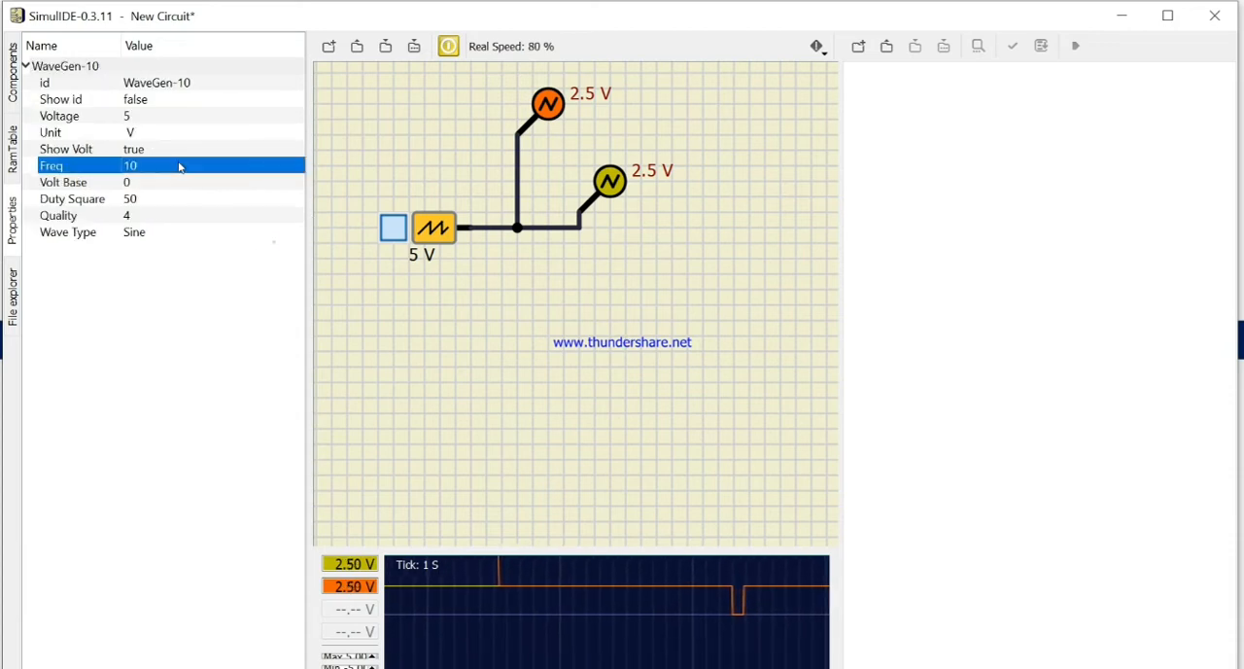
pyautogui.click(181, 162)
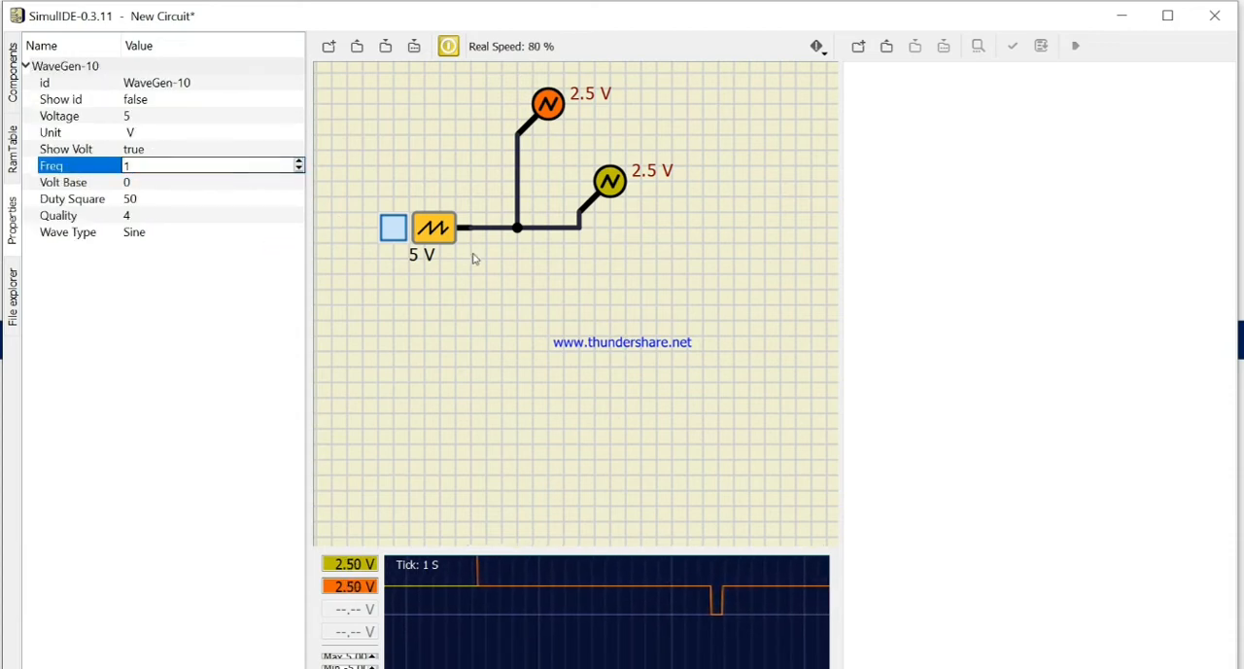
pyautogui.click(542, 357)
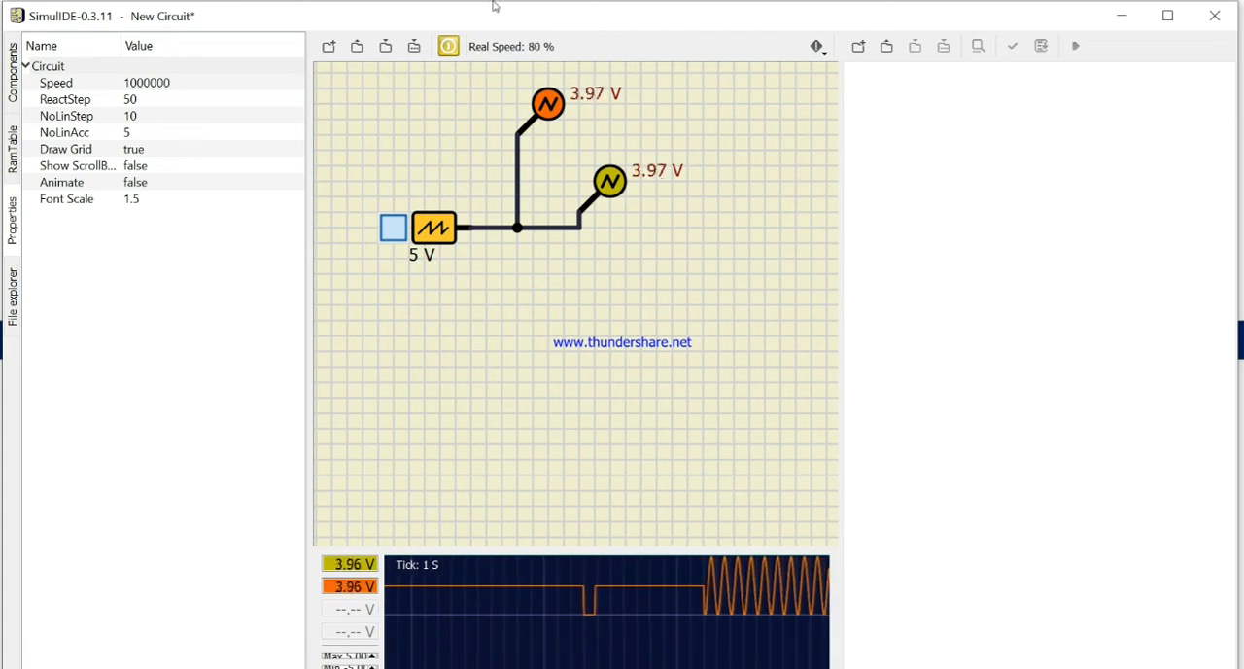
pyautogui.click(451, 47)
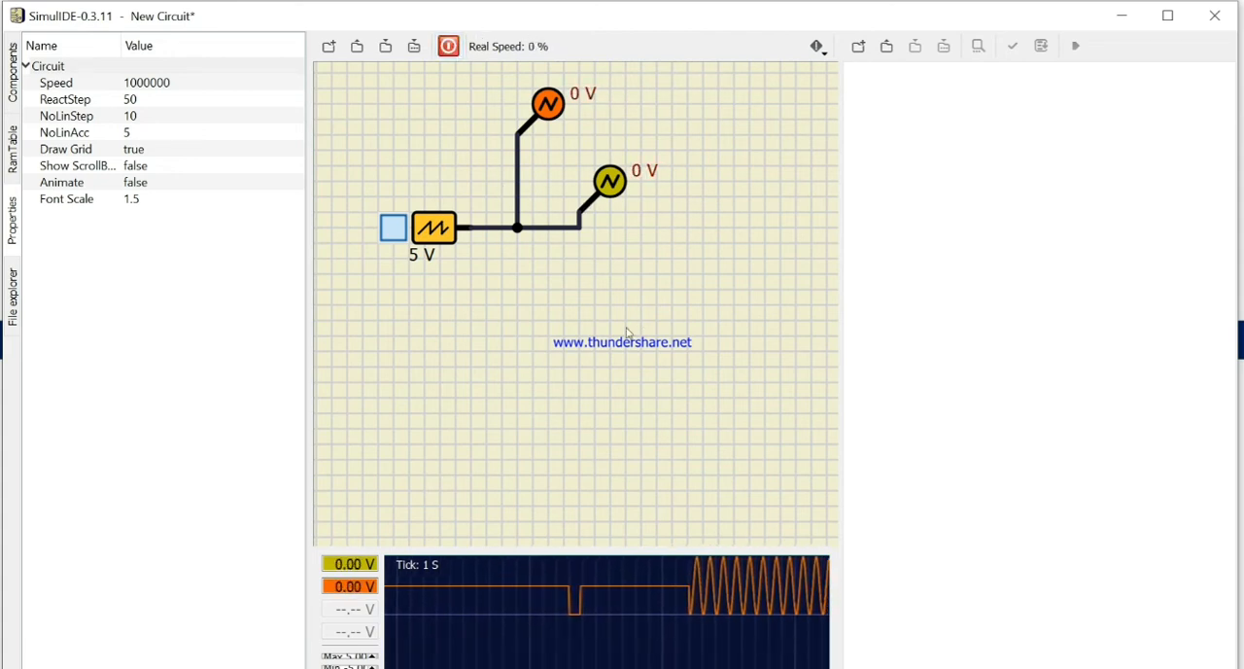
# Step: Delete the entire wave generator circuit with both probes and bring up the list of available components
pyautogui.click(10, 74)
pyautogui.moveTo(364, 129); pyautogui.dragTo(778, 384)
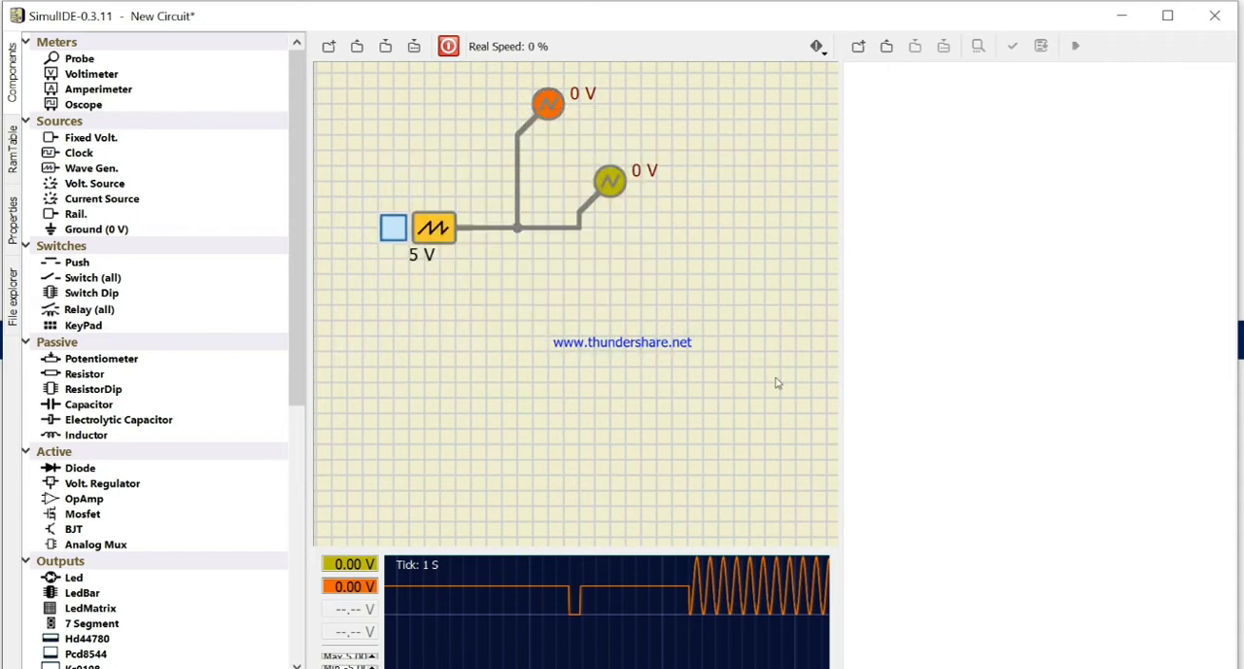
pyautogui.press('Delete')
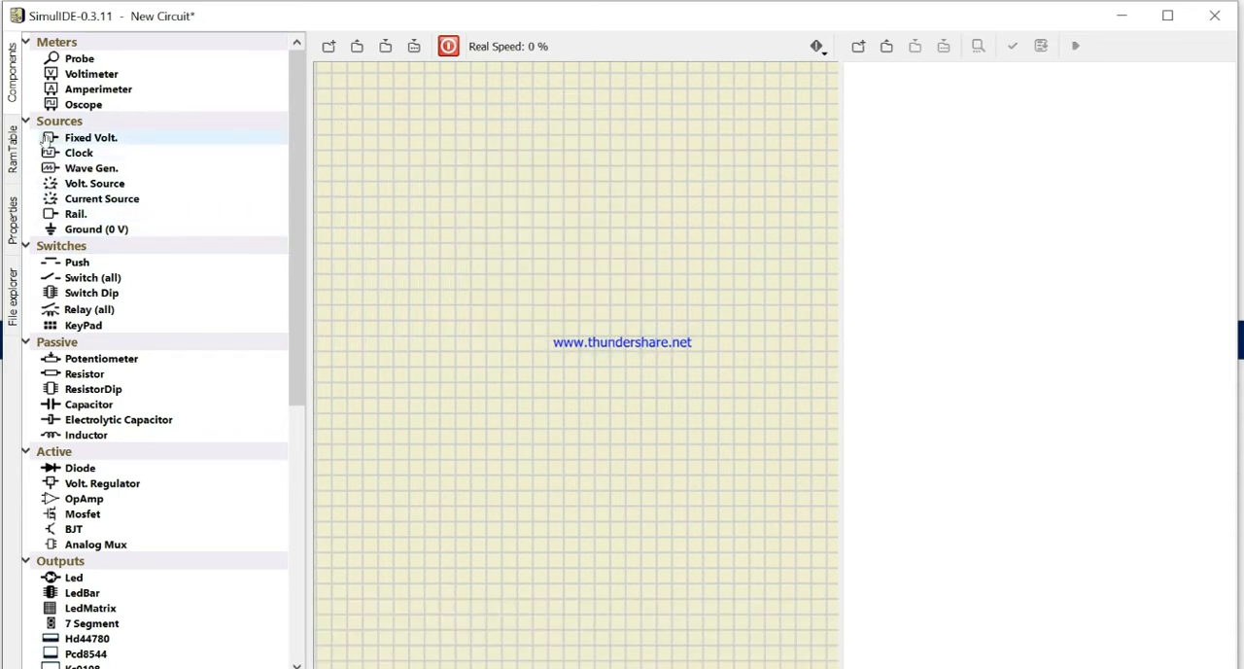
# Step: Place a fixed voltage source, a horizontal resistor to its right, and a second resistor rotated to vertical at the lower right
pyautogui.moveTo(46, 138); pyautogui.dragTo(362, 198)
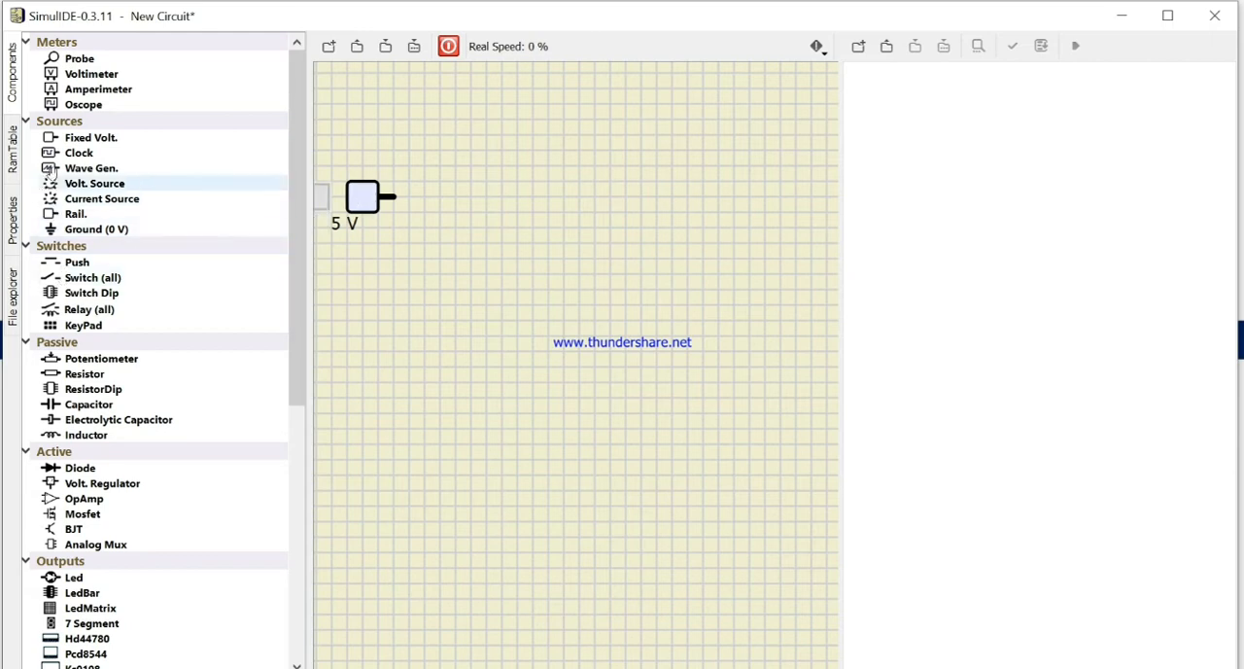
pyautogui.moveTo(101, 376); pyautogui.dragTo(471, 197)
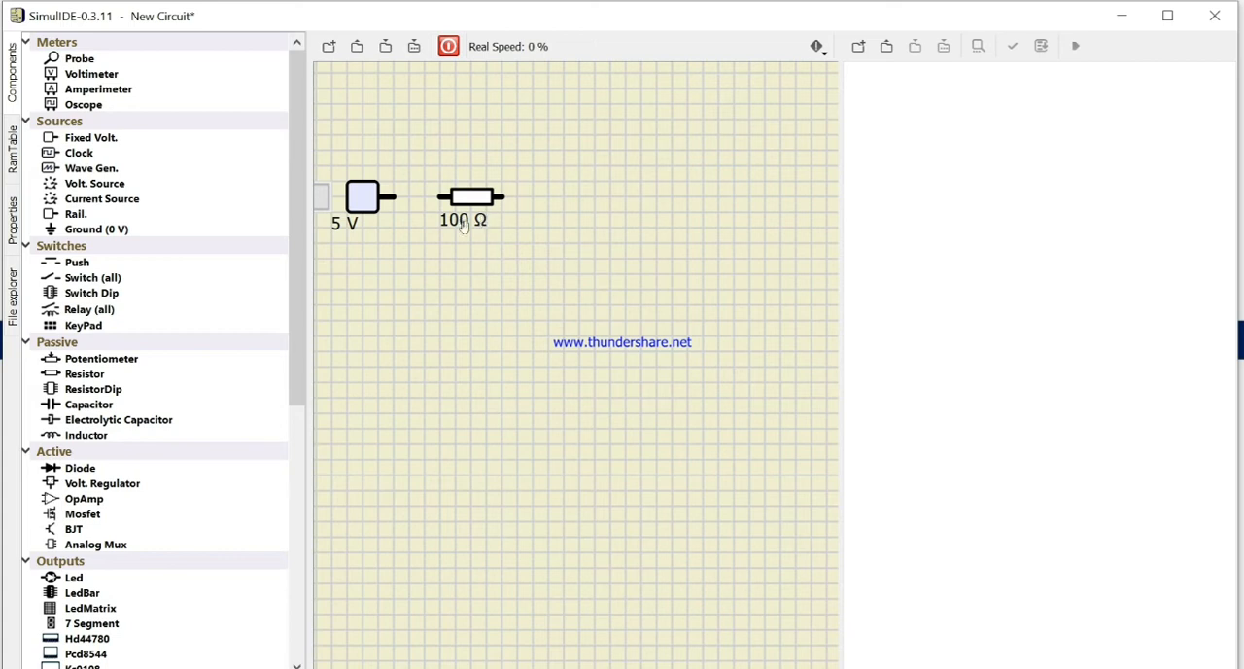
pyautogui.moveTo(68, 376); pyautogui.dragTo(573, 261)
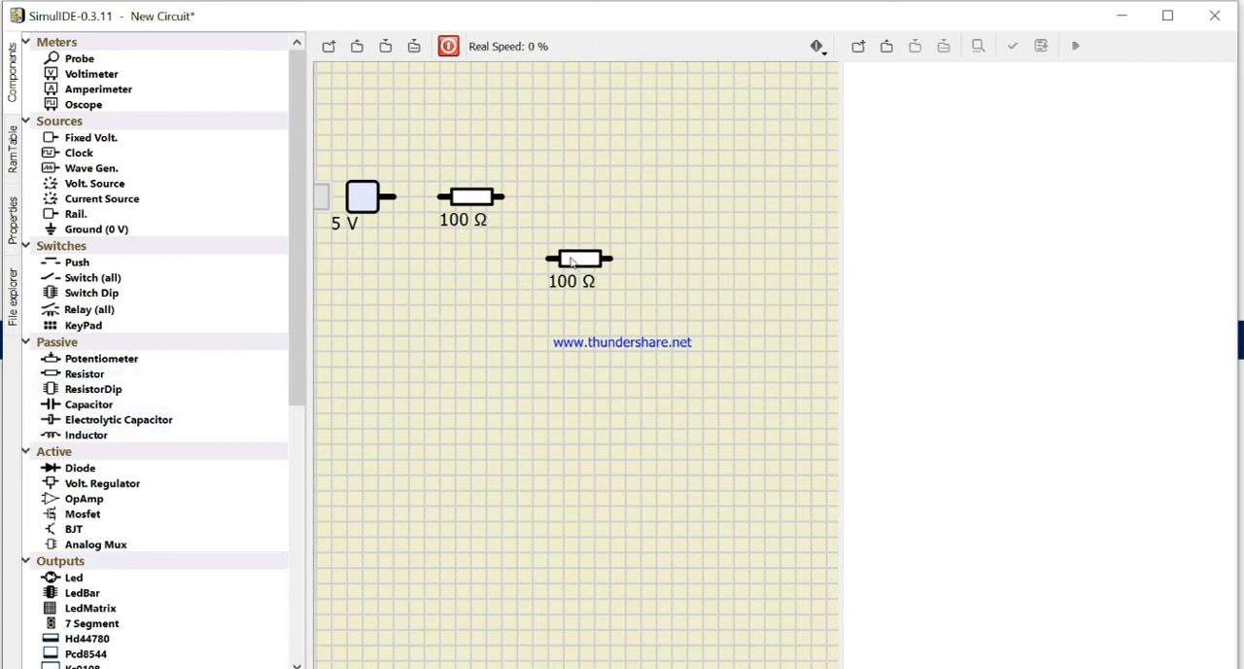
pyautogui.rightClick(573, 261)
pyautogui.click(621, 335)
# Step: Place a third resistor, rotate it clockwise to vertical, and align it directly below the second one
pyautogui.moveTo(85, 373); pyautogui.dragTo(624, 398)
pyautogui.rightClick(623, 397)
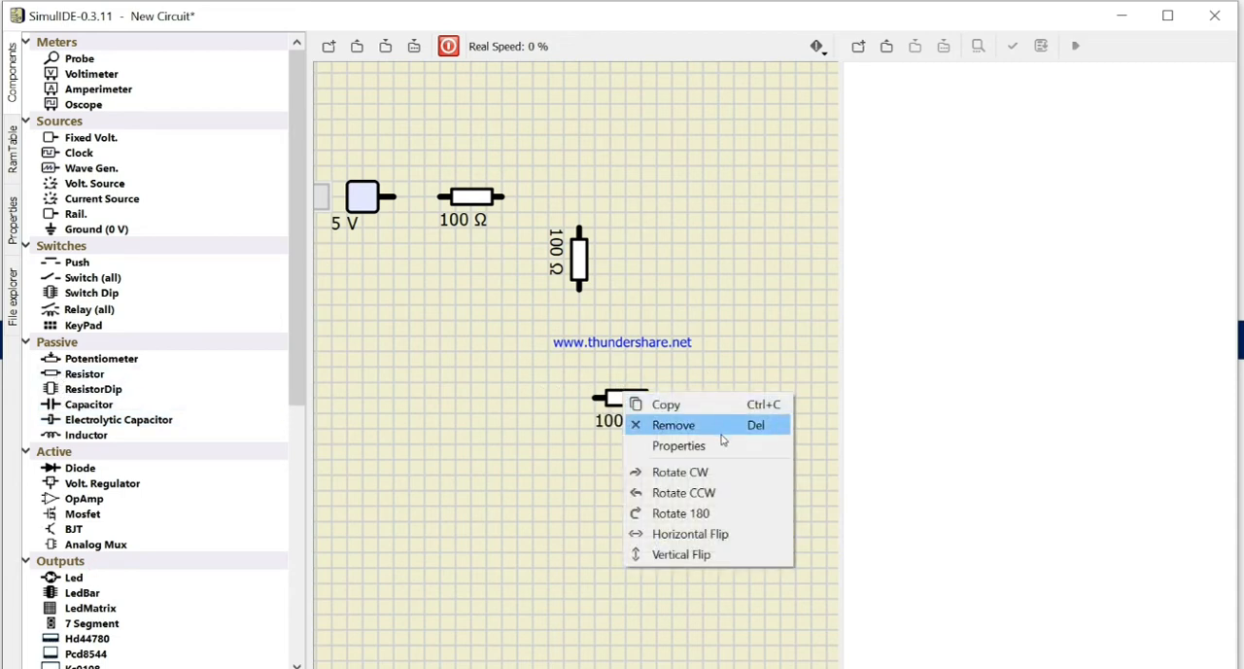
pyautogui.click(699, 470)
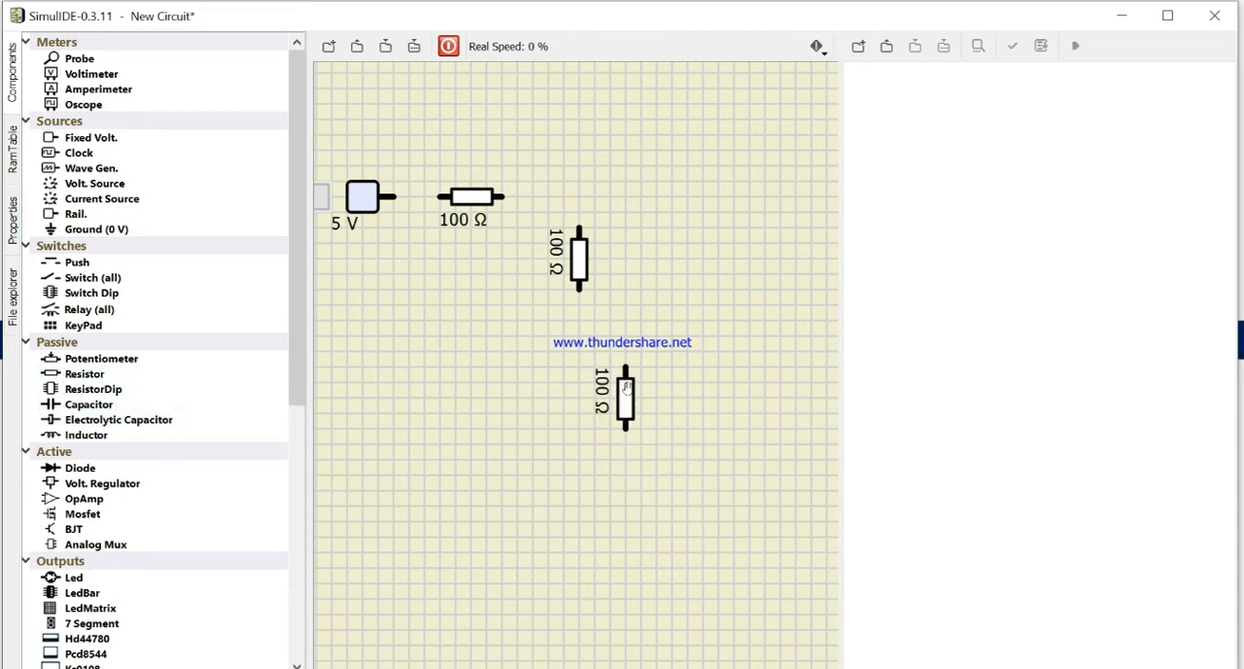
pyautogui.moveTo(627, 387); pyautogui.dragTo(581, 387)
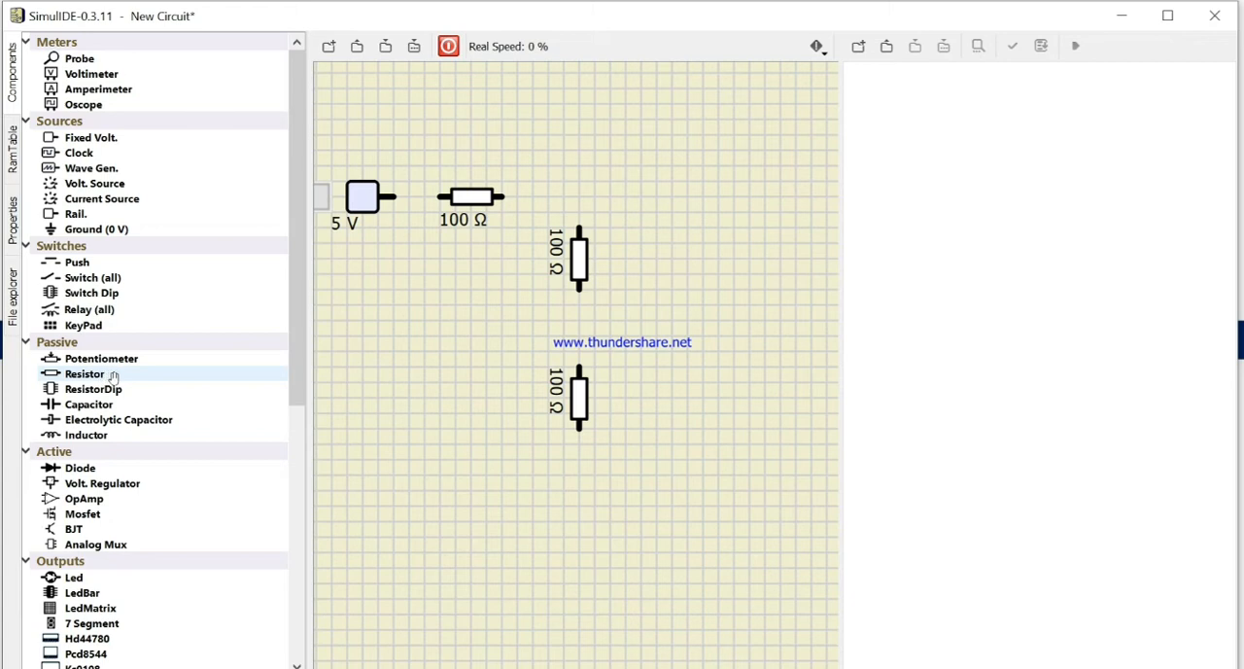
# Step: Place a fourth, horizontal resistor at the lower right and wire it in series with the two vertical resistors
pyautogui.moveTo(113, 377)
pyautogui.mouseDown()
pyautogui.moveTo(687, 471)
pyautogui.moveTo(578, 428)
pyautogui.mouseUp()
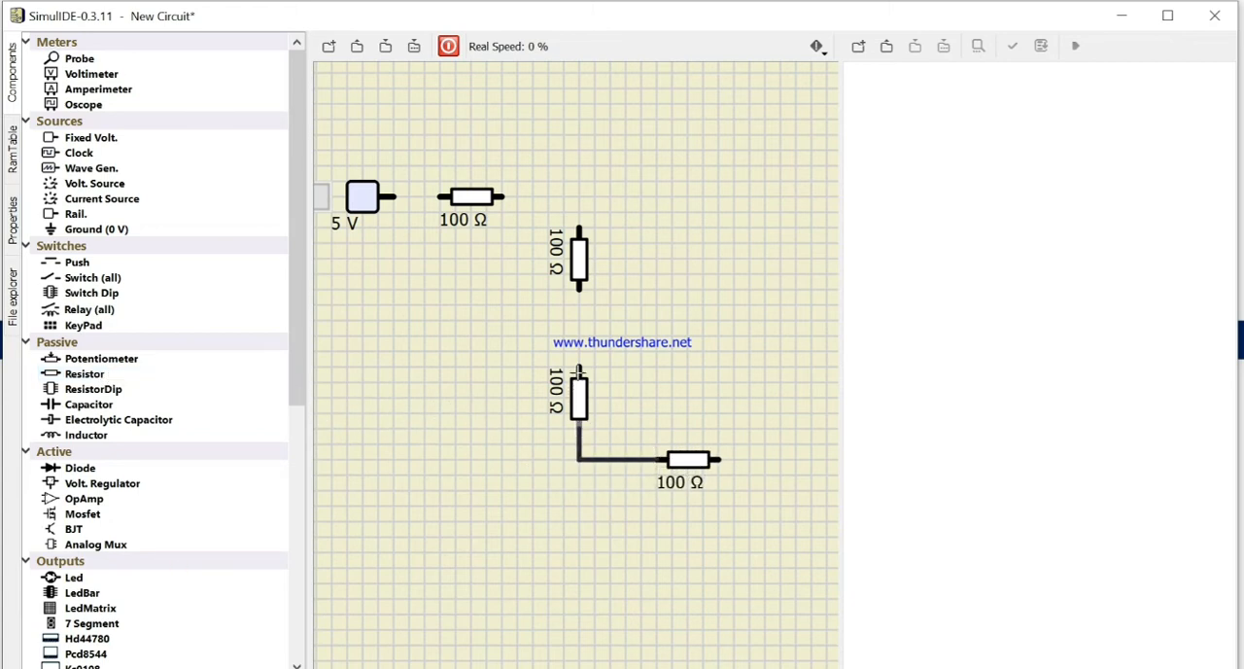
pyautogui.moveTo(579, 368); pyautogui.dragTo(578, 292)
pyautogui.moveTo(579, 229); pyautogui.dragTo(509, 202)
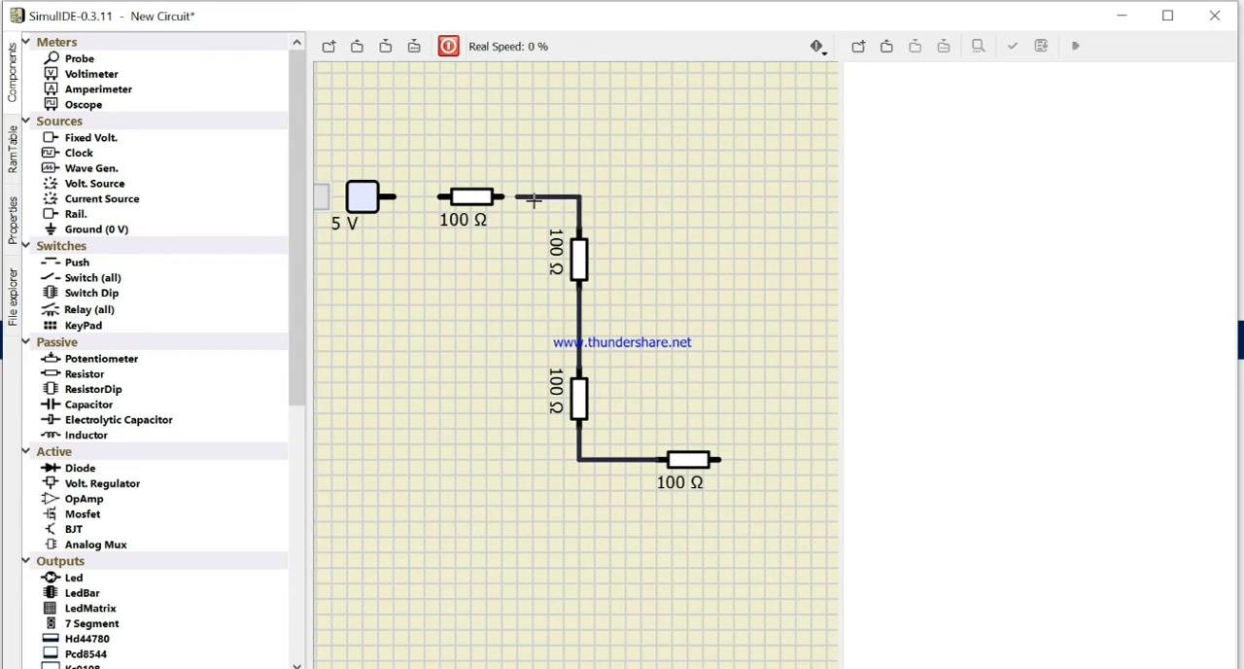
pyautogui.click(522, 195)
pyautogui.click(501, 197)
pyautogui.rightClick(512, 253)
pyautogui.click(512, 250)
pyautogui.rightClick(551, 196)
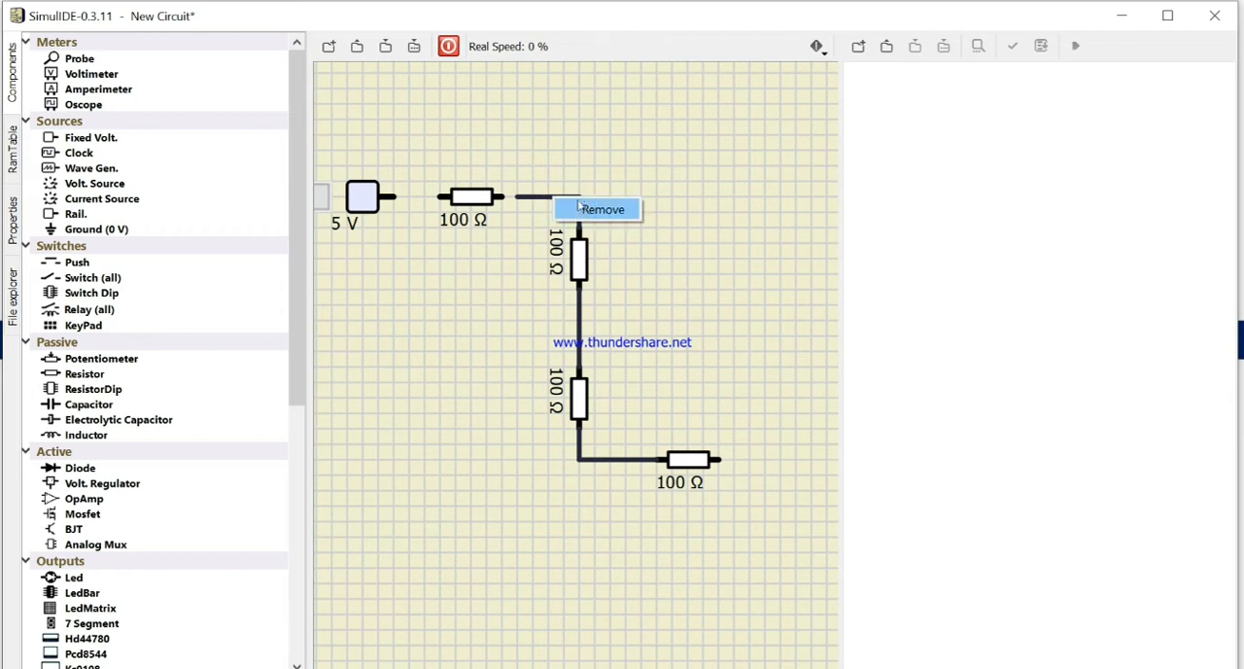
pyautogui.click(595, 208)
# Step: Wire the upper vertical resistor through the first resistor to the voltage source, and connect a ground to the last resistor's free end
pyautogui.moveTo(581, 231); pyautogui.dragTo(396, 192)
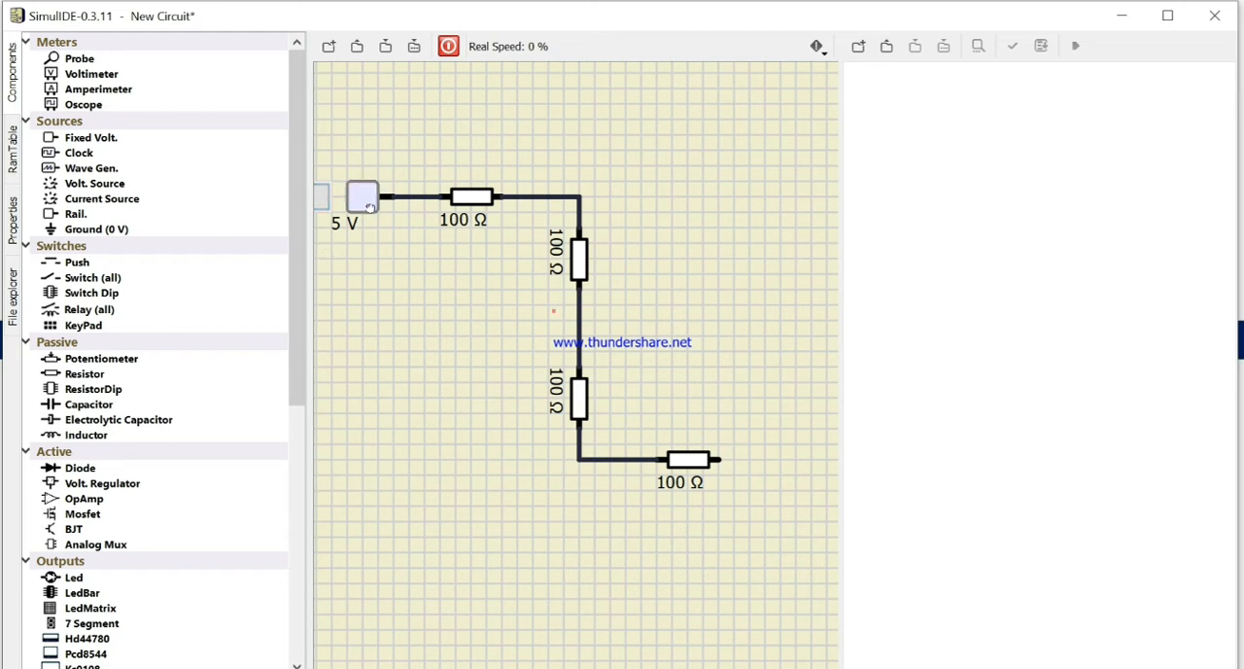
pyautogui.moveTo(371, 205); pyautogui.dragTo(387, 204)
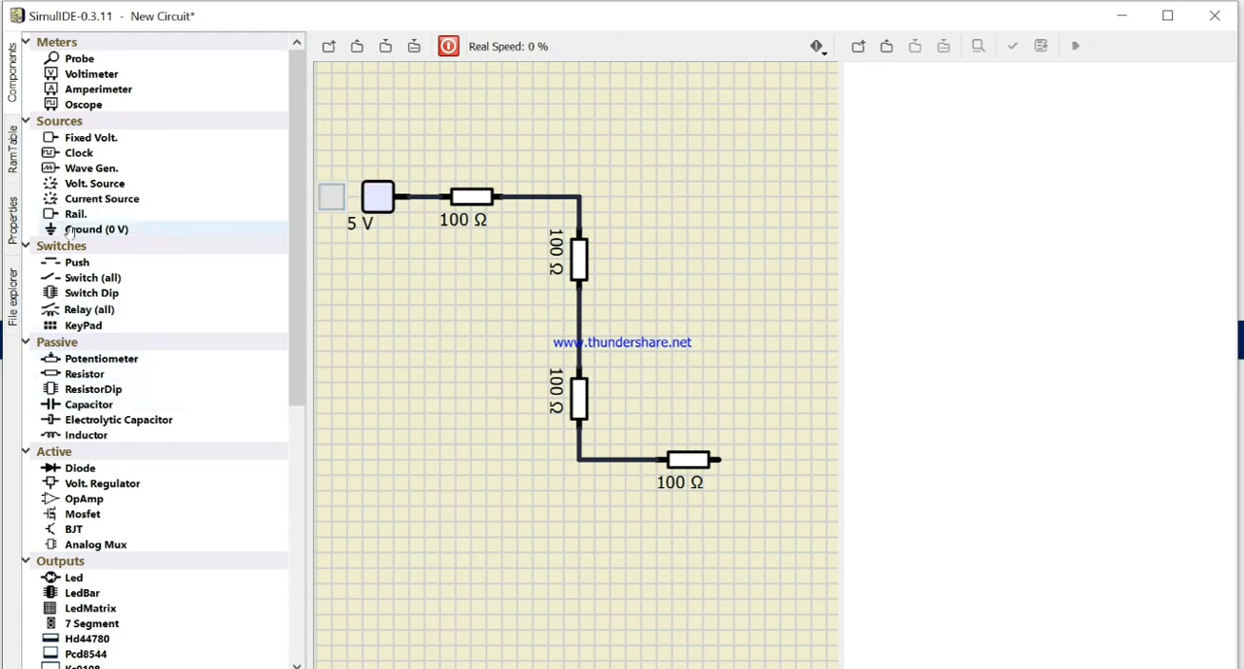
pyautogui.moveTo(70, 229); pyautogui.dragTo(756, 515)
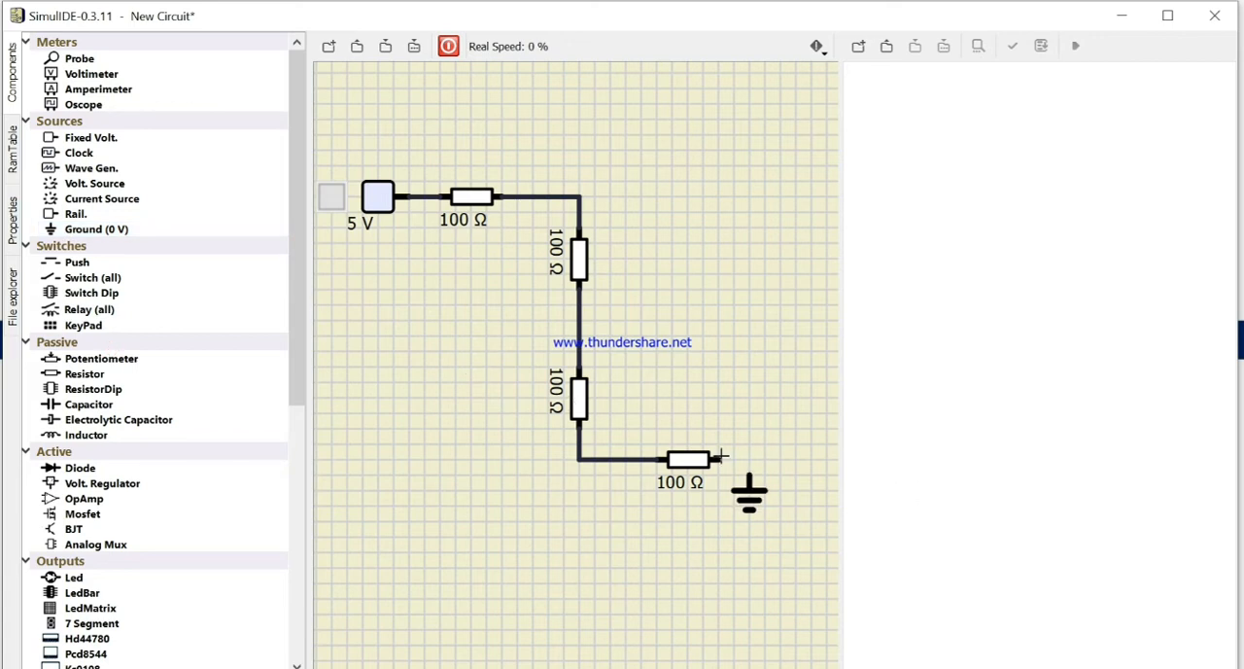
pyautogui.moveTo(722, 455)
pyautogui.mouseDown()
pyautogui.moveTo(751, 471)
pyautogui.moveTo(750, 486)
pyautogui.mouseUp()
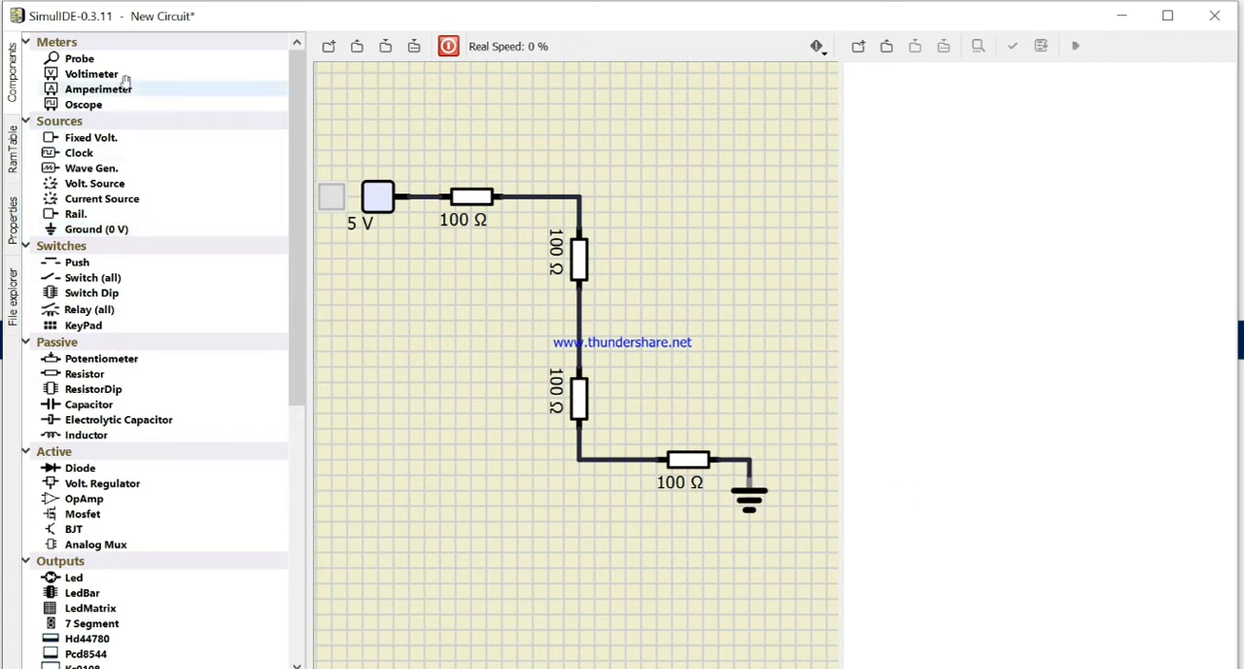
# Step: Place a probe above the first resistor, run the simulation, and switch on the fixed voltage source
pyautogui.moveTo(79, 58); pyautogui.dragTo(450, 157)
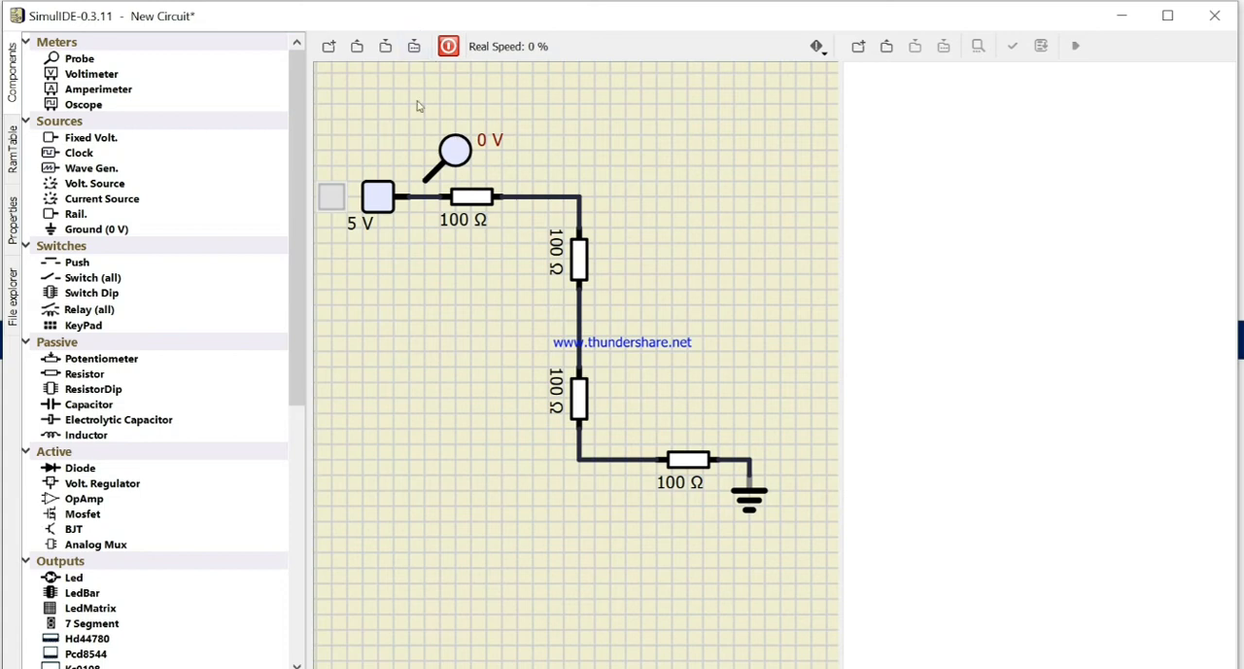
pyautogui.click(448, 45)
pyautogui.click(380, 207)
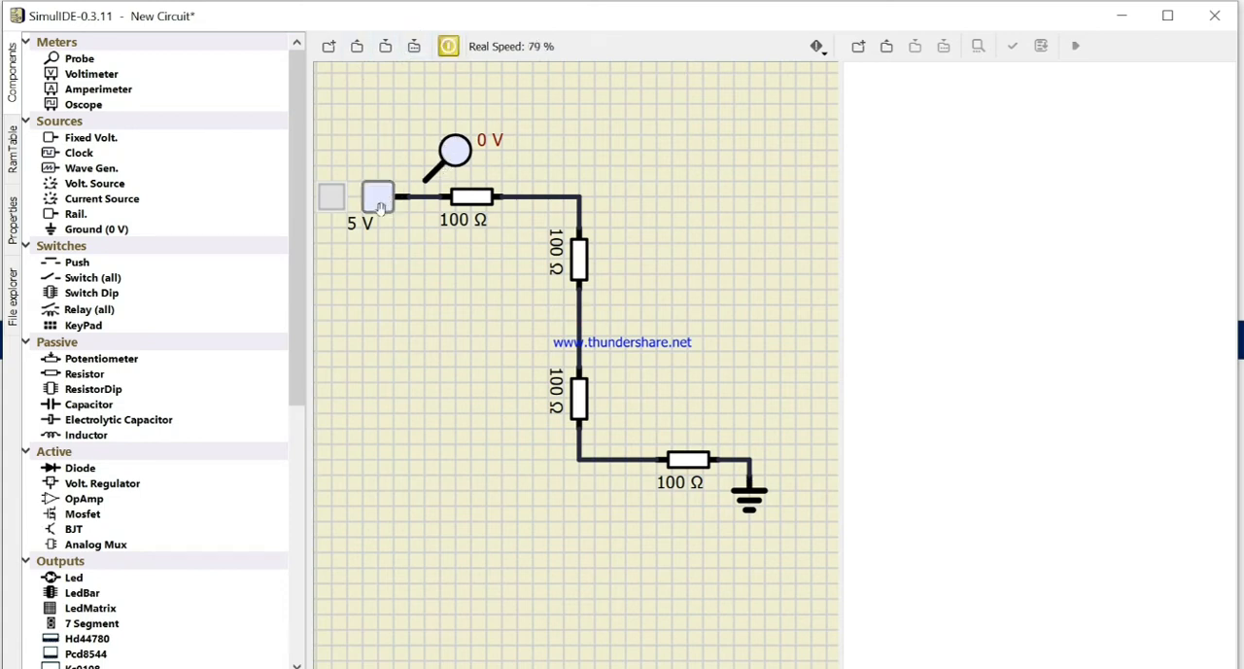
pyautogui.click(324, 201)
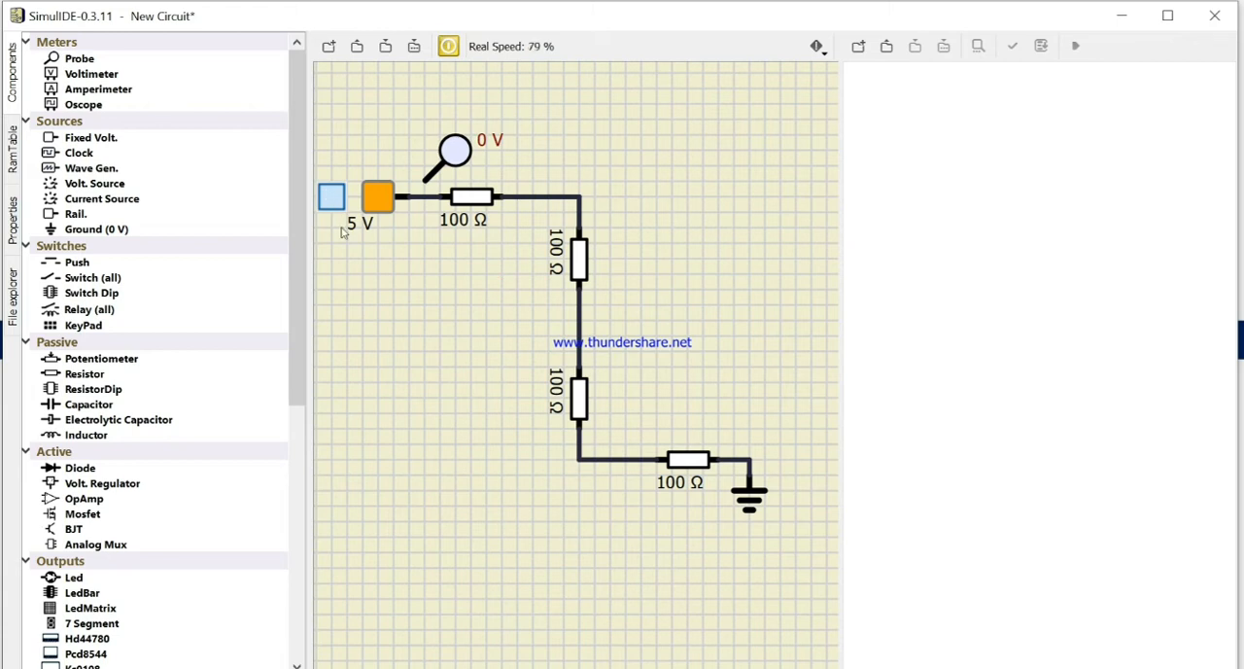
# Step: Read the voltage with the probe before the first resistor, after each of the four resistors, and again after the first one
pyautogui.click(432, 174)
pyautogui.click(444, 165)
pyautogui.moveTo(444, 168); pyautogui.dragTo(437, 168)
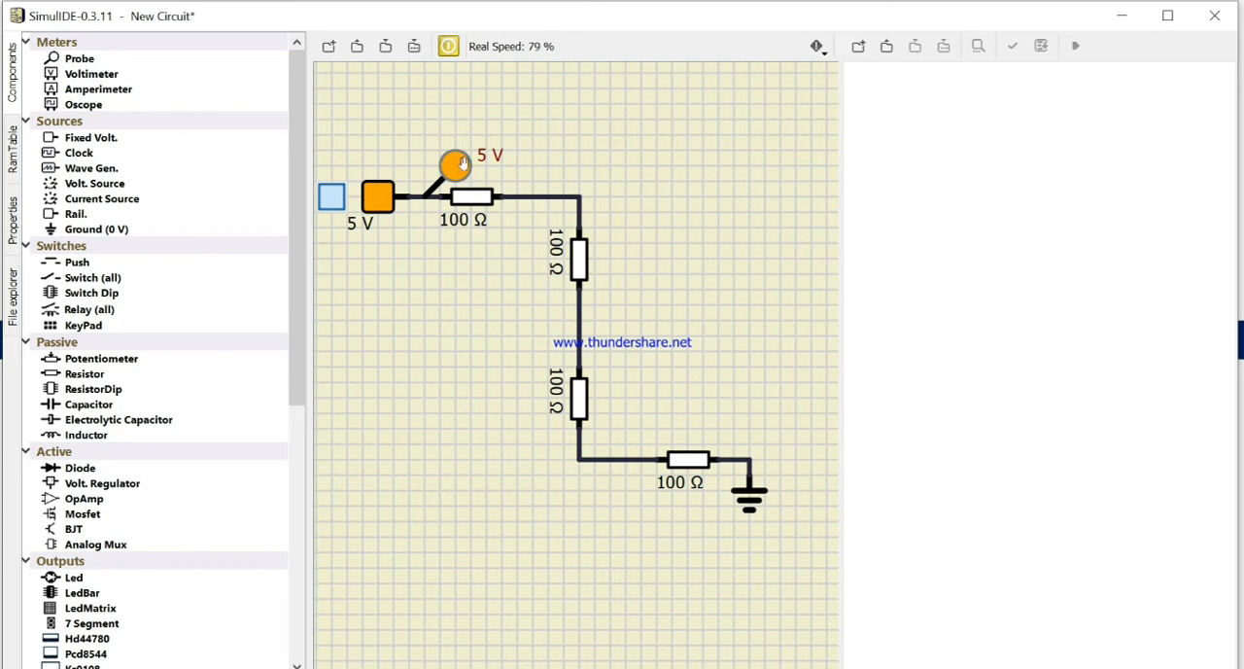
pyautogui.moveTo(464, 165); pyautogui.dragTo(561, 167)
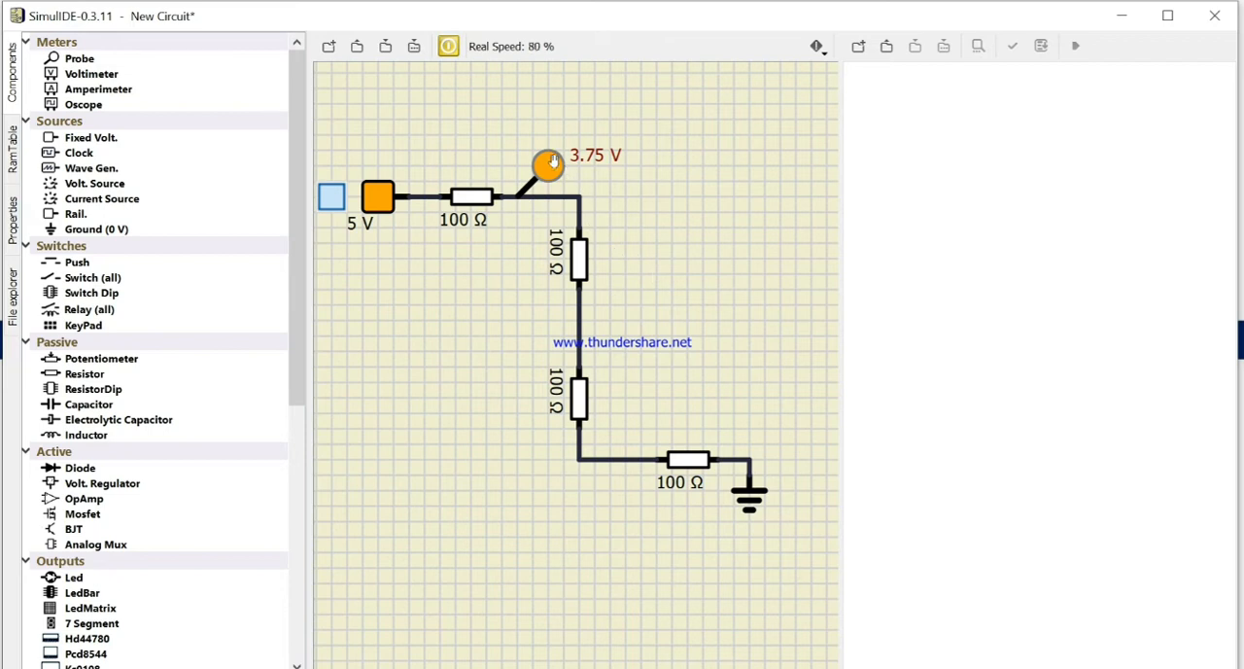
pyautogui.moveTo(556, 162); pyautogui.dragTo(622, 275)
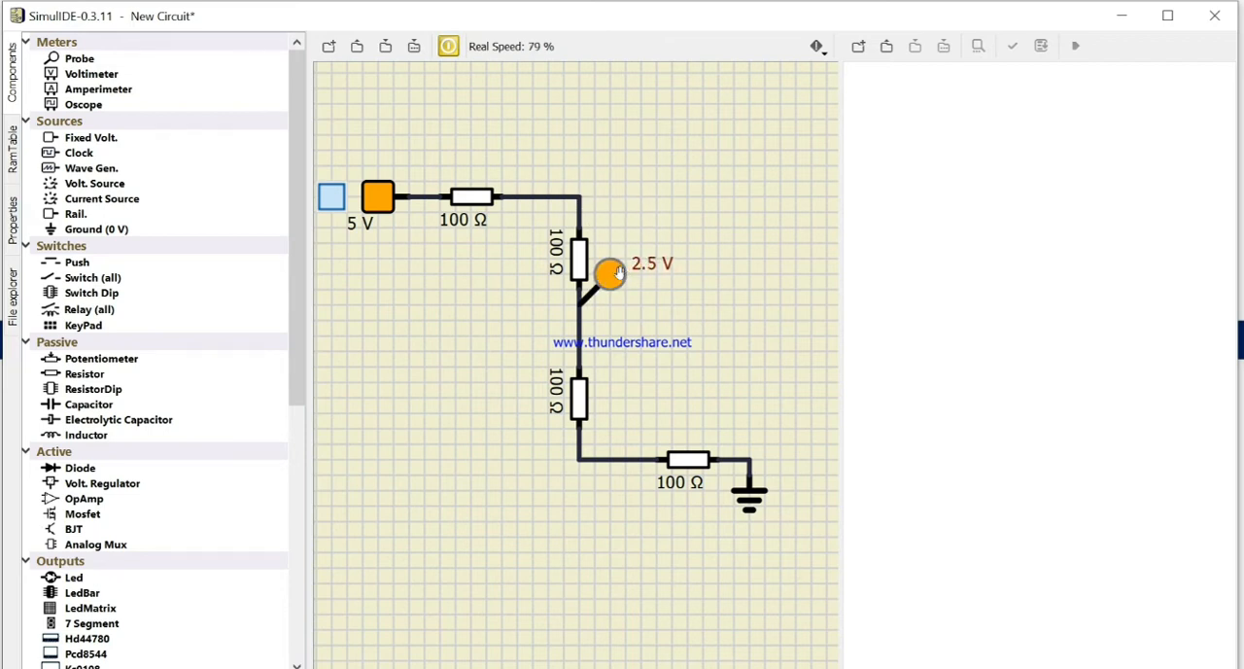
pyautogui.moveTo(618, 273); pyautogui.dragTo(634, 428)
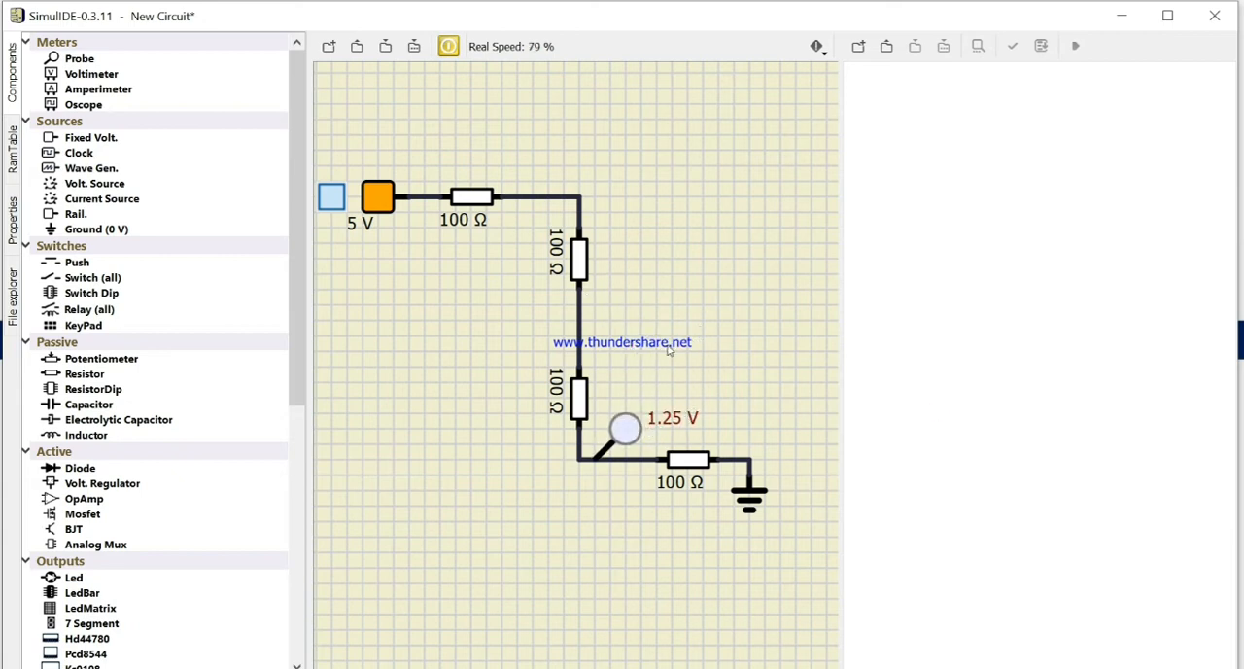
pyautogui.moveTo(626, 416); pyautogui.dragTo(771, 426)
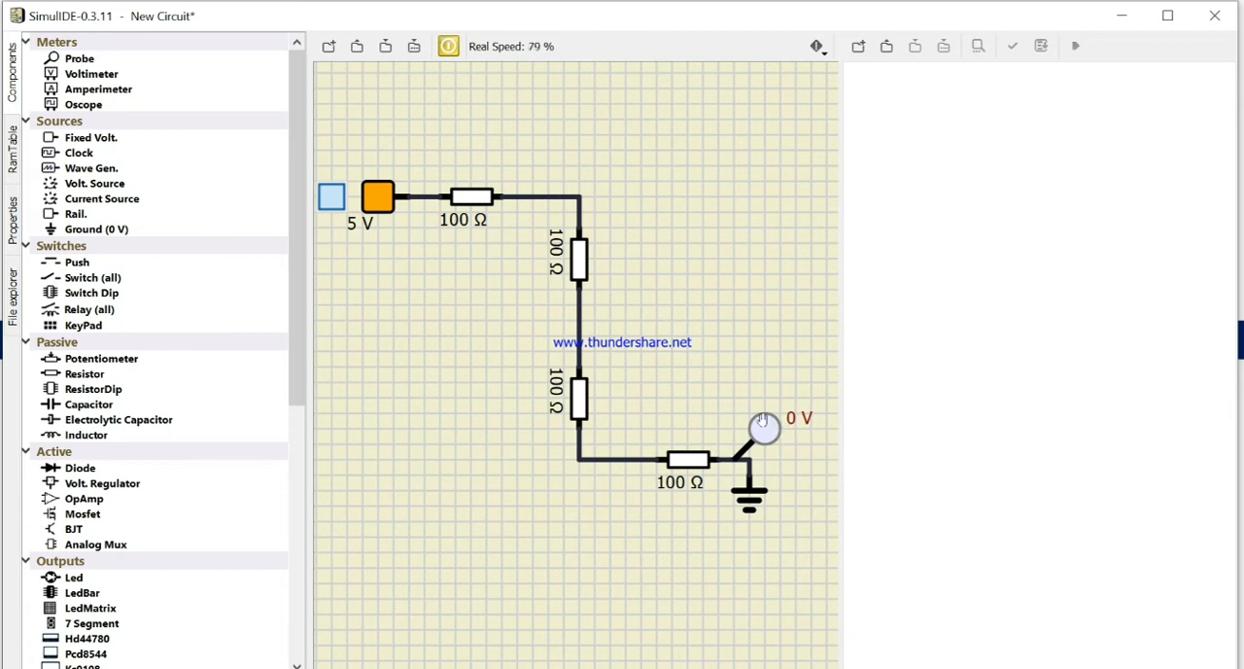
pyautogui.moveTo(766, 429); pyautogui.dragTo(564, 164)
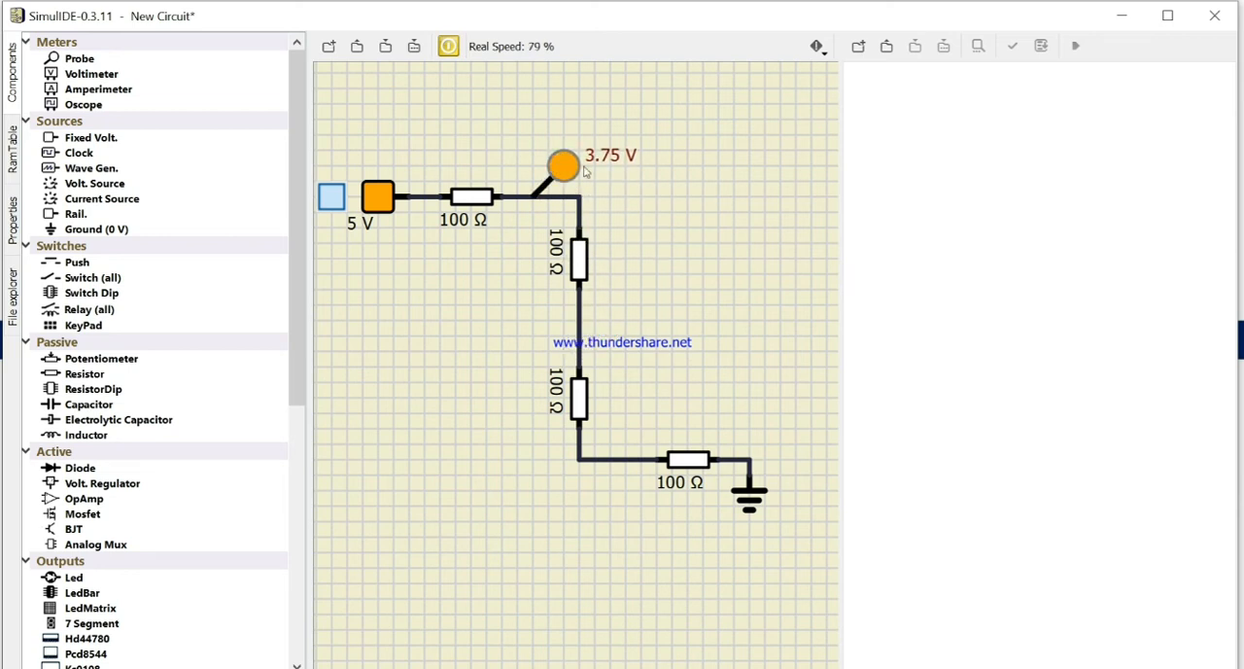
# Step: Stop the simulation and delete the entire series resistor circuit
pyautogui.click(448, 45)
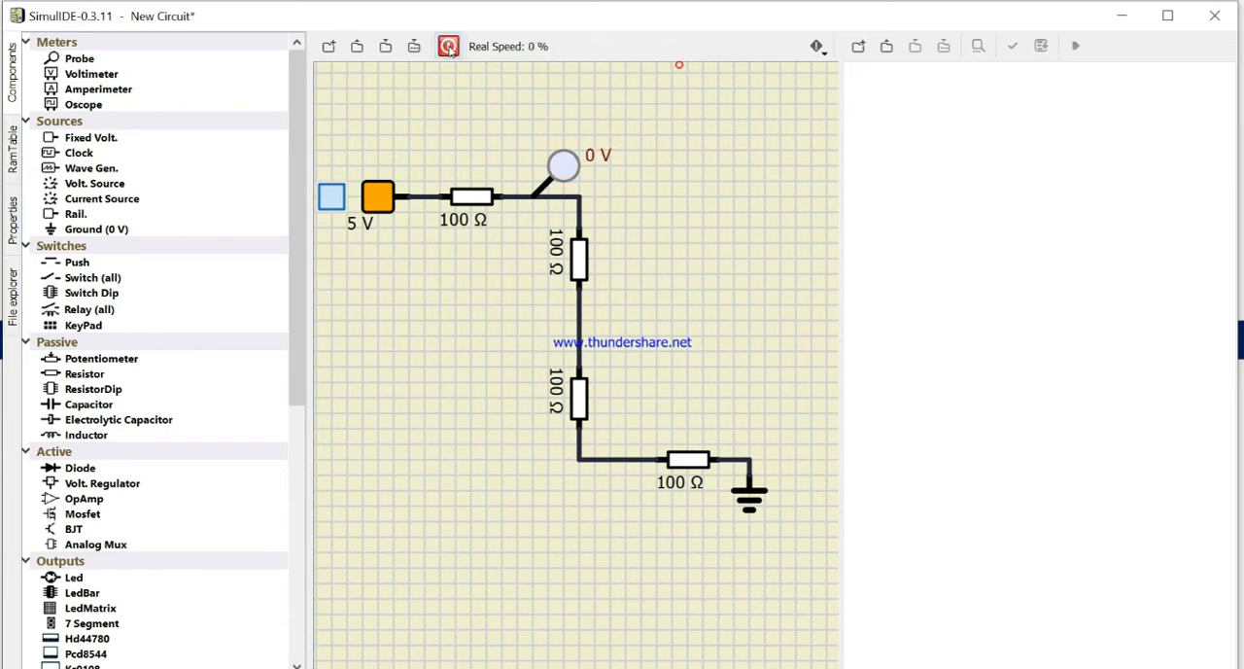
pyautogui.moveTo(343, 104); pyautogui.dragTo(815, 568)
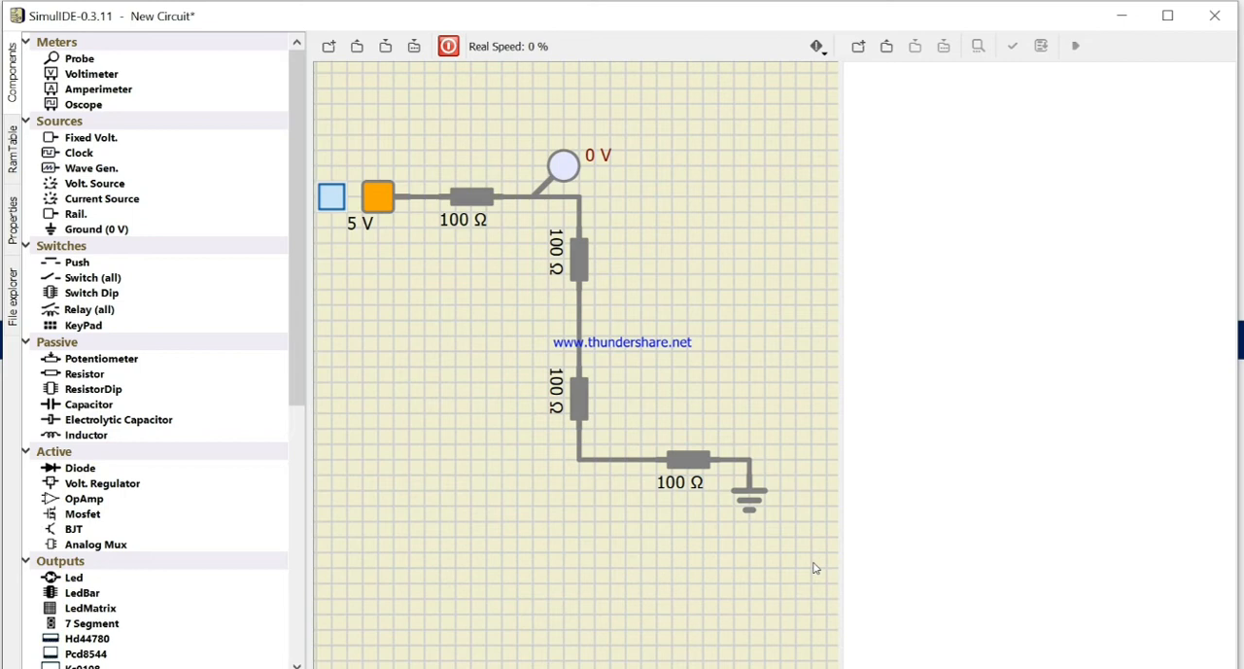
pyautogui.press('Delete')
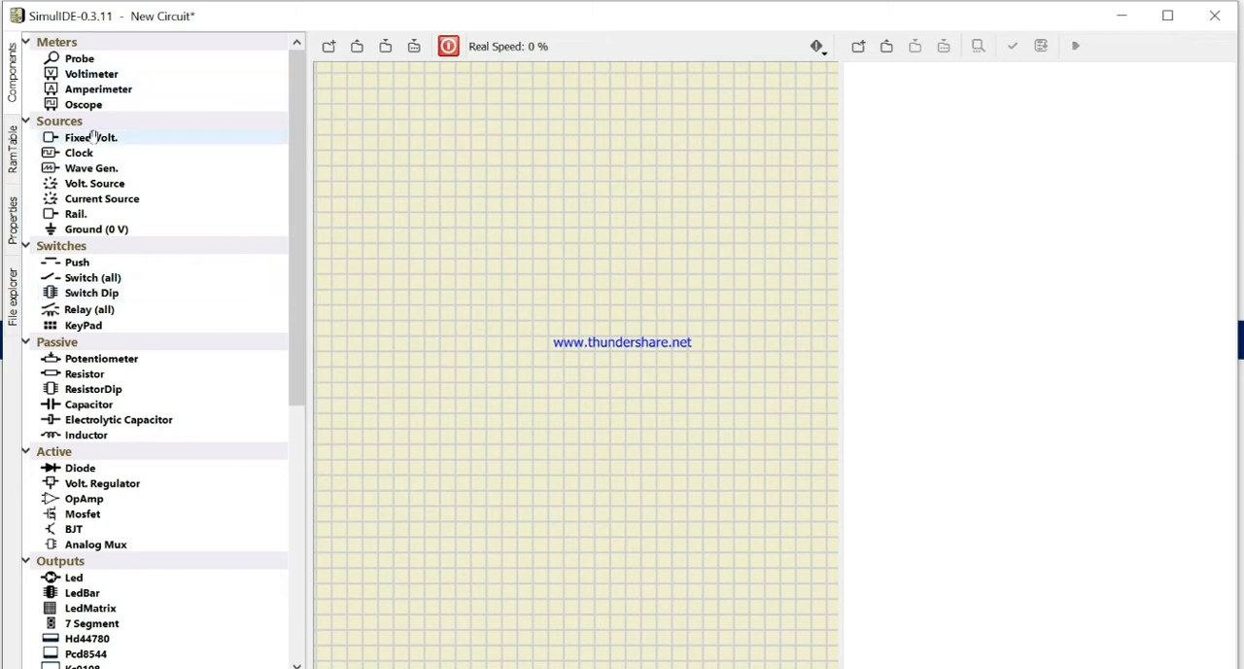
# Step: Place a fixed voltage source and a potentiometer to its right, and wire the source's output to the potentiometer's left terminal
pyautogui.moveTo(97, 138); pyautogui.dragTo(424, 329)
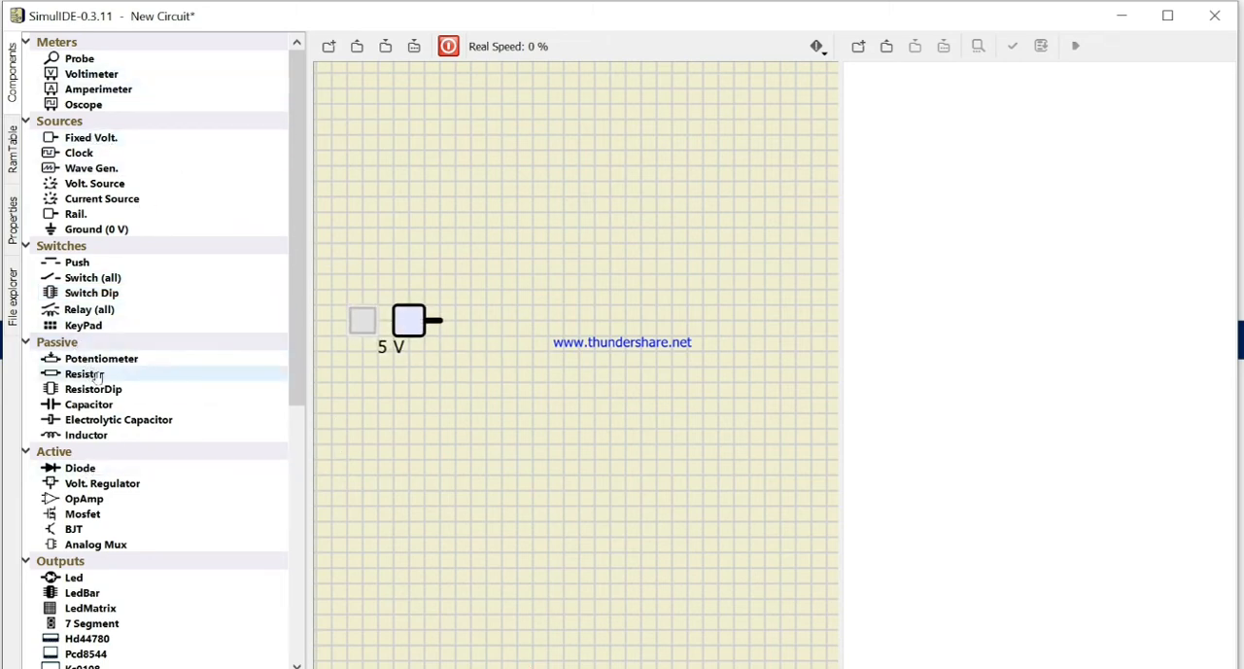
pyautogui.moveTo(107, 359); pyautogui.dragTo(558, 313)
pyautogui.click(485, 348)
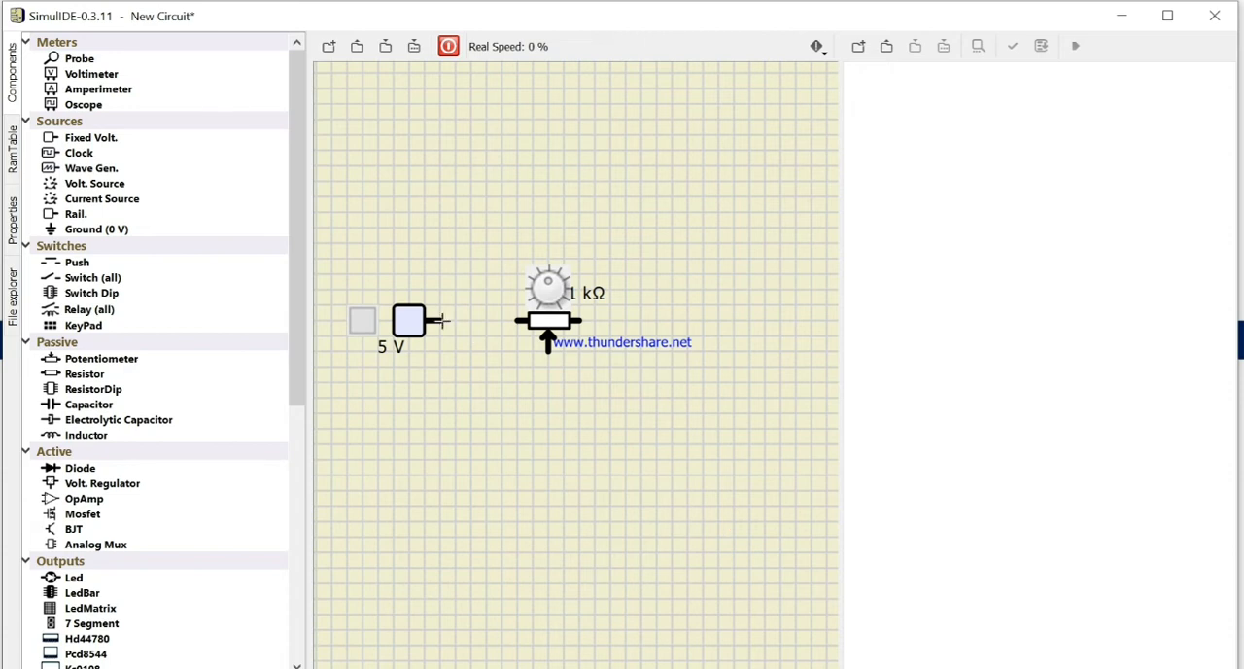
pyautogui.click(440, 319)
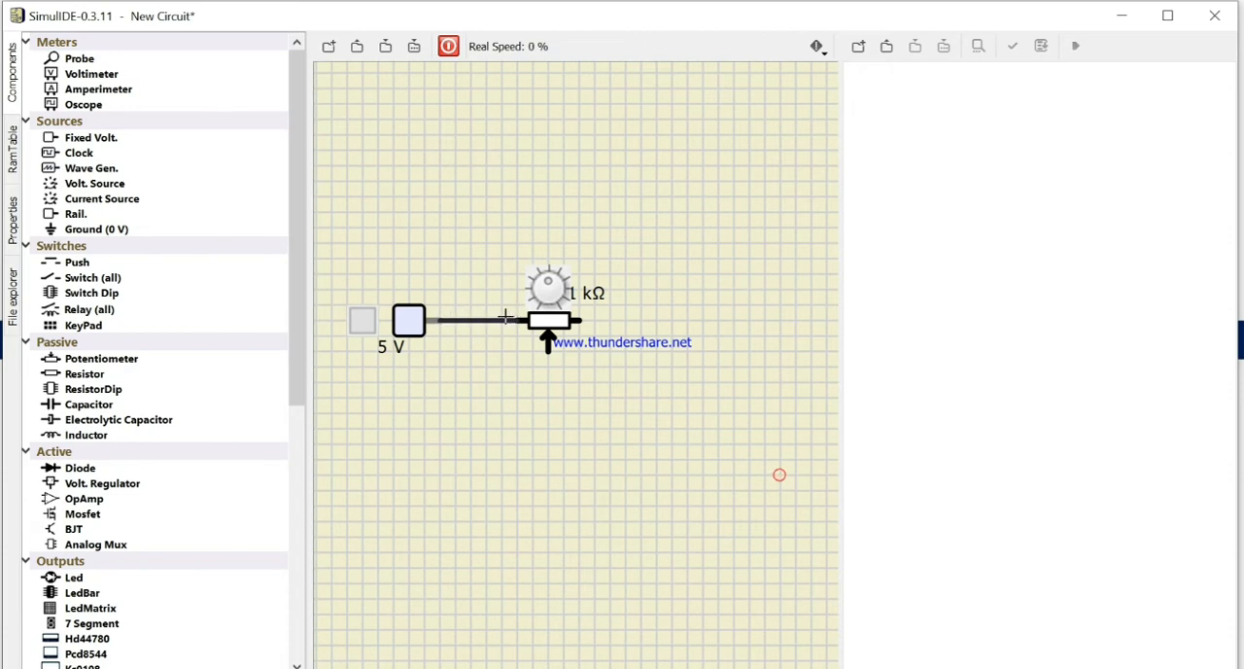
pyautogui.click(519, 319)
pyautogui.moveTo(549, 280)
pyautogui.mouseDown()
pyautogui.moveTo(533, 290)
pyautogui.moveTo(554, 287)
pyautogui.moveTo(540, 304)
pyautogui.moveTo(533, 282)
pyautogui.moveTo(561, 287)
pyautogui.moveTo(540, 282)
pyautogui.moveTo(540, 303)
pyautogui.moveTo(560, 290)
pyautogui.mouseUp()
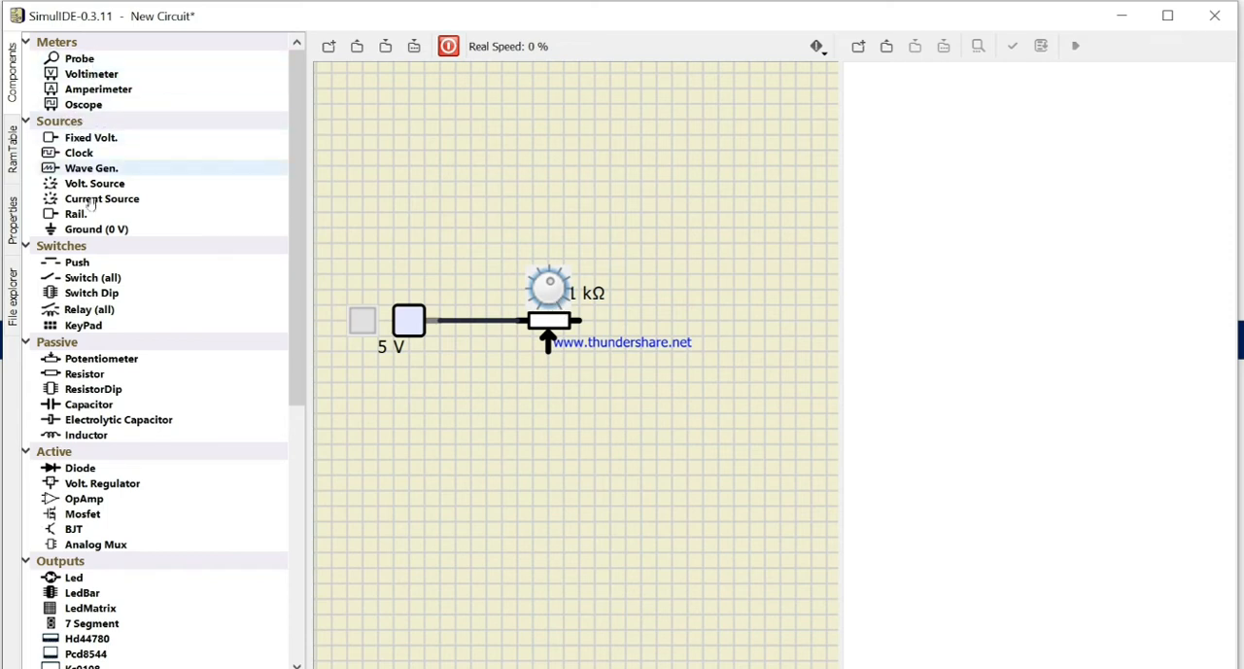
# Step: Place a ground below and right of the potentiometer, wire it to the right terminal, and discard the stray wire
pyautogui.moveTo(59, 228)
pyautogui.mouseDown()
pyautogui.moveTo(601, 342)
pyautogui.moveTo(646, 379)
pyautogui.moveTo(618, 321)
pyautogui.moveTo(578, 321)
pyautogui.mouseUp()
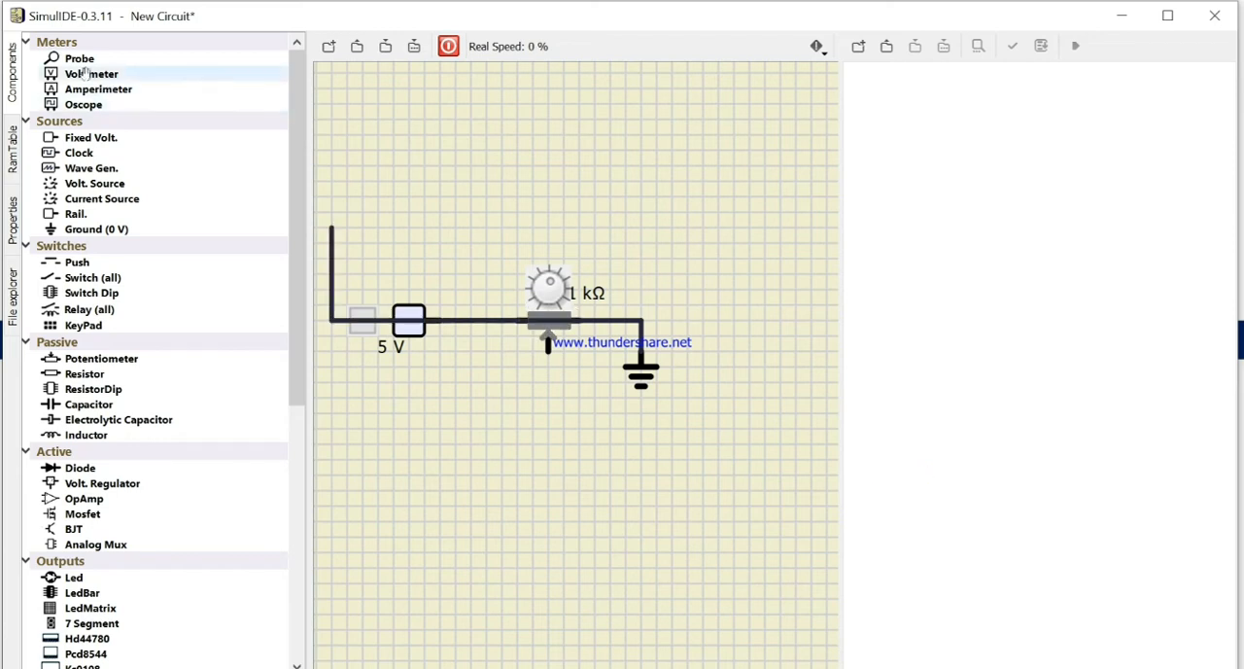
pyautogui.moveTo(327, 228)
pyautogui.mouseDown()
pyautogui.moveTo(463, 308)
pyautogui.moveTo(528, 317)
pyautogui.mouseUp()
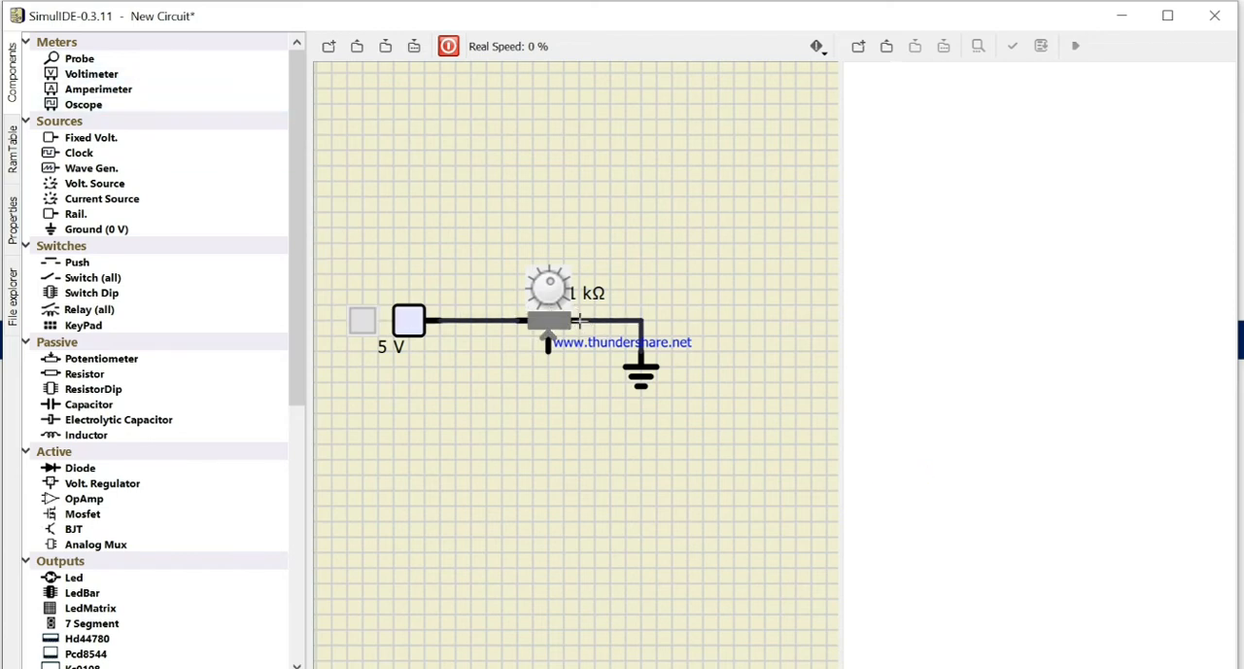
pyautogui.moveTo(578, 321); pyautogui.dragTo(578, 322)
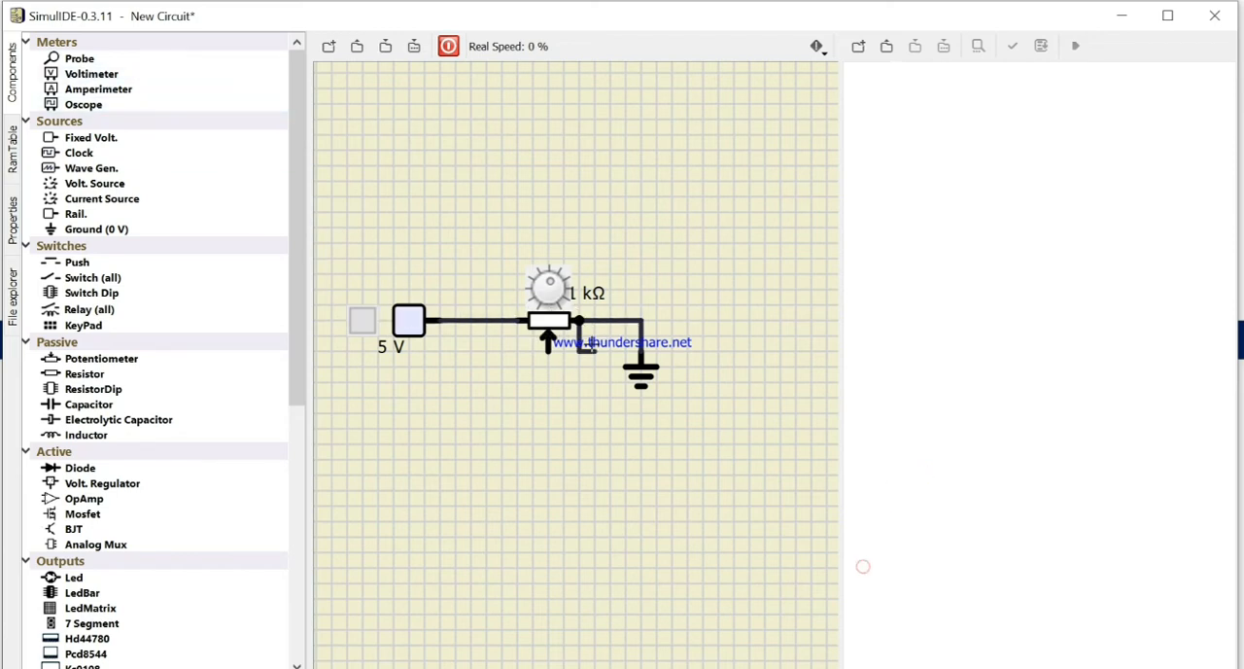
pyautogui.rightClick(593, 345)
pyautogui.click(501, 386)
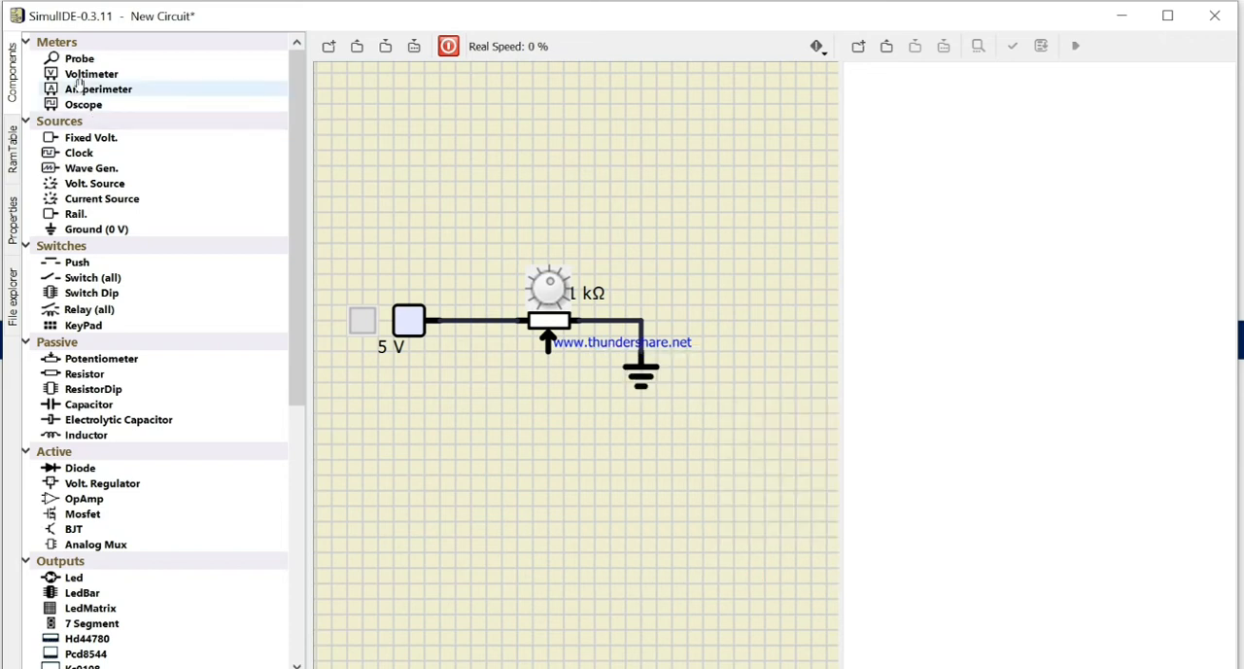
# Step: Place a voltmeter below the potentiometer, wire its first lead to the wiper and its second lead to a new ground
pyautogui.moveTo(86, 75); pyautogui.dragTo(619, 488)
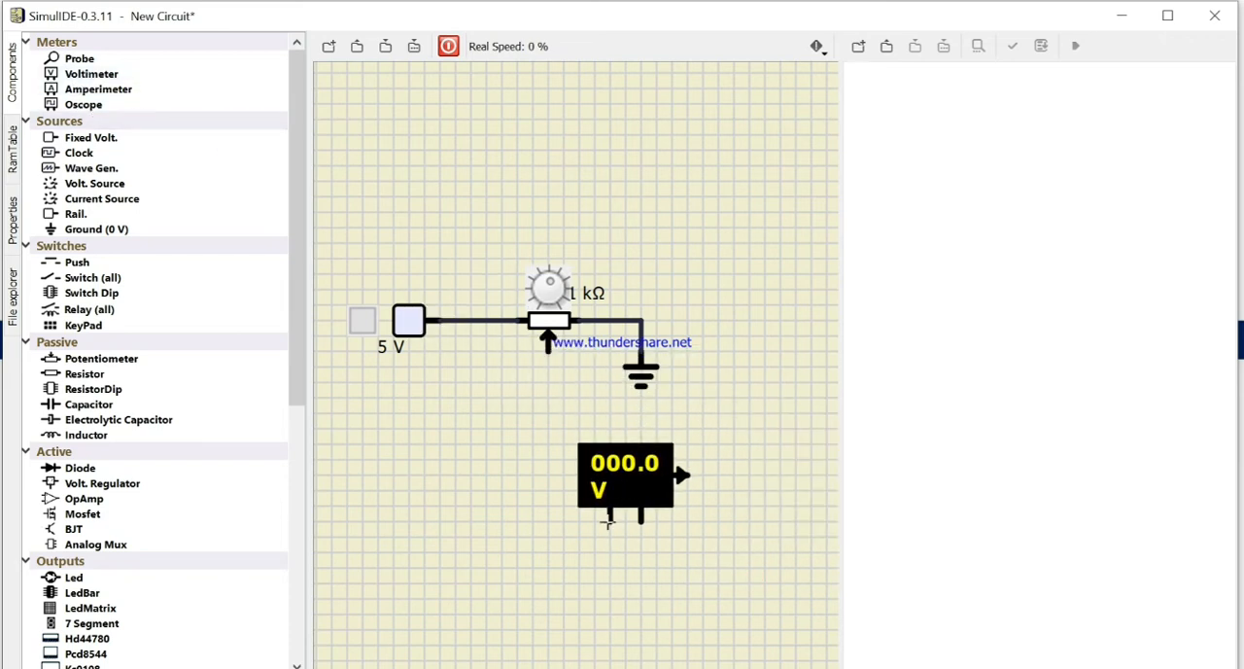
pyautogui.click(611, 520)
pyautogui.click(549, 340)
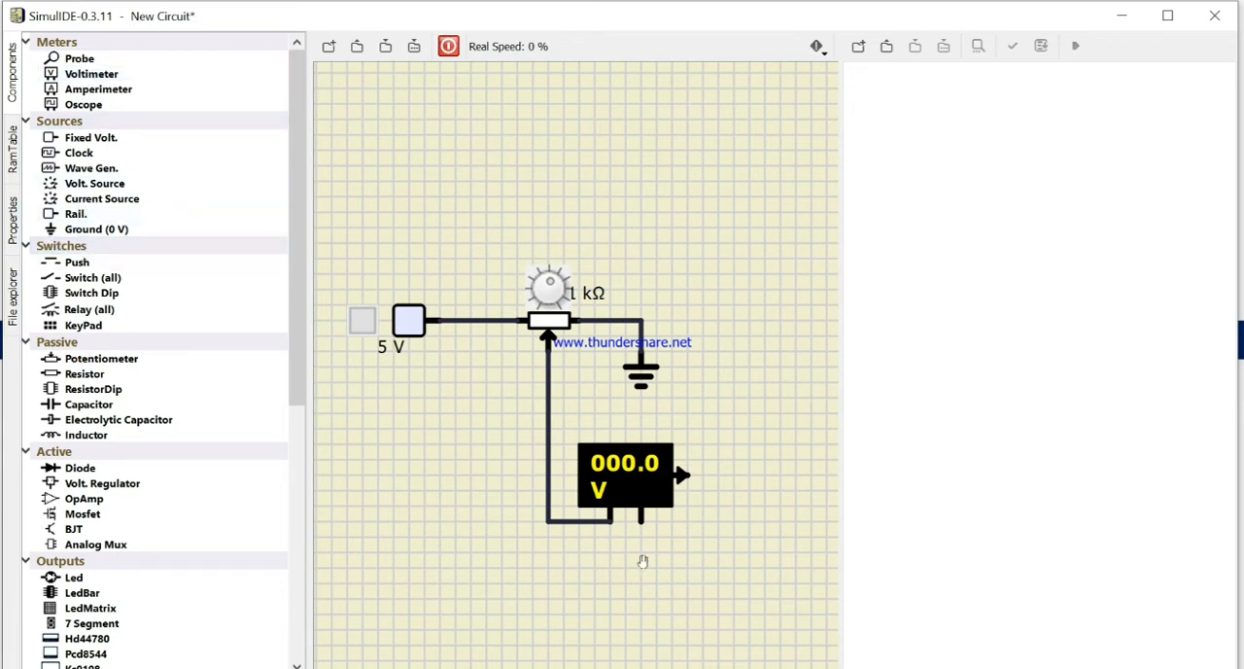
pyautogui.moveTo(97, 229); pyautogui.dragTo(633, 587)
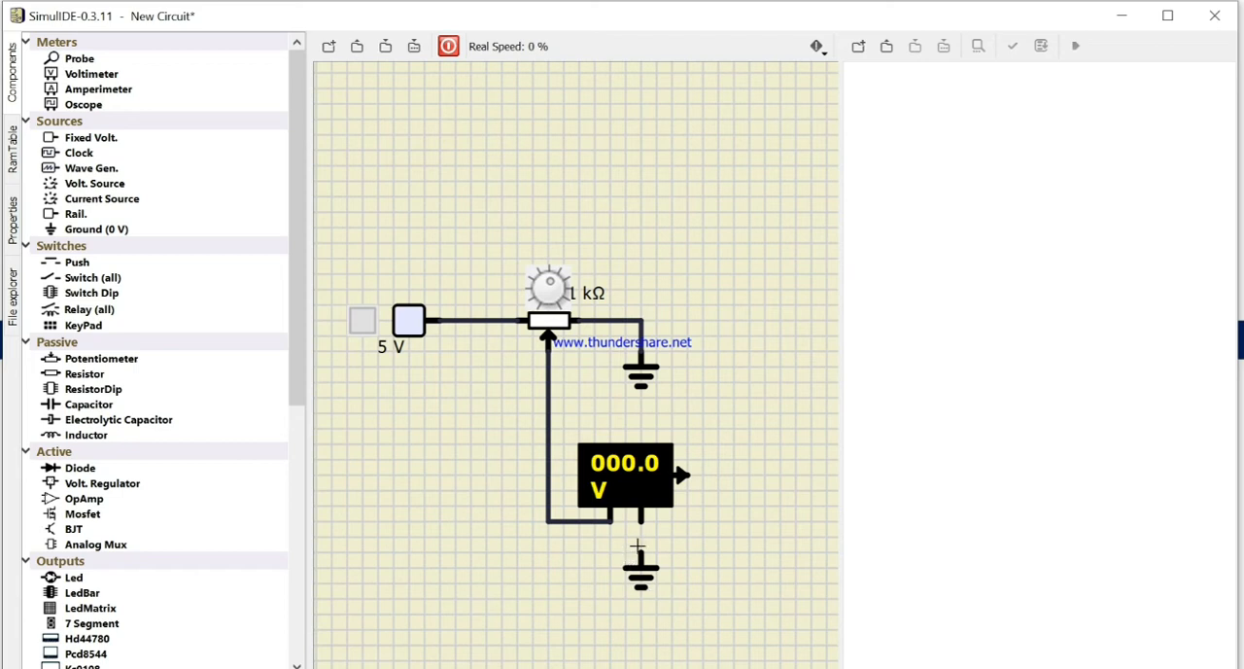
pyautogui.moveTo(637, 545); pyautogui.dragTo(636, 523)
# Step: Run the simulation with the voltage source on, turn the potentiometer while reading the voltmeter, and stop the simulation
pyautogui.click(448, 47)
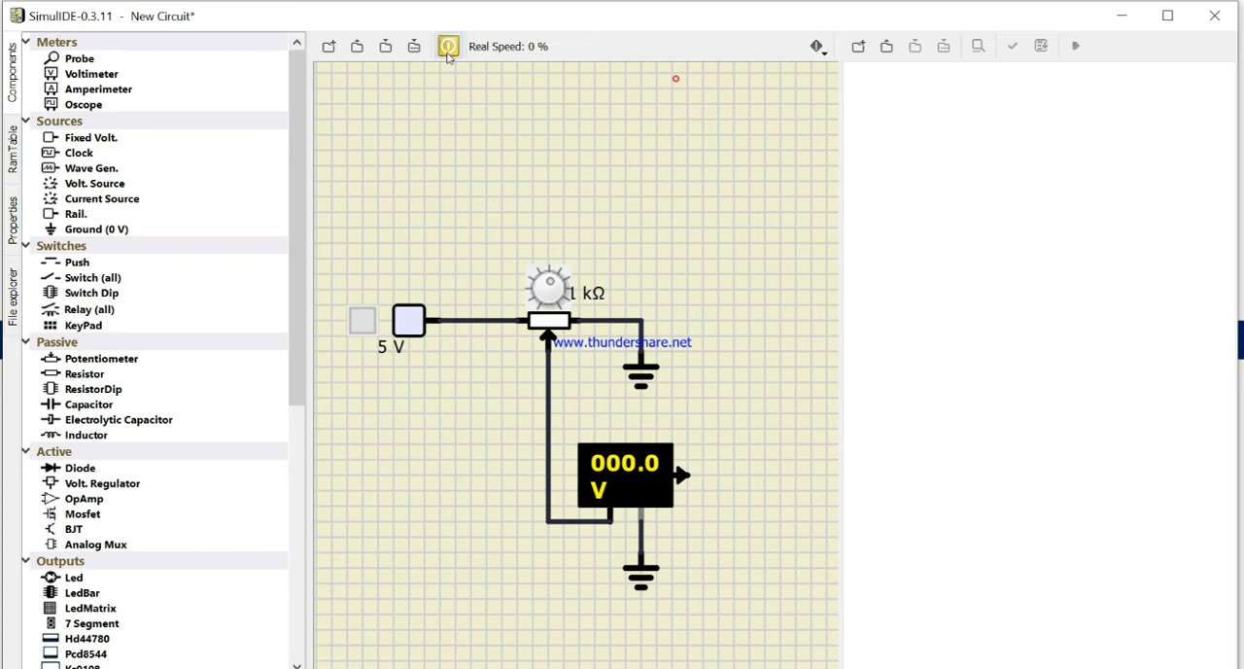
pyautogui.click(360, 324)
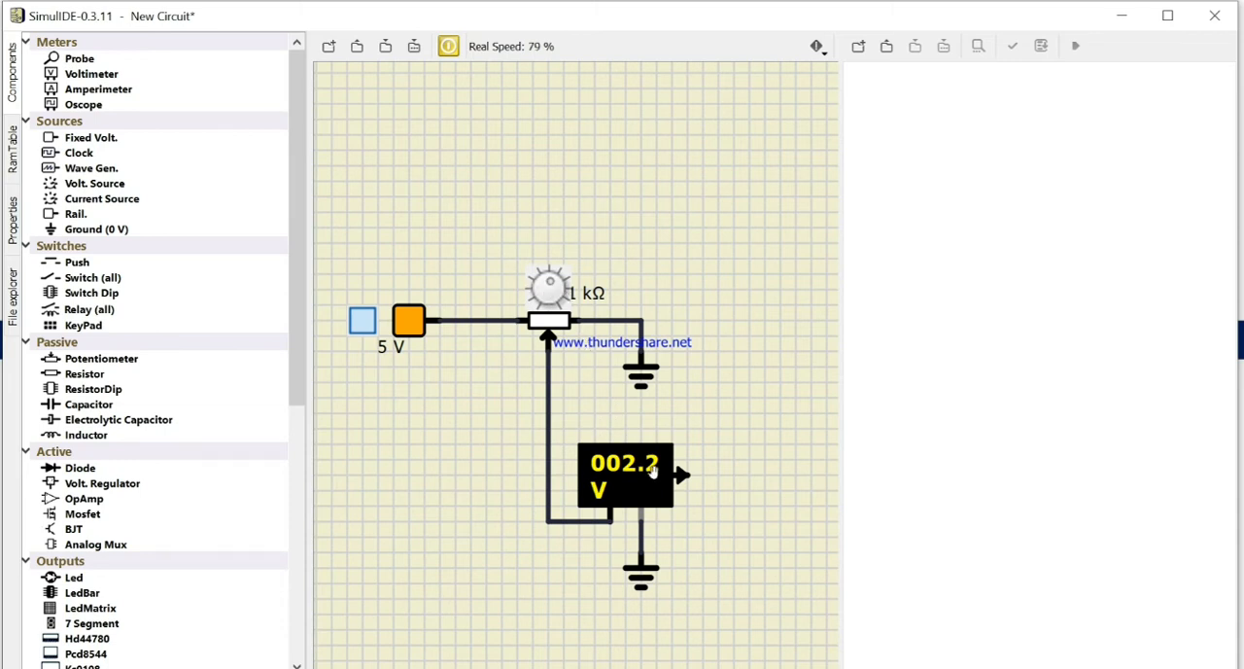
pyautogui.scroll(3, 550, 285)
pyautogui.scroll(2, 546, 286)
pyautogui.moveTo(544, 286)
pyautogui.mouseDown()
pyautogui.moveTo(549, 307)
pyautogui.moveTo(537, 280)
pyautogui.moveTo(558, 279)
pyautogui.moveTo(564, 295)
pyautogui.moveTo(544, 280)
pyautogui.mouseUp()
pyautogui.click(448, 46)
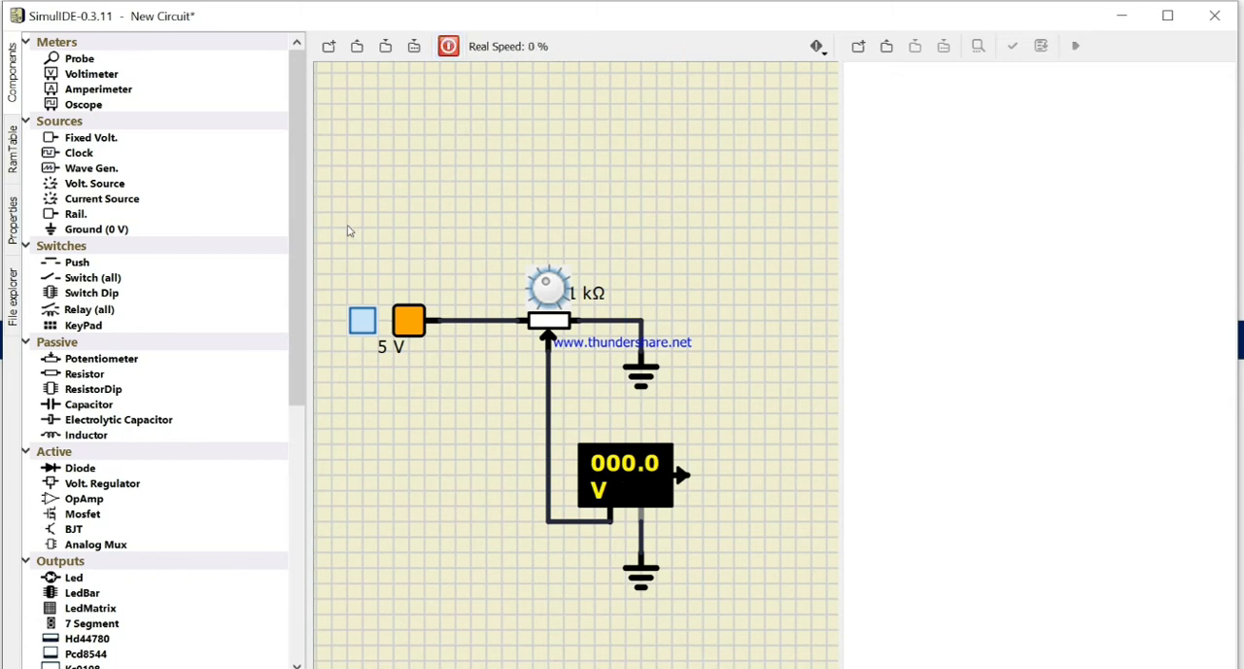
# Step: Select the fixed voltage source and its wire to the potentiometer
pyautogui.moveTo(342, 225); pyautogui.dragTo(465, 390)
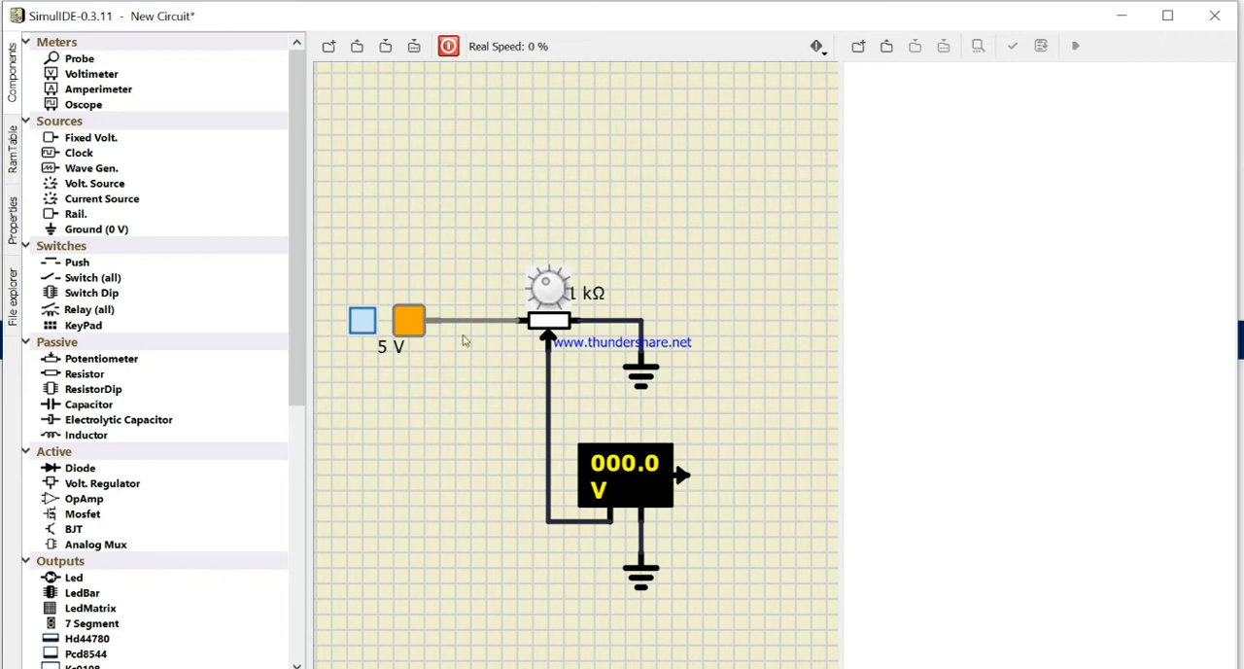
pyautogui.click(466, 320)
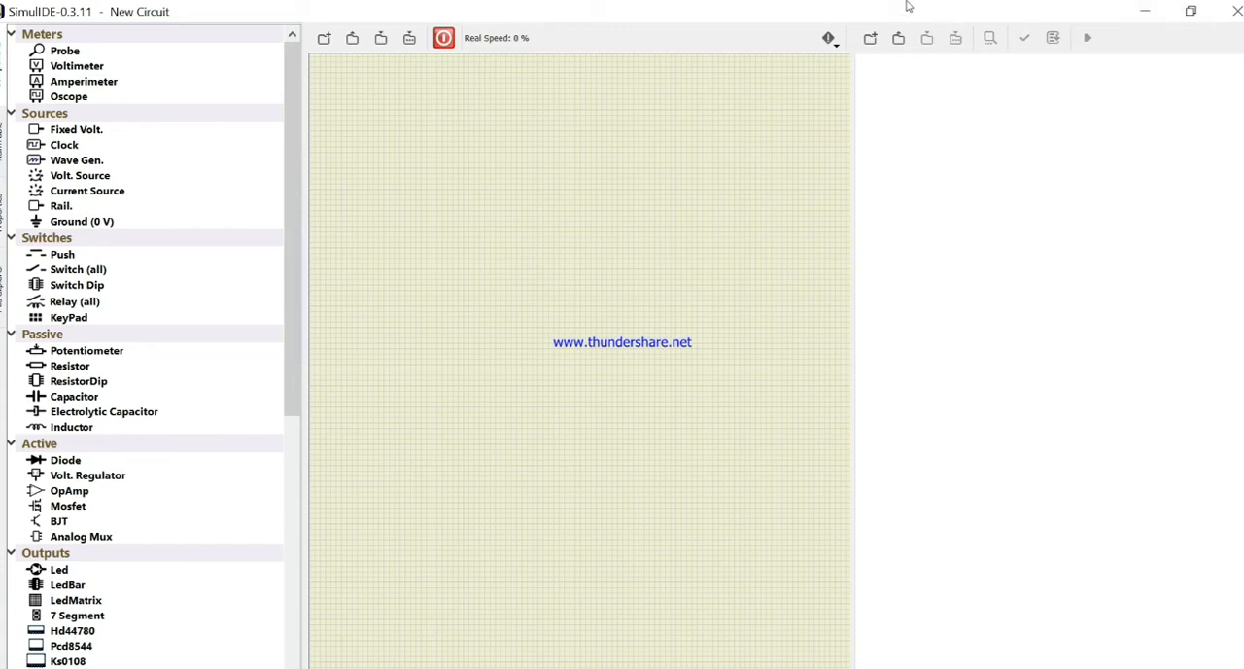
# Step: Restore and widen the program window, and place a wave generator in the upper part of the empty circuit
pyautogui.moveTo(906, 6); pyautogui.dragTo(607, 21)
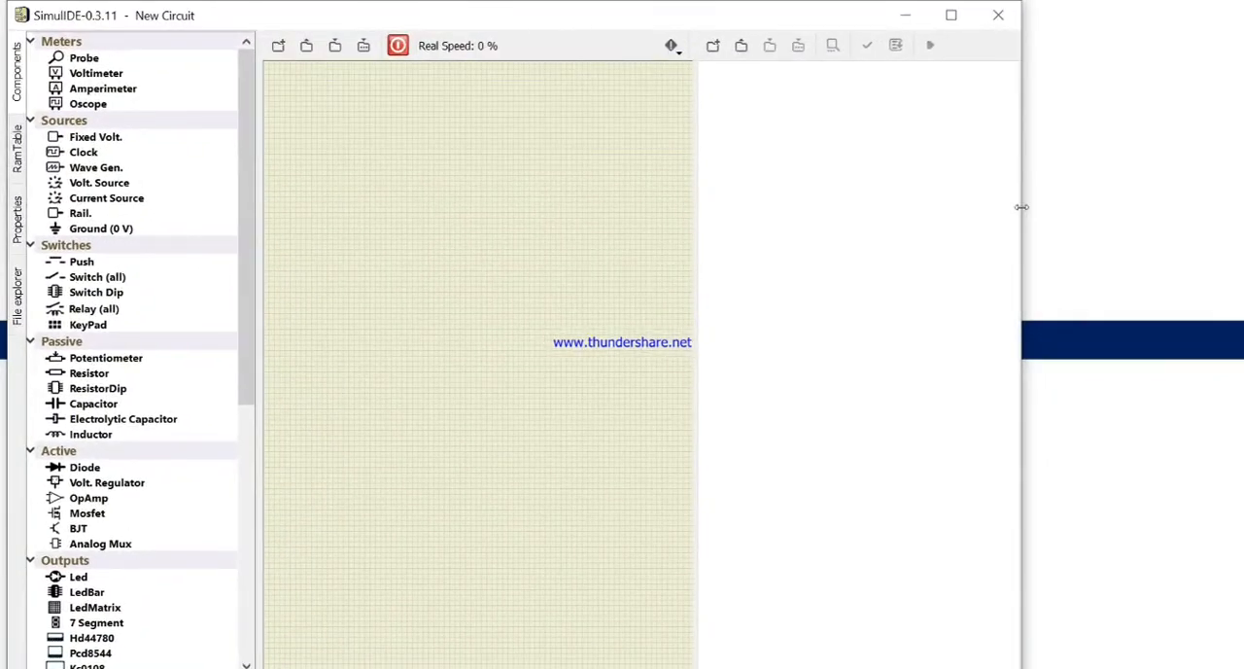
pyautogui.moveTo(1022, 206); pyautogui.dragTo(1235, 240)
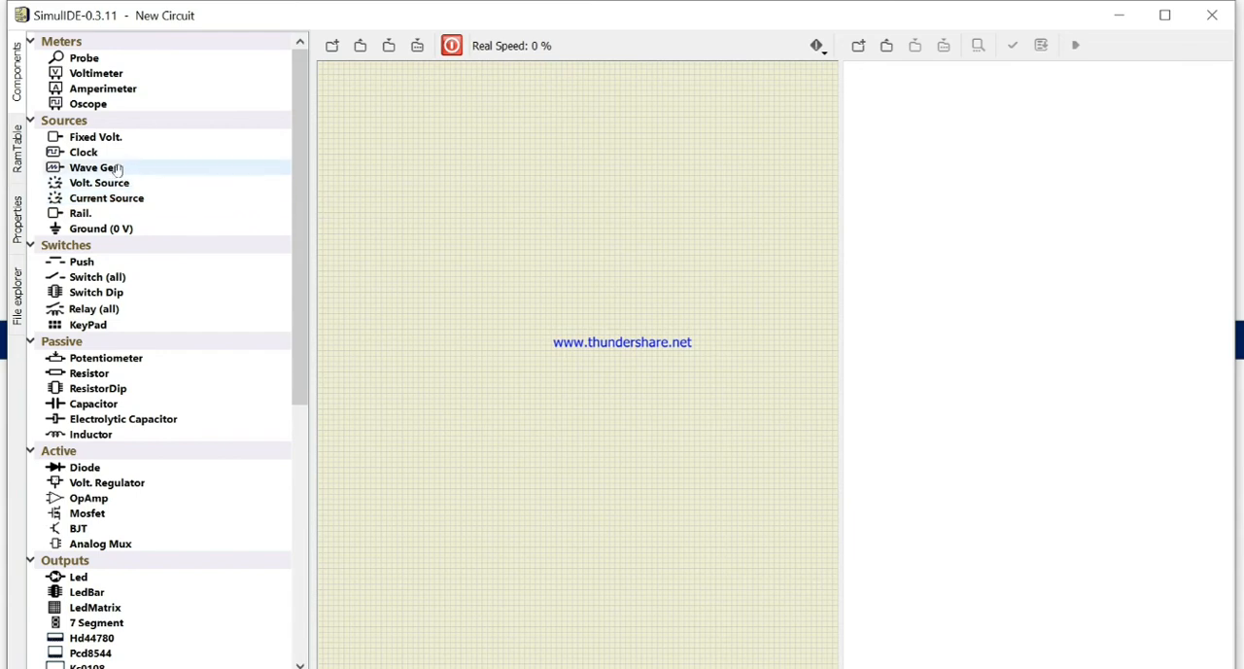
pyautogui.moveTo(115, 168); pyautogui.dragTo(371, 219)
pyautogui.scroll(1, 445, 239)
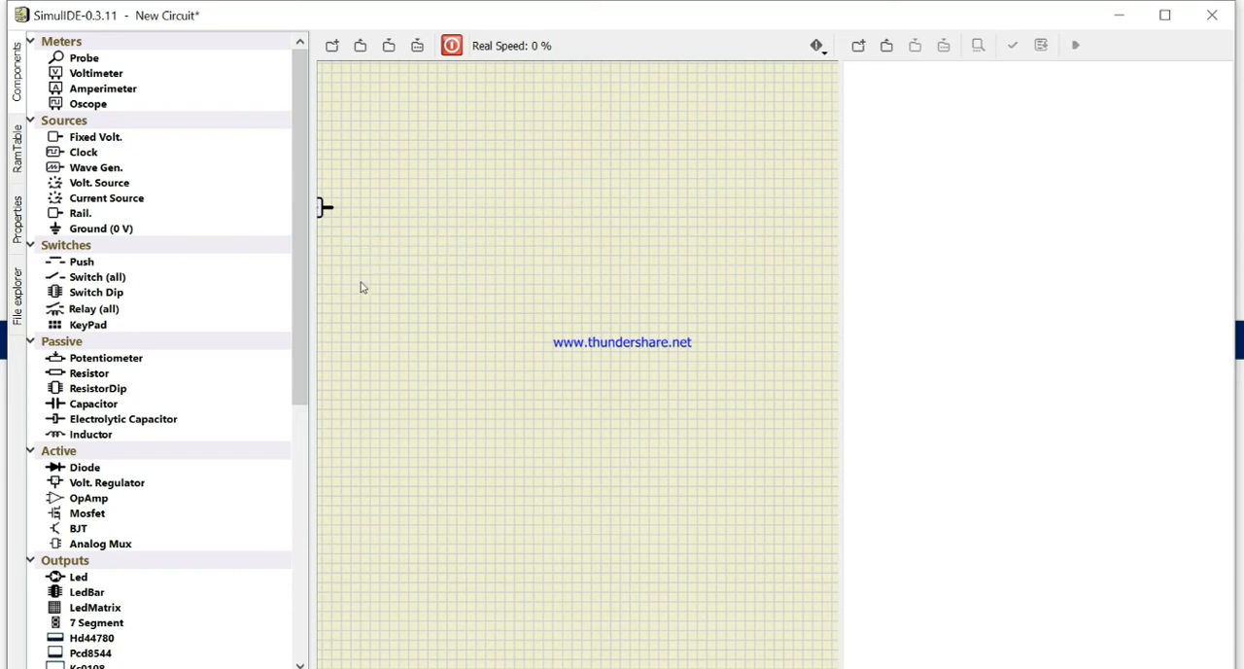
pyautogui.moveTo(324, 207); pyautogui.dragTo(405, 206)
pyautogui.scroll(1, 396, 238)
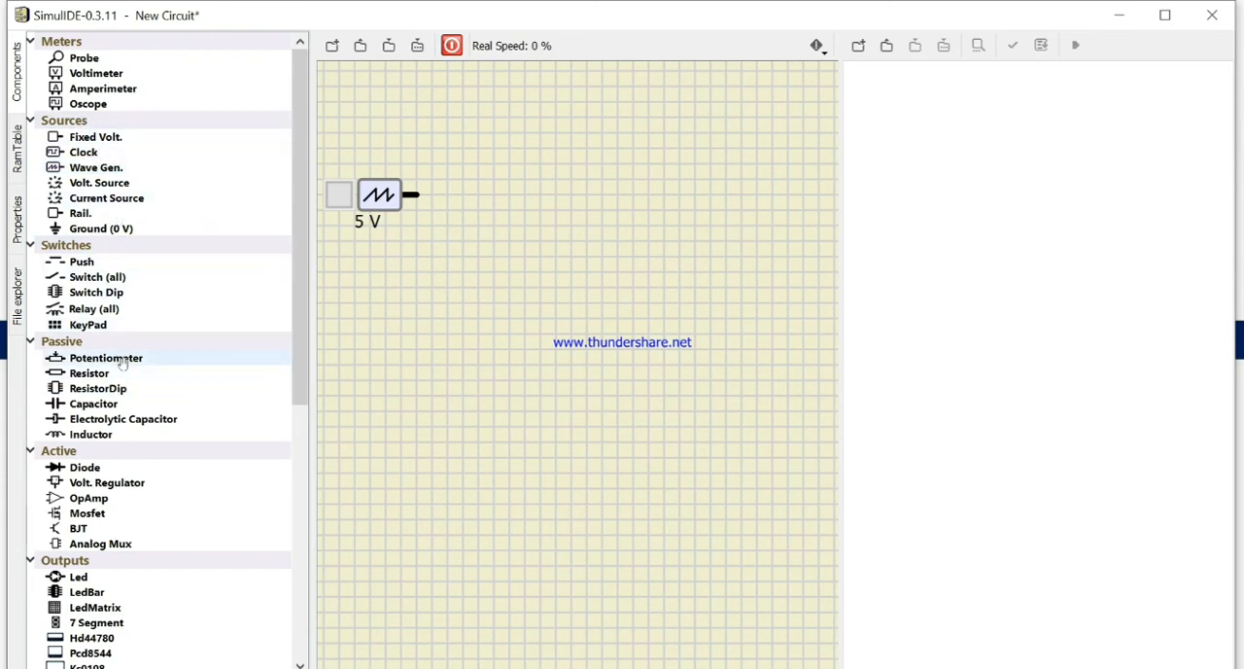
# Step: Place a potentiometer right of the wave generator, and wire its left terminal to the generator and its right terminal to a new ground
pyautogui.moveTo(124, 360)
pyautogui.mouseDown()
pyautogui.moveTo(598, 225)
pyautogui.moveTo(414, 195)
pyautogui.mouseUp()
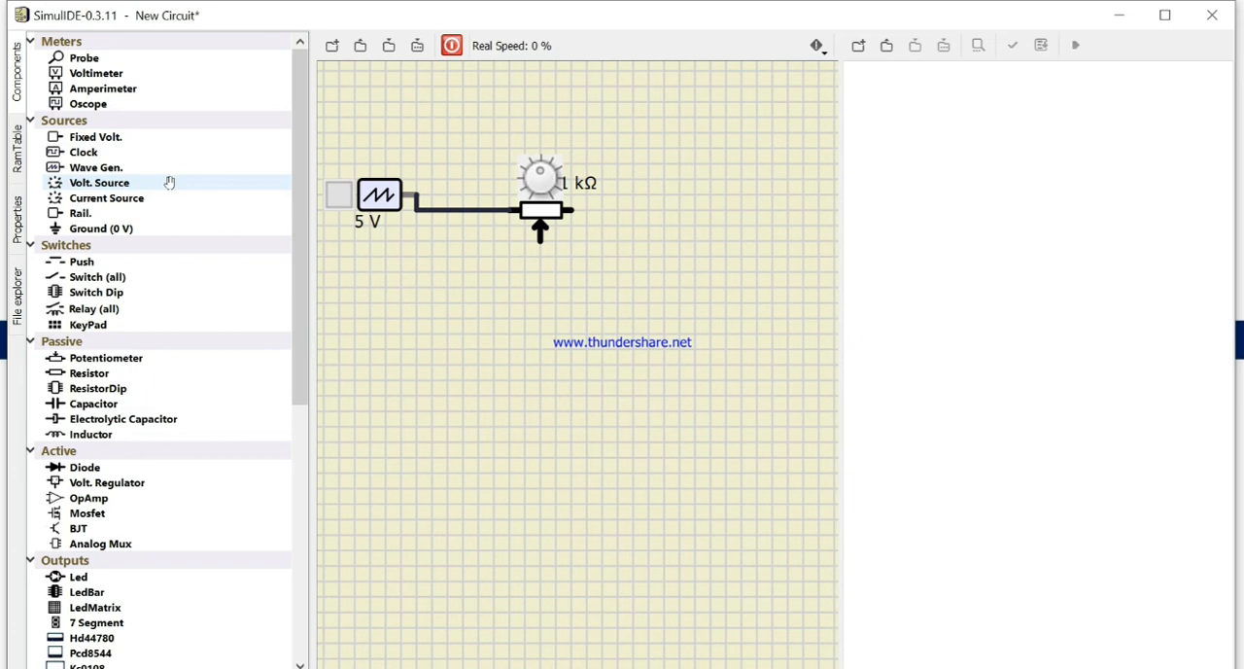
pyautogui.moveTo(98, 229); pyautogui.dragTo(633, 243)
pyautogui.click(573, 209)
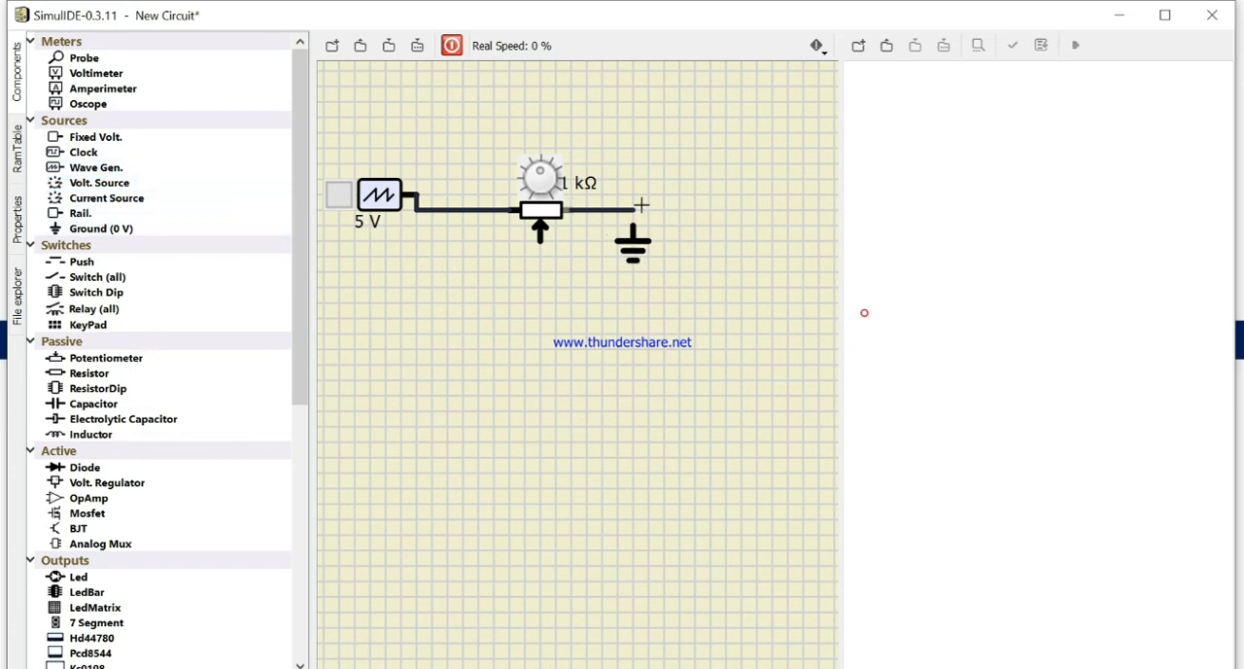
pyautogui.click(633, 226)
# Step: Set the wave generator's frequency to 1
pyautogui.click(18, 212)
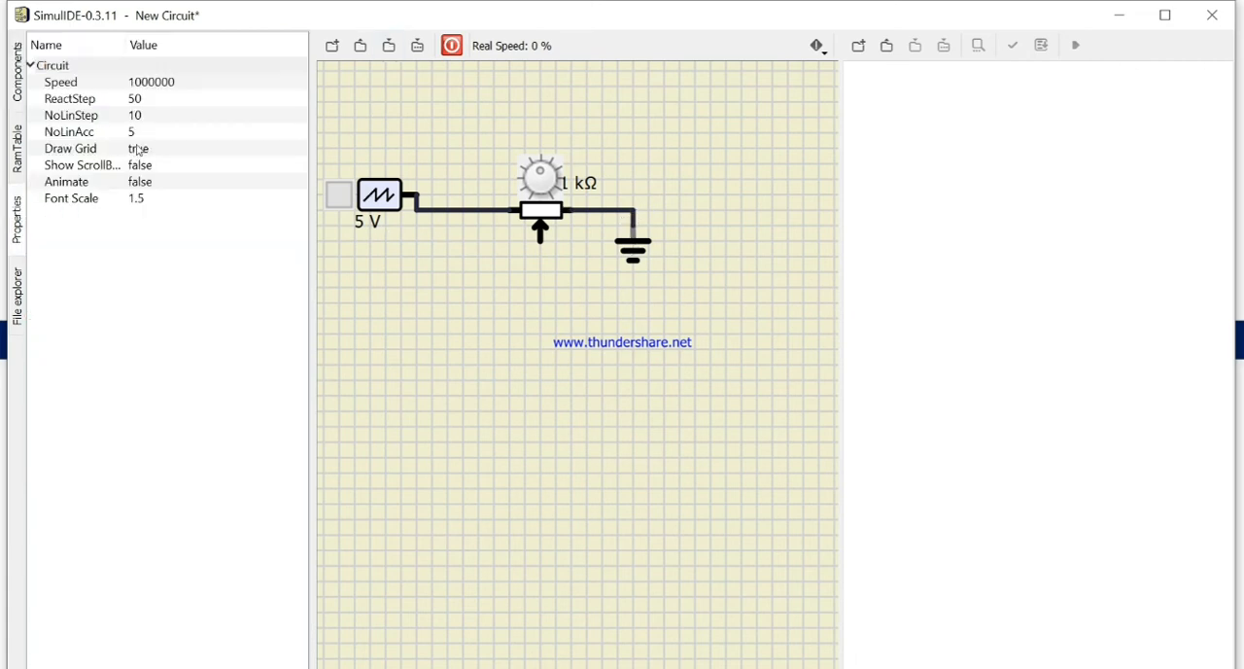
pyautogui.click(152, 121)
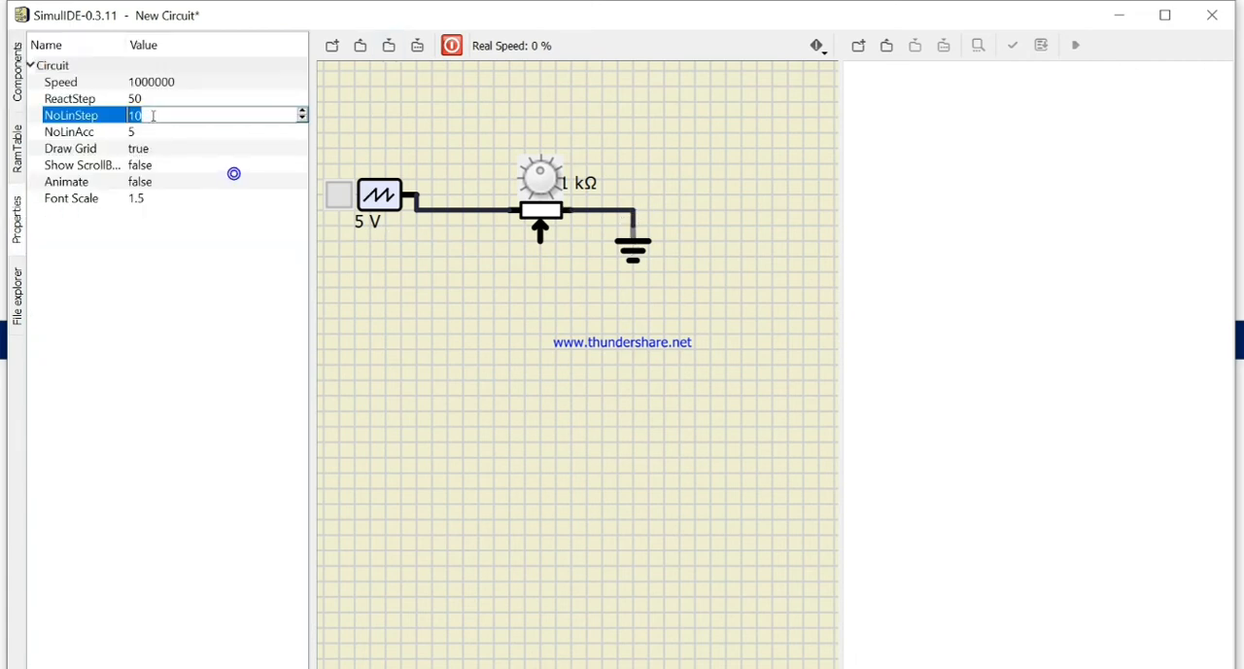
pyautogui.click(389, 202)
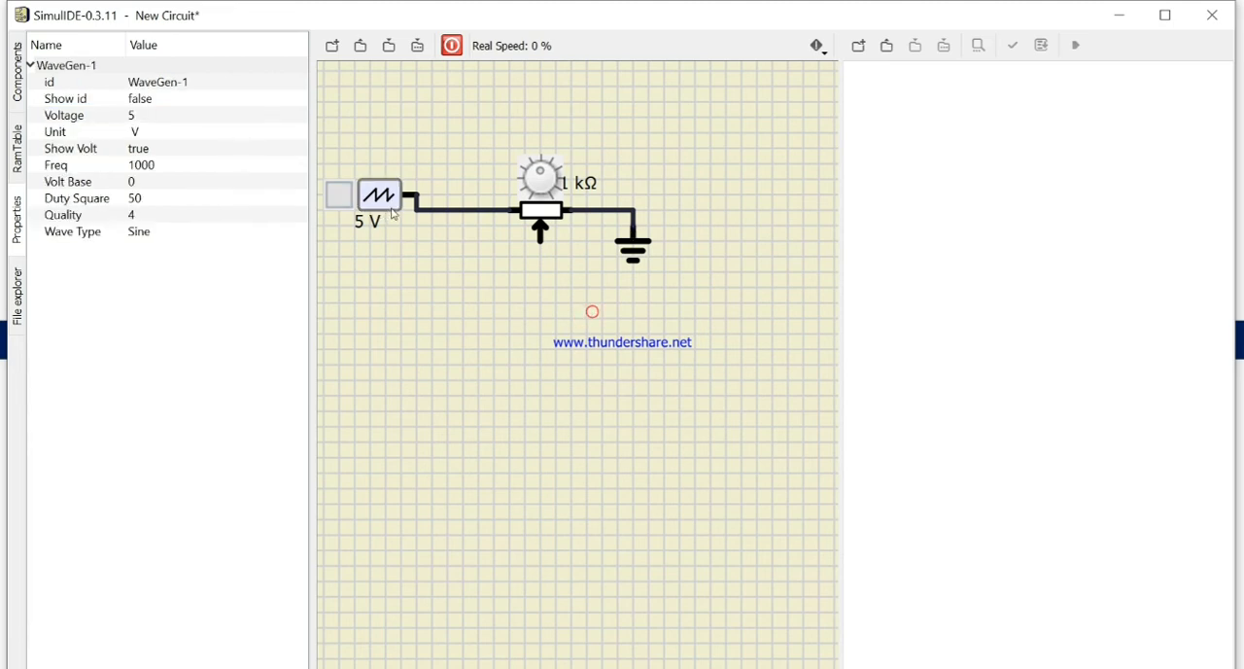
pyautogui.click(166, 167)
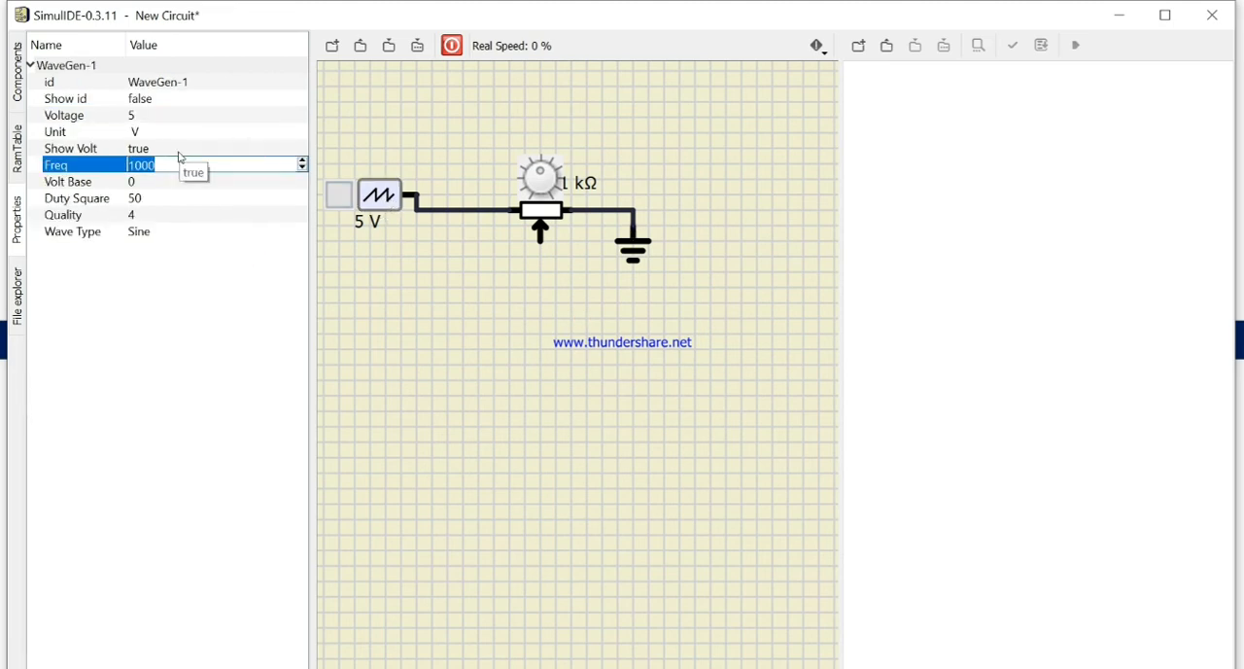
pyautogui.write('1')
pyautogui.press('Return')
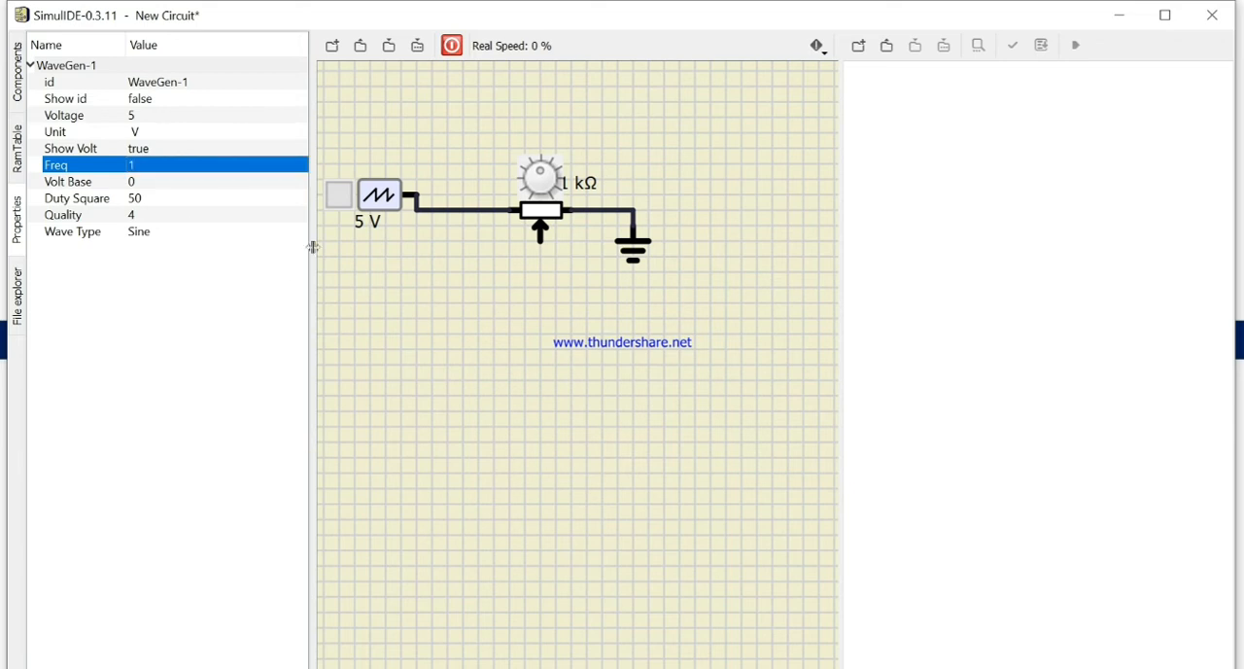
pyautogui.click(359, 264)
# Step: Place one probe on the wire before the potentiometer and a second probe below it, wired to the wiper
pyautogui.click(21, 150)
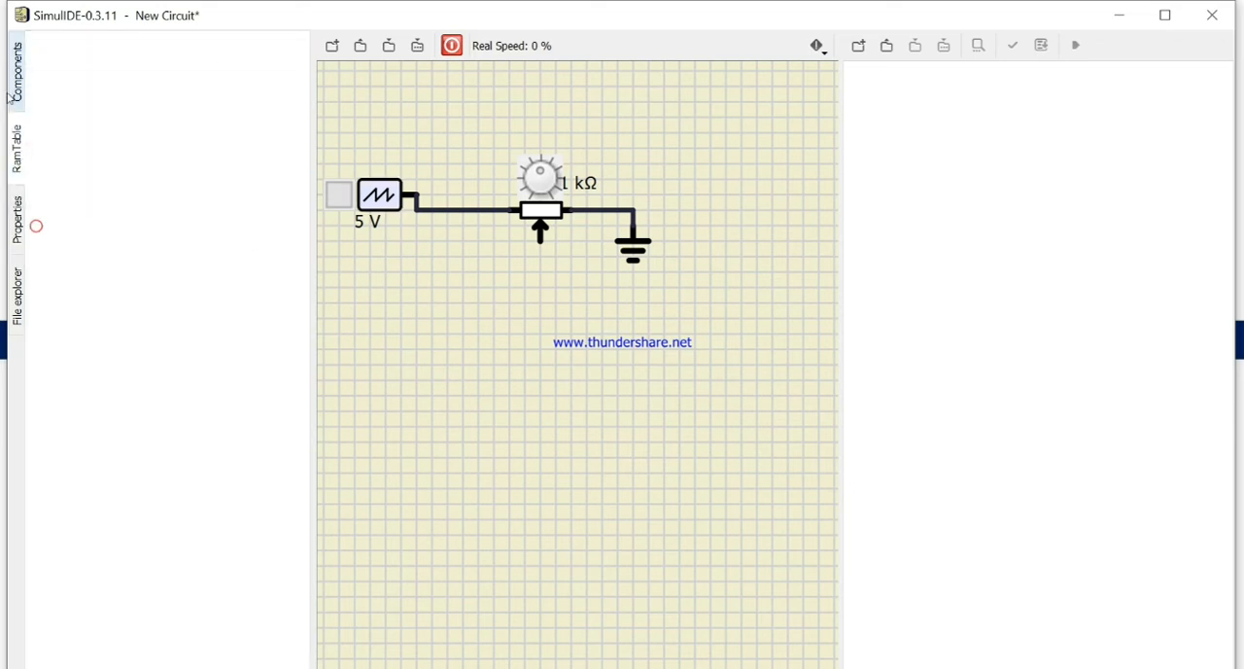
pyautogui.click(17, 86)
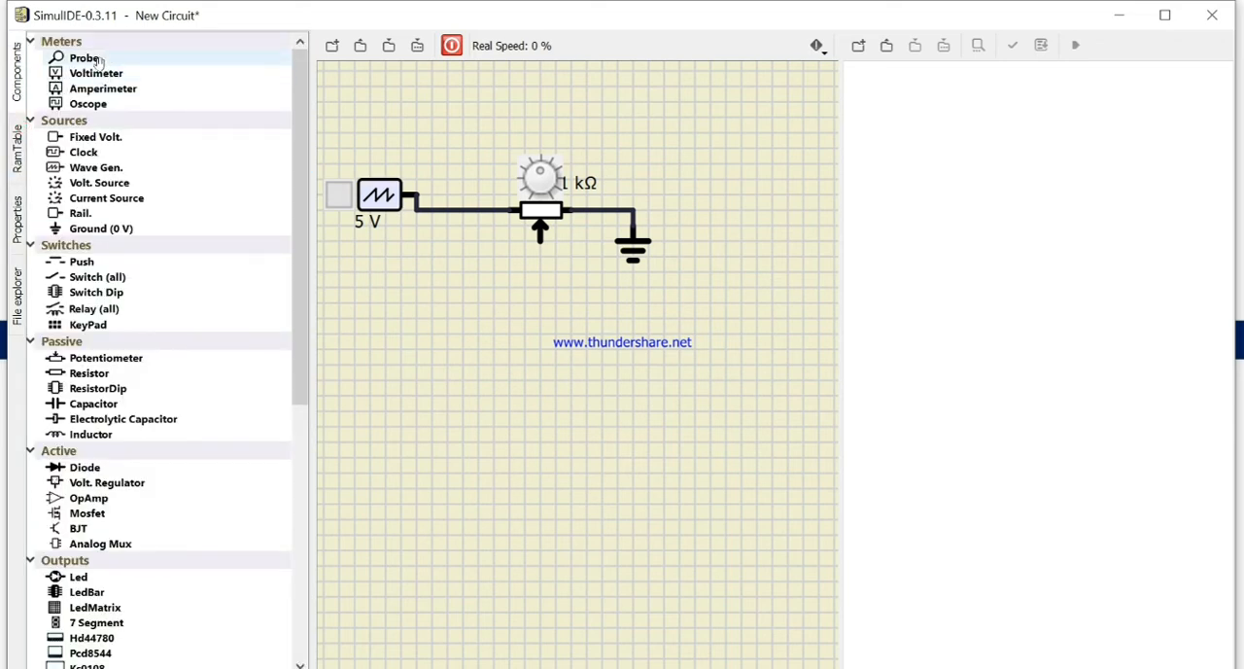
pyautogui.moveTo(100, 62); pyautogui.dragTo(447, 207)
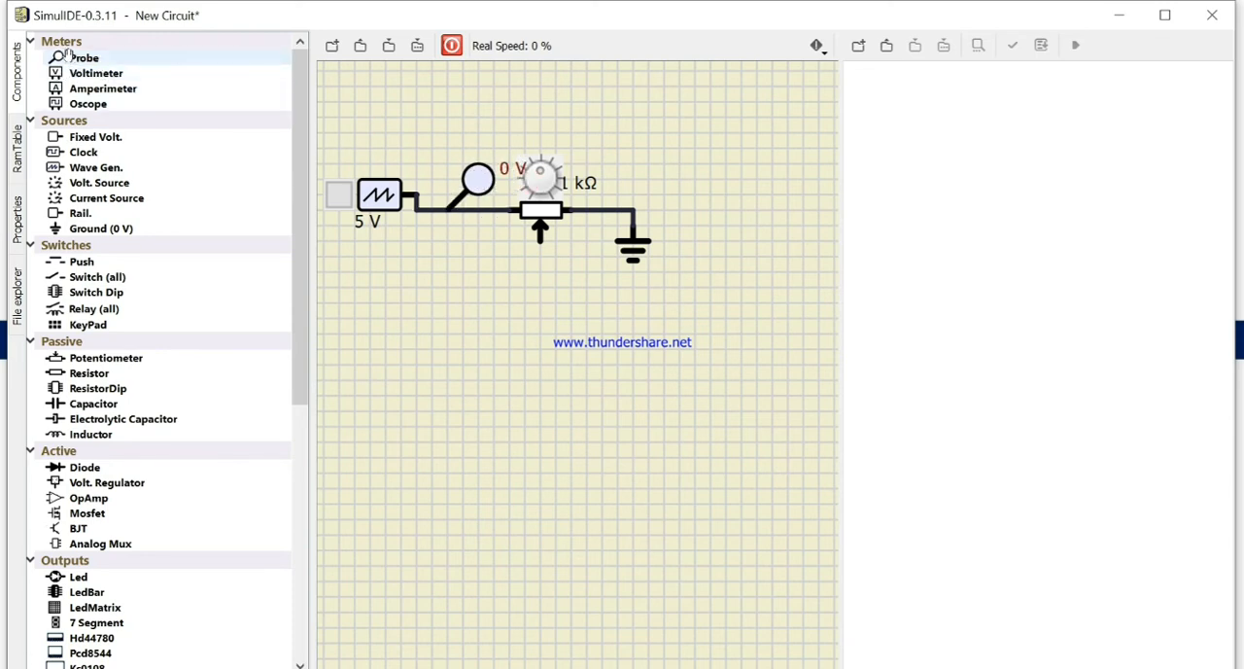
pyautogui.moveTo(78, 57); pyautogui.dragTo(612, 299)
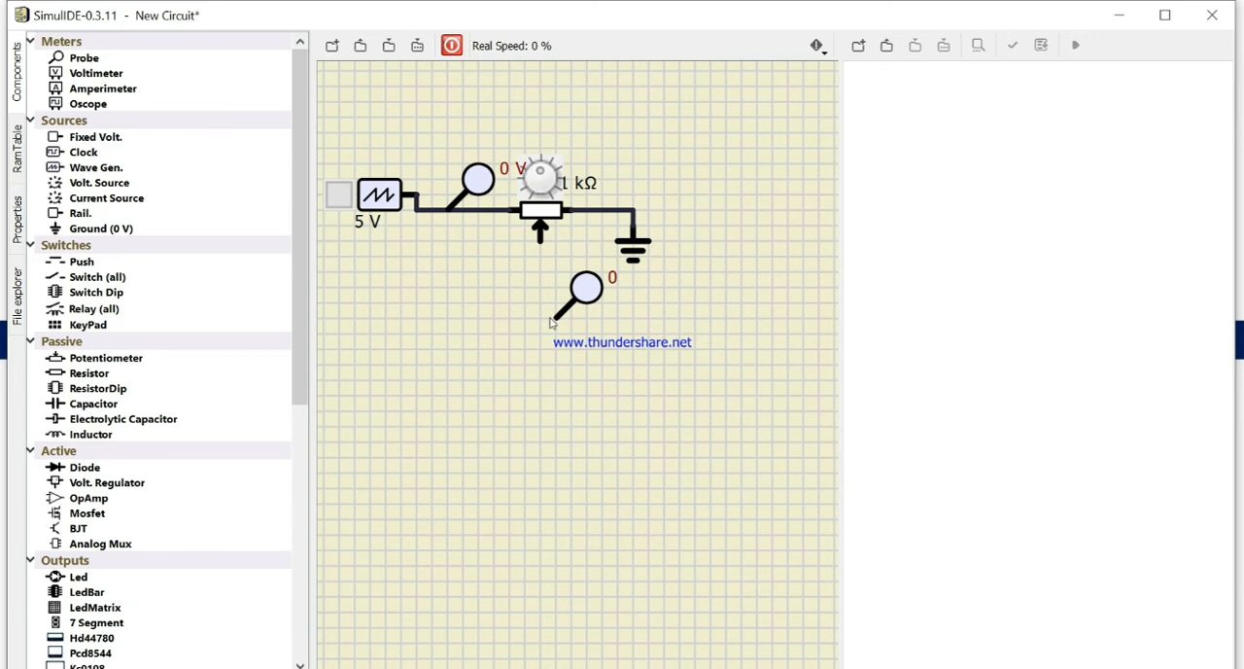
pyautogui.moveTo(537, 234); pyautogui.dragTo(554, 317)
# Step: Run the simulation with the wave generator on, and add both the input probe and the wiper probe to the plotter
pyautogui.click(451, 47)
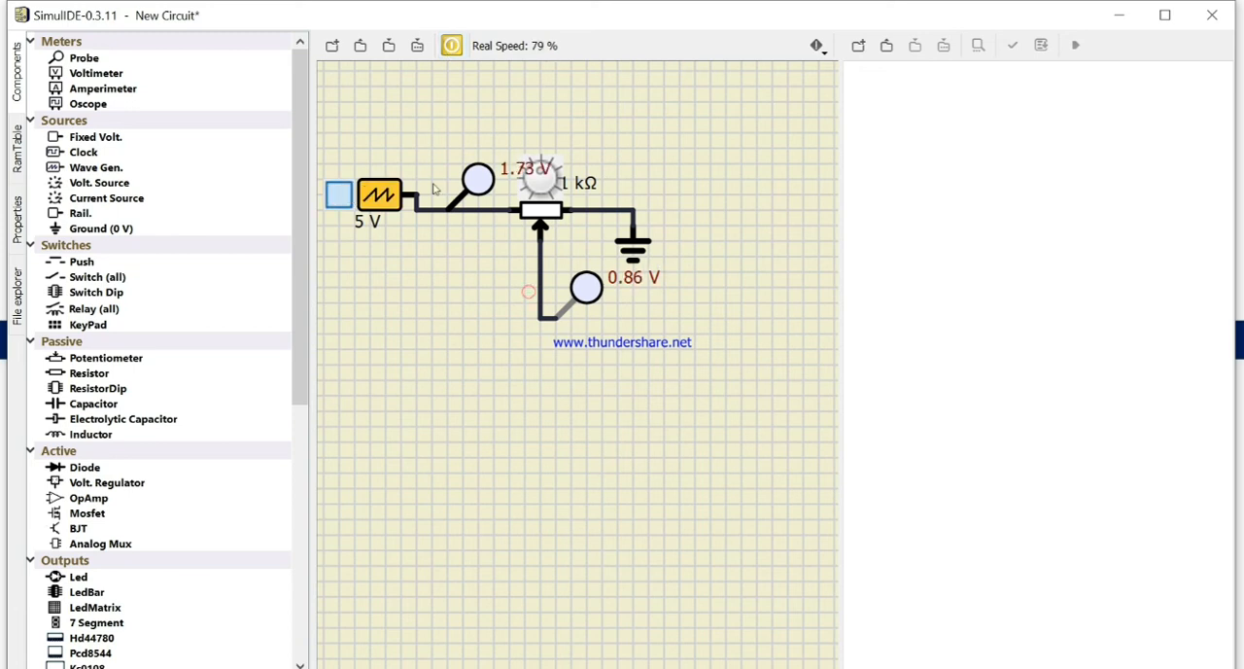
pyautogui.rightClick(477, 192)
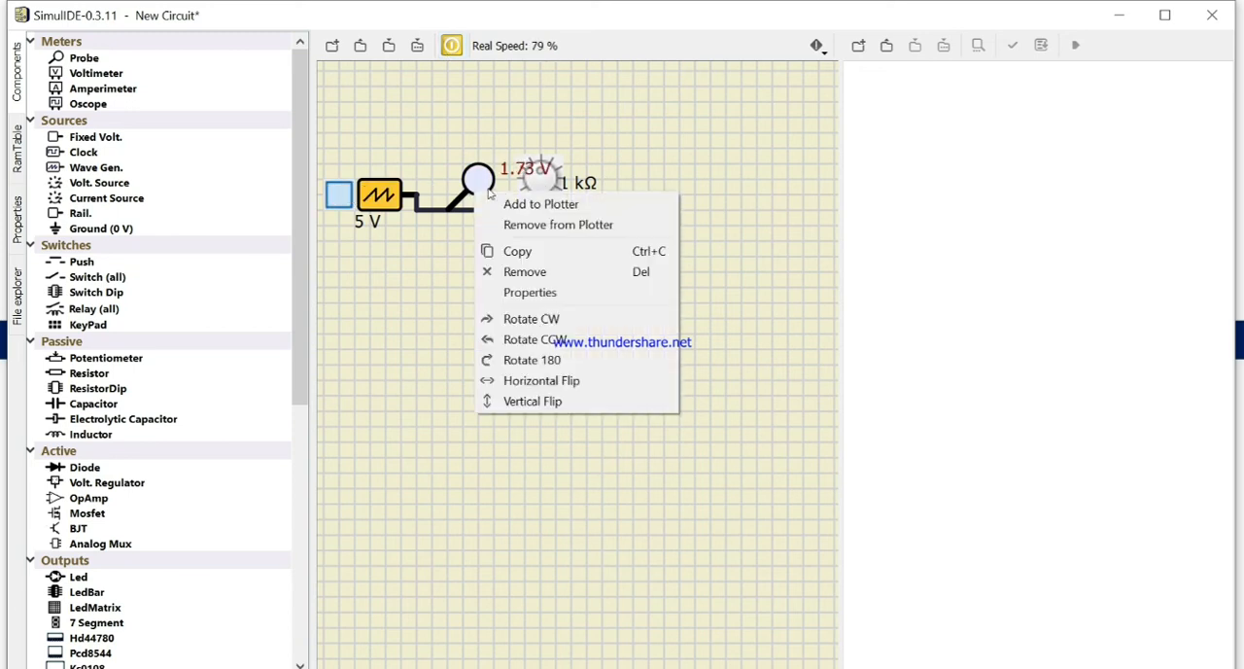
pyautogui.click(534, 204)
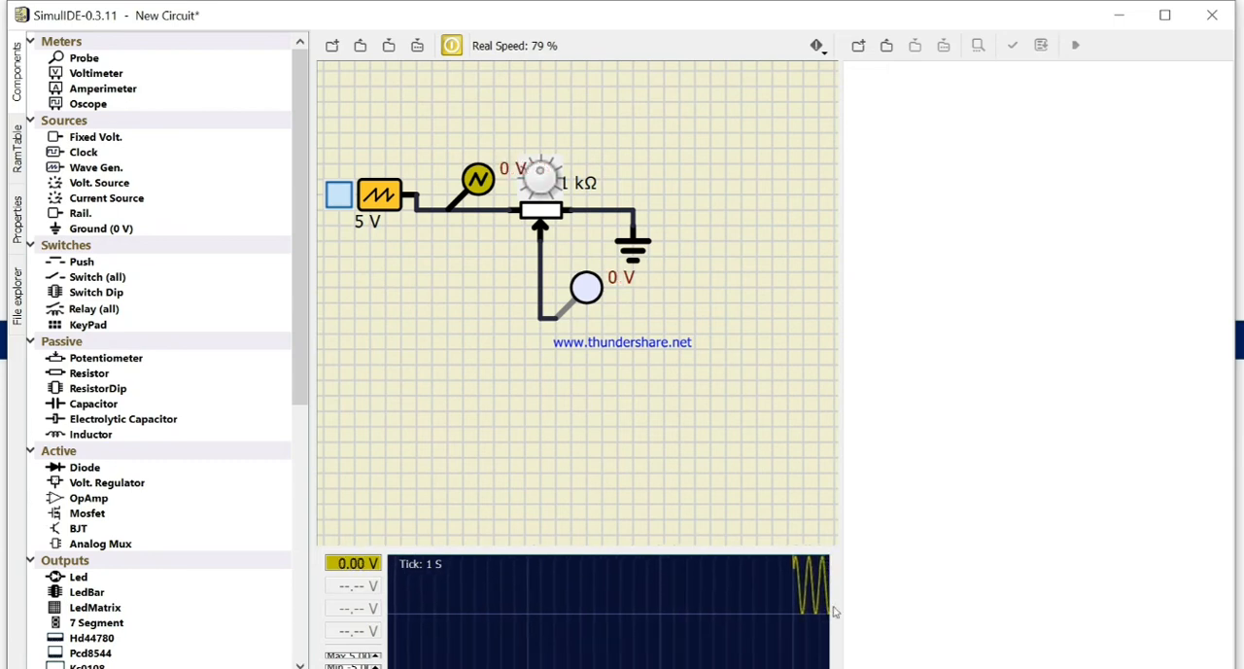
pyautogui.rightClick(589, 289)
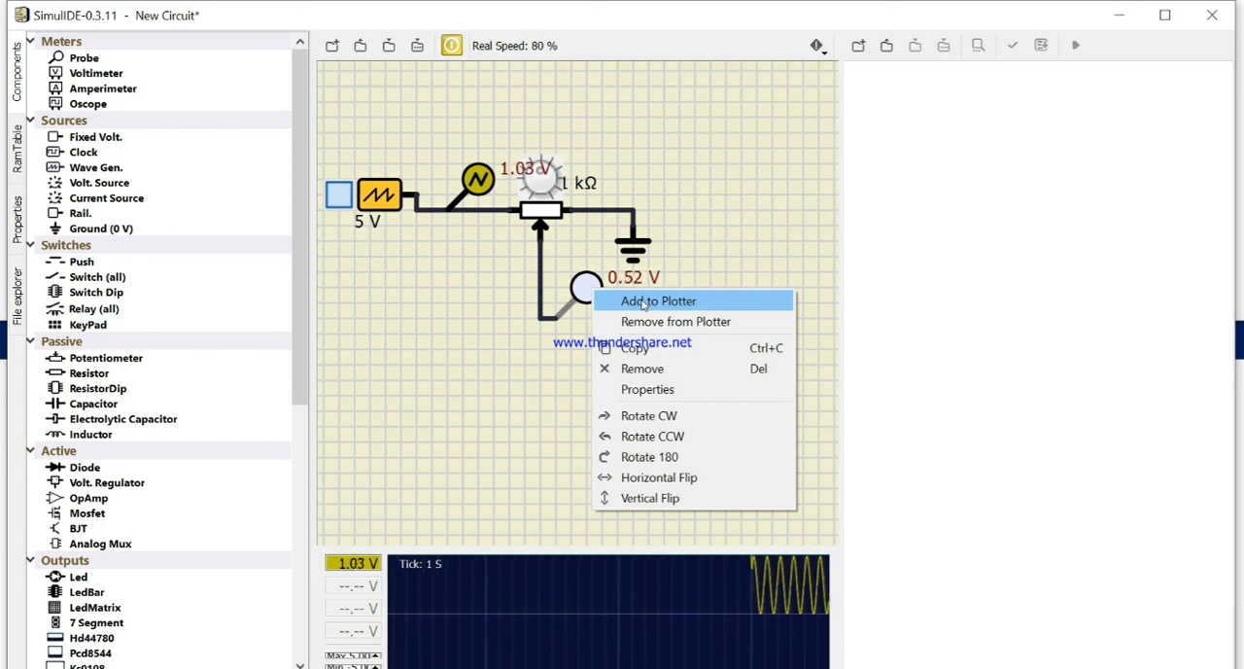
pyautogui.click(642, 305)
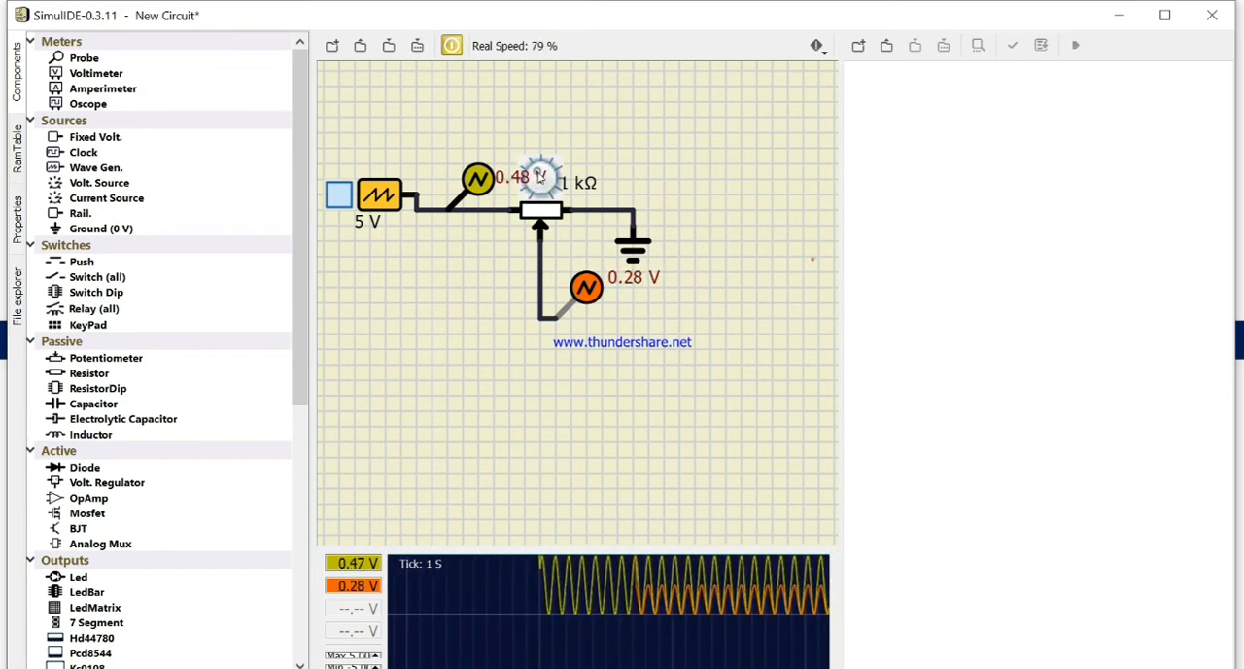
# Step: Turn the potentiometer to change the plotted wiper signal, and remove the input probe from the plotter
pyautogui.scroll(-3, 538, 177)
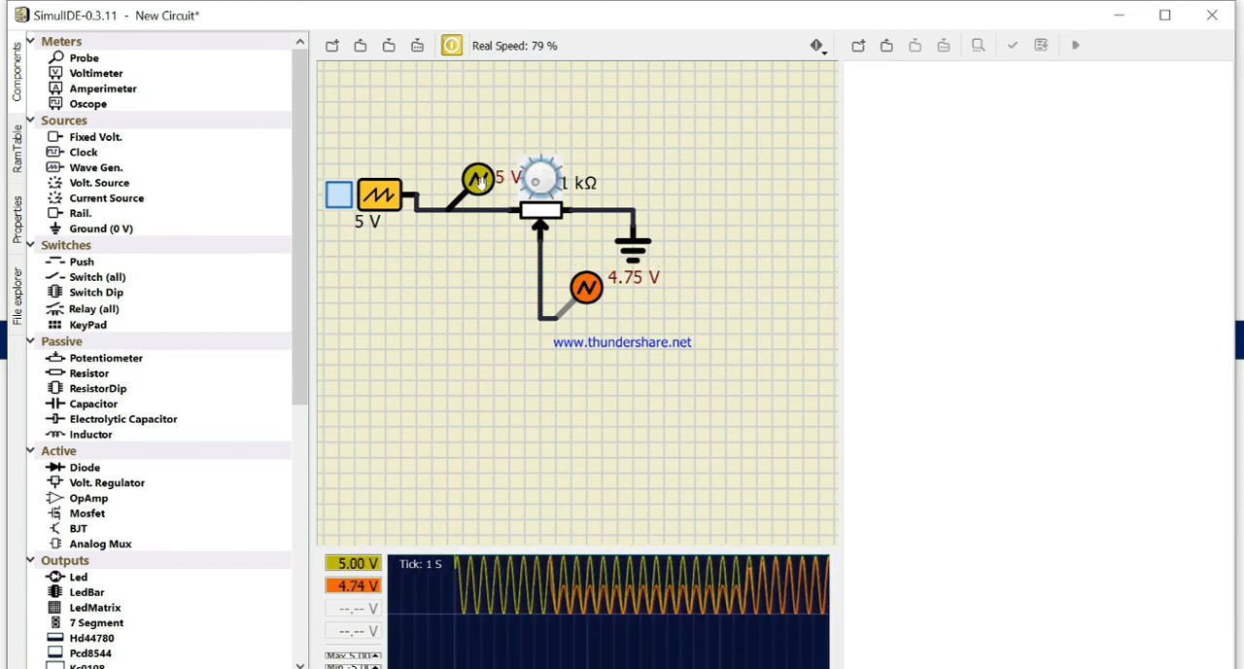
pyautogui.rightClick(479, 183)
pyautogui.click(555, 216)
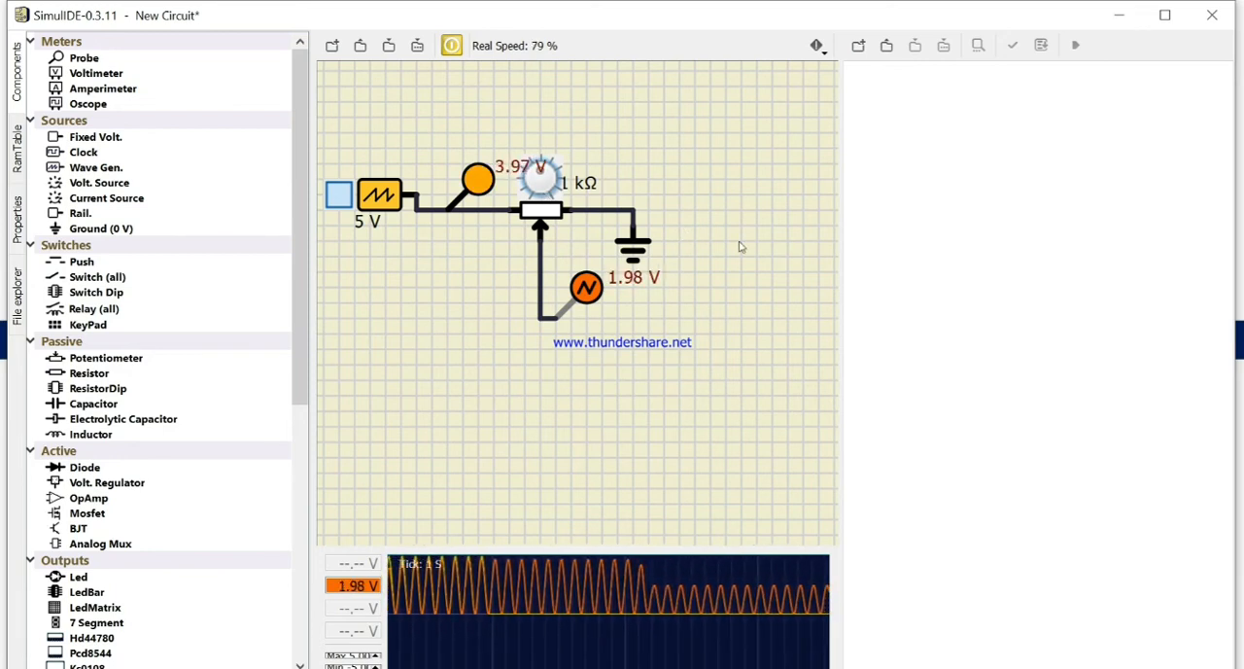
# Step: Stop the simulation and delete the entire wave generator and potentiometer circuit
pyautogui.click(452, 46)
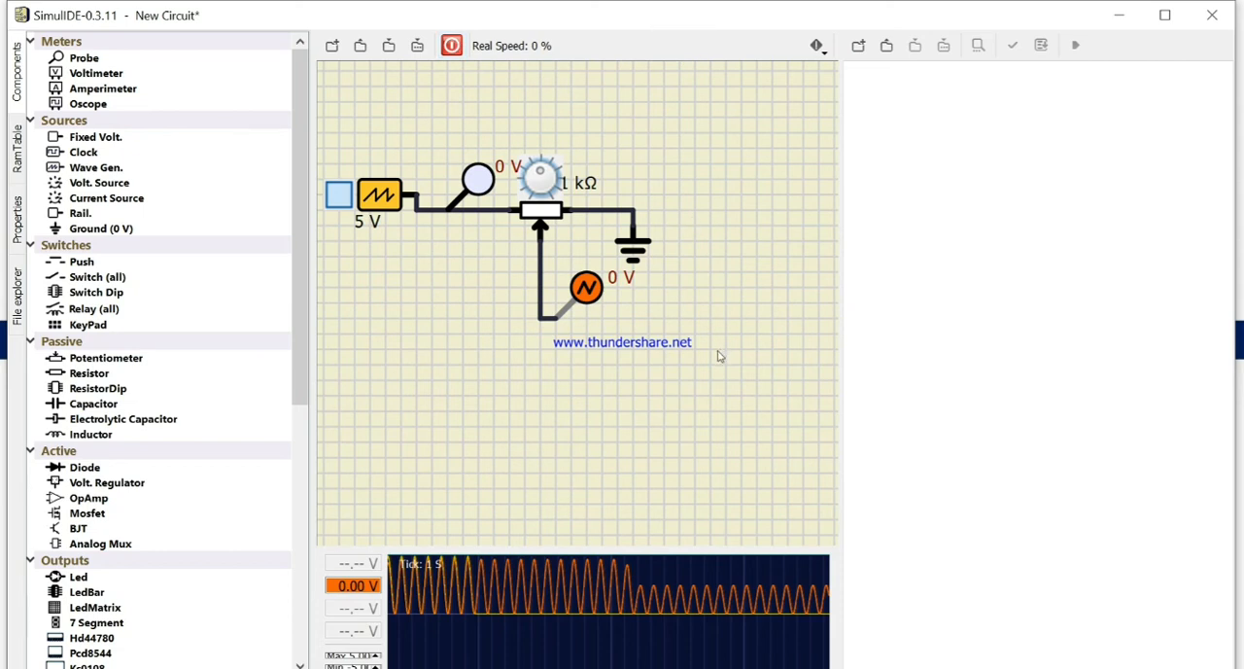
pyautogui.moveTo(327, 103); pyautogui.dragTo(792, 375)
pyautogui.press('Delete')
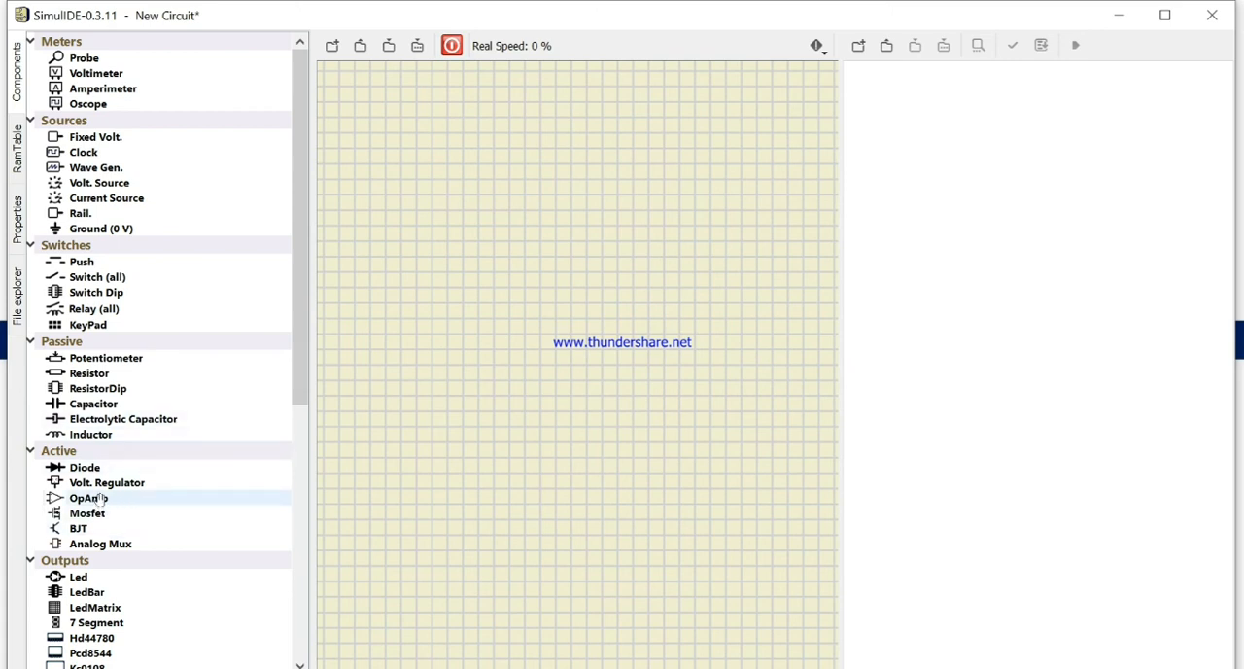
# Step: Place an op-amp and a clock source to its left, level with the op-amp's non-inverting input
pyautogui.moveTo(100, 500); pyautogui.dragTo(570, 264)
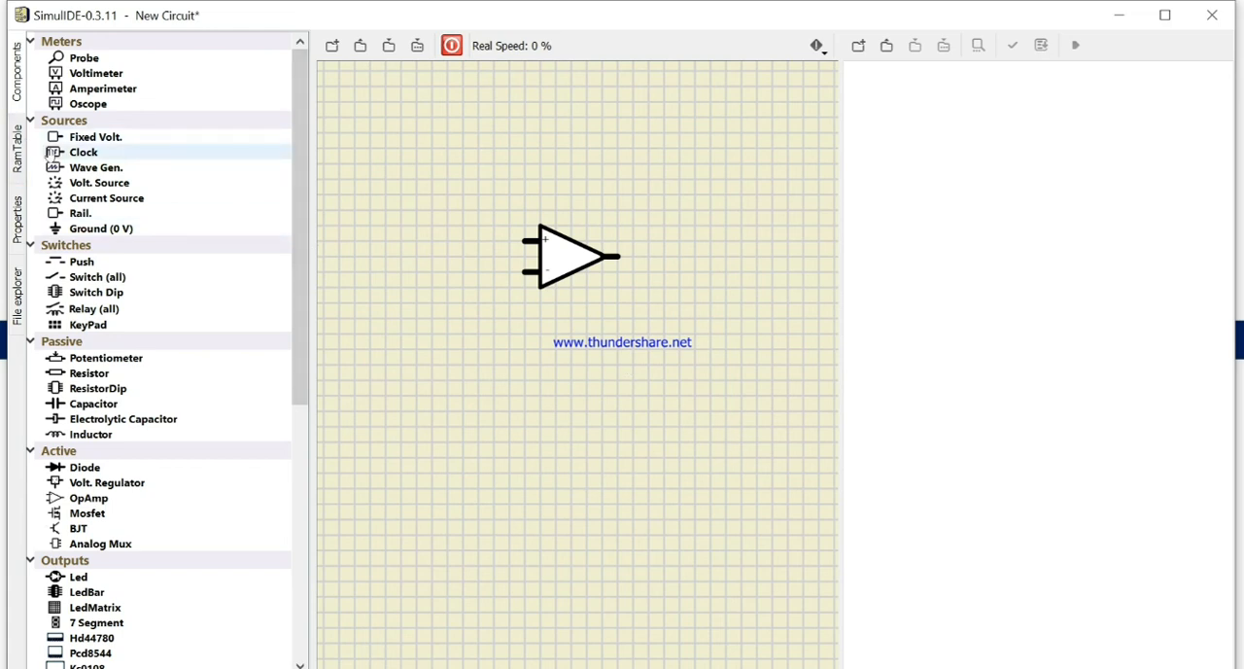
pyautogui.moveTo(49, 156); pyautogui.dragTo(374, 309)
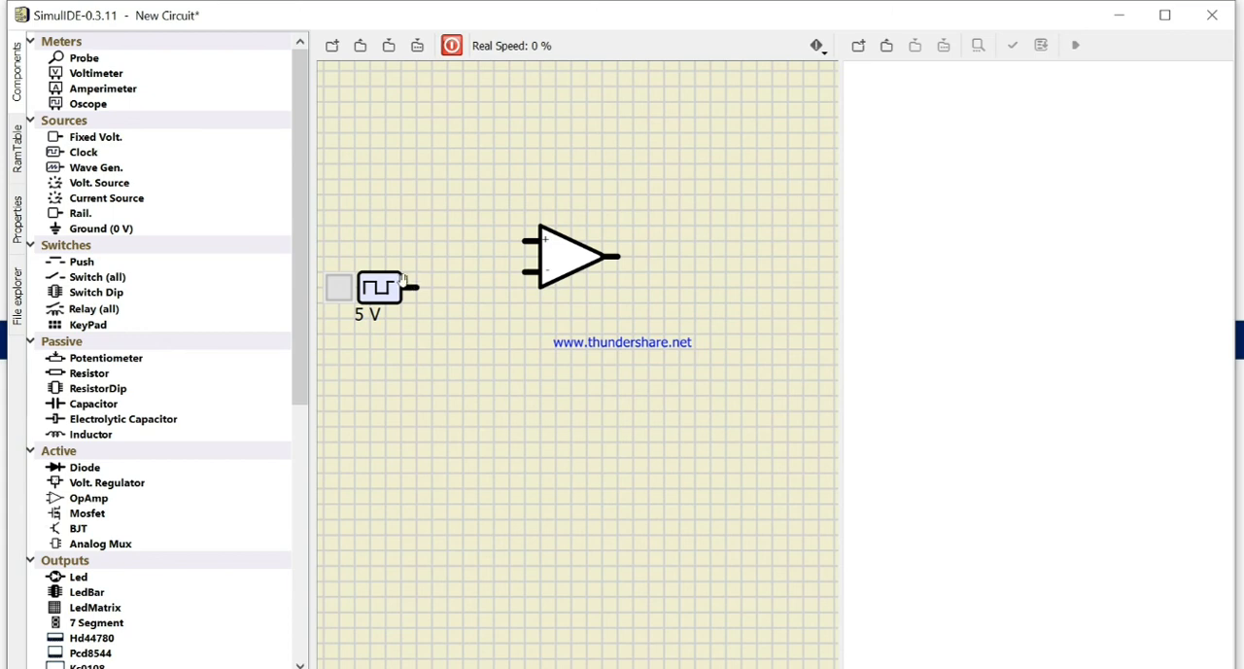
pyautogui.moveTo(401, 278); pyautogui.dragTo(403, 233)
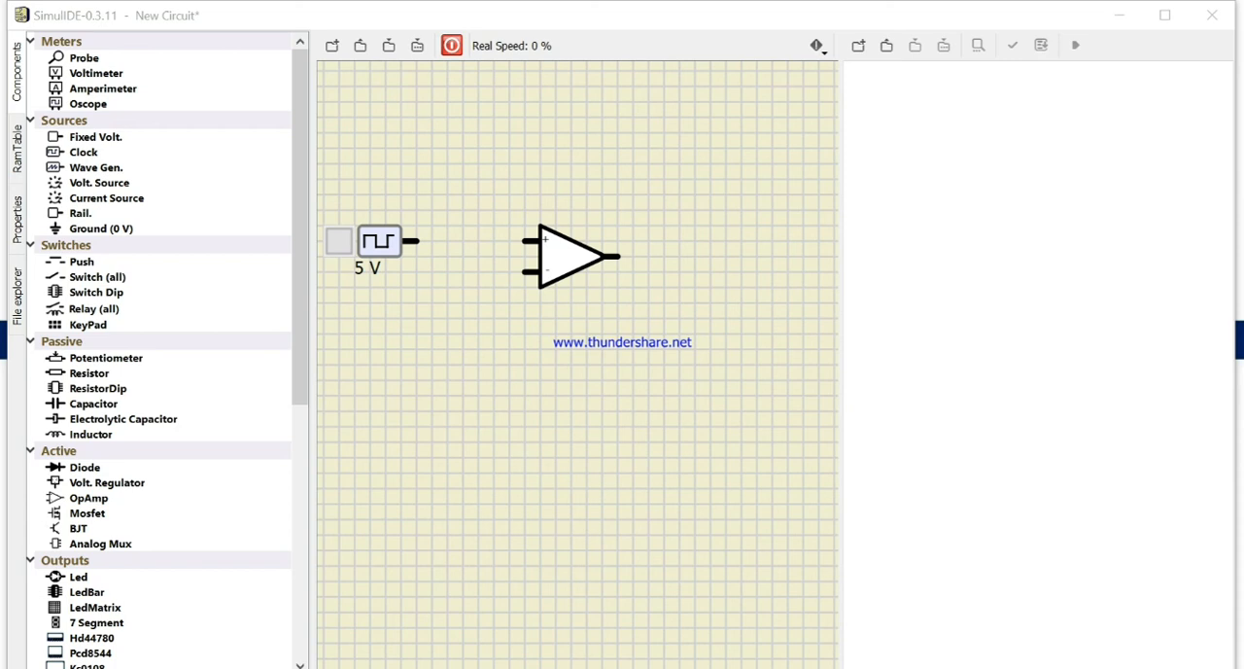
# Step: Place a resistor and a capacitor below the clock and op-amp, and a probe near the op-amp's output
pyautogui.click(1037, 577)
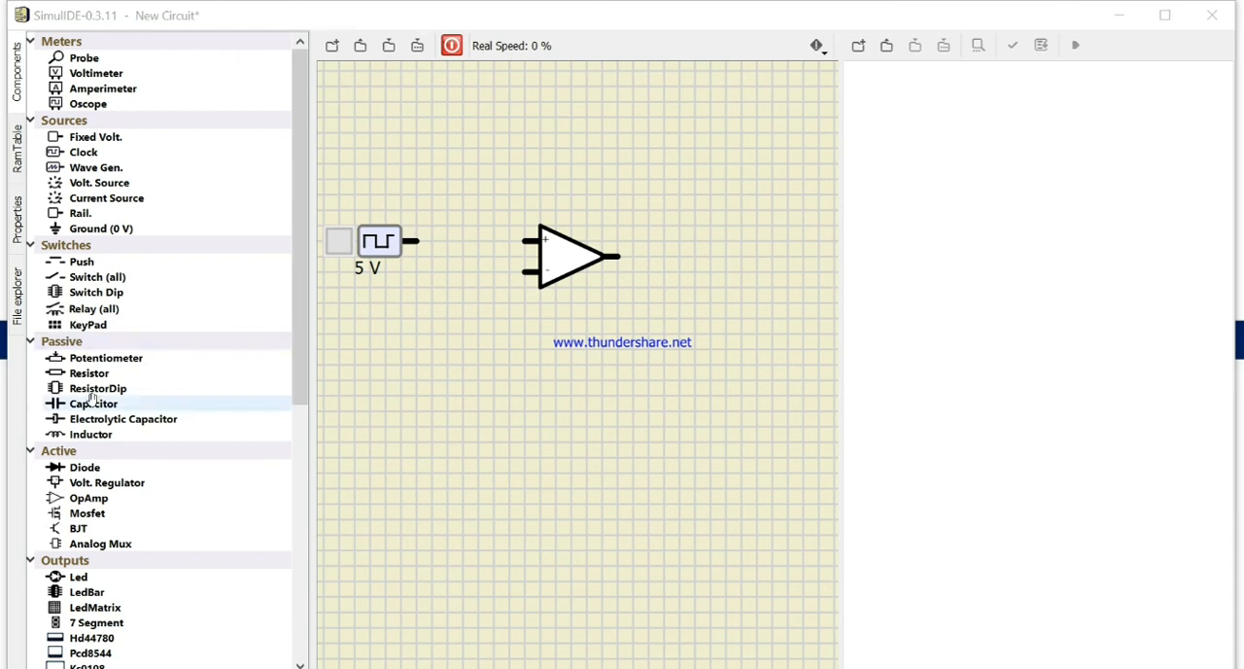
pyautogui.moveTo(89, 373); pyautogui.dragTo(500, 332)
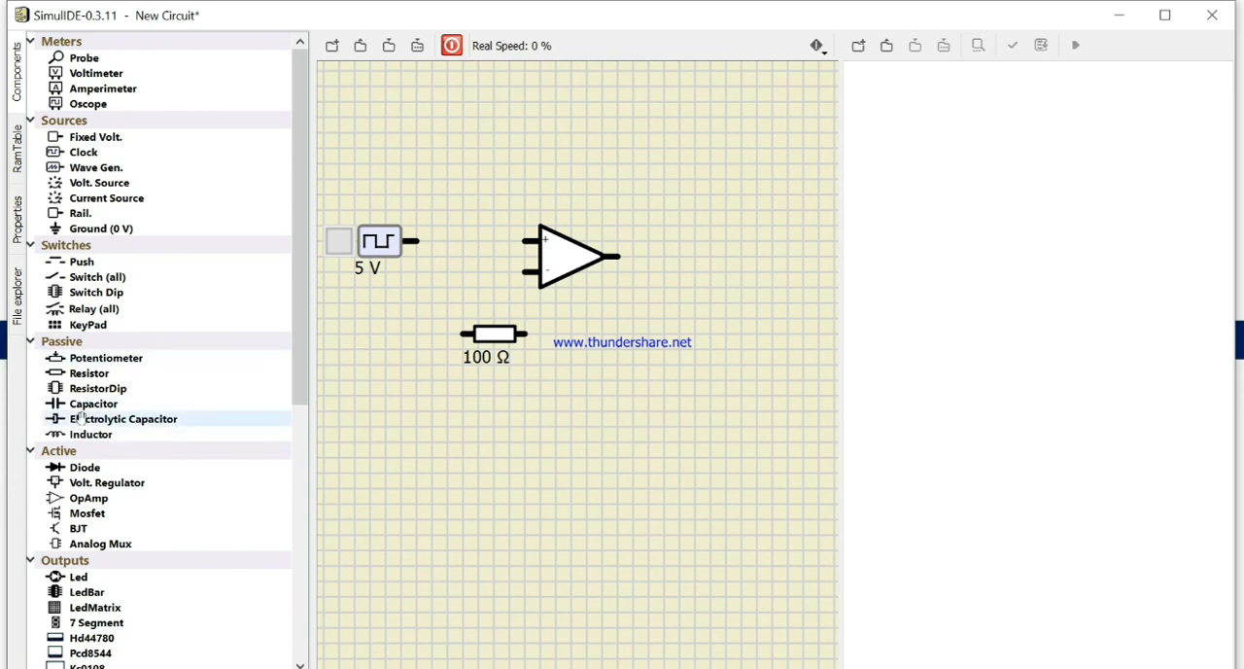
pyautogui.moveTo(83, 408); pyautogui.dragTo(468, 416)
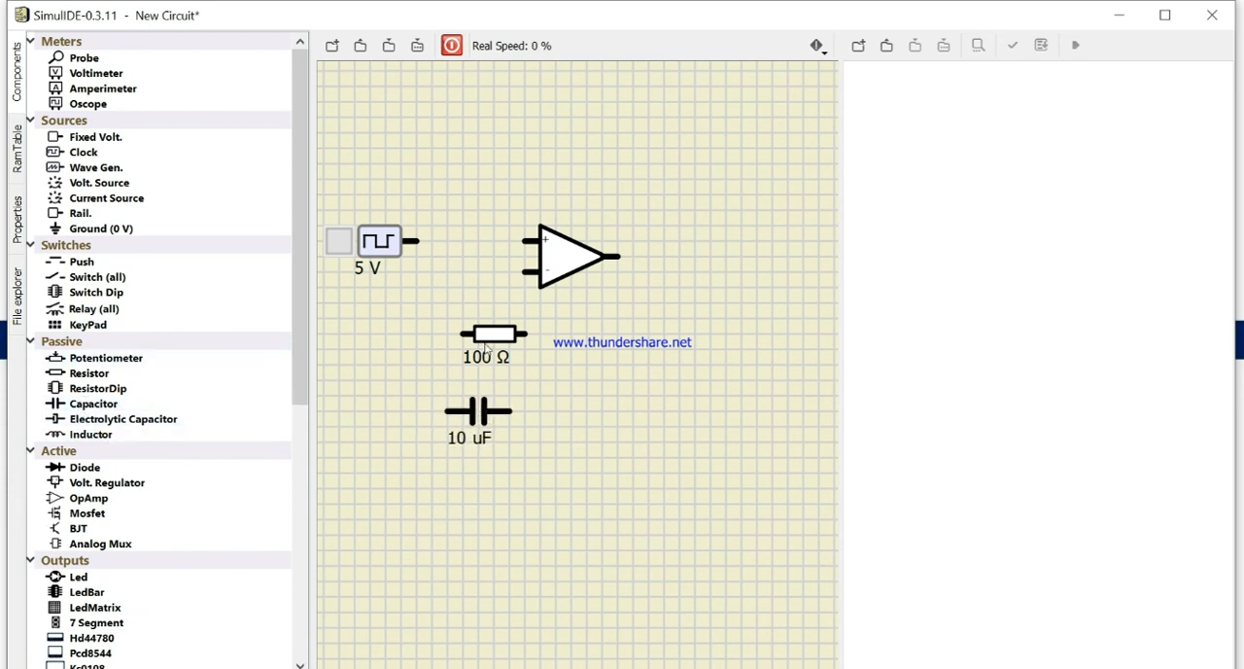
pyautogui.moveTo(484, 337); pyautogui.dragTo(485, 345)
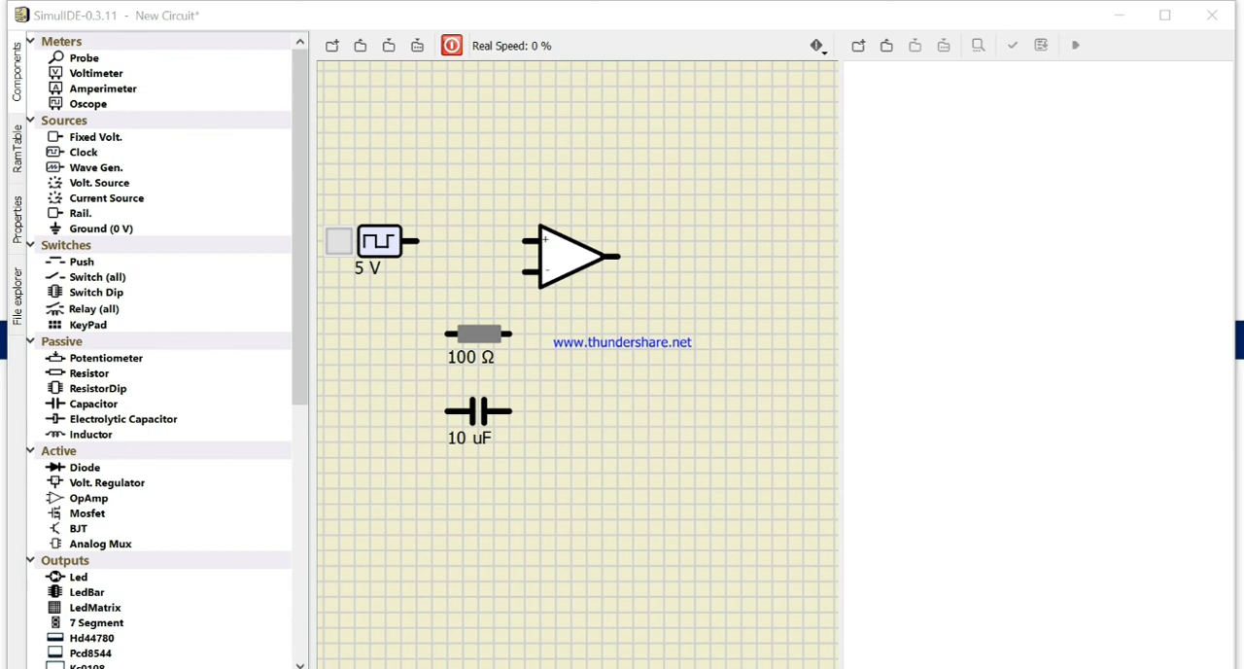
pyautogui.moveTo(84, 57); pyautogui.dragTo(697, 209)
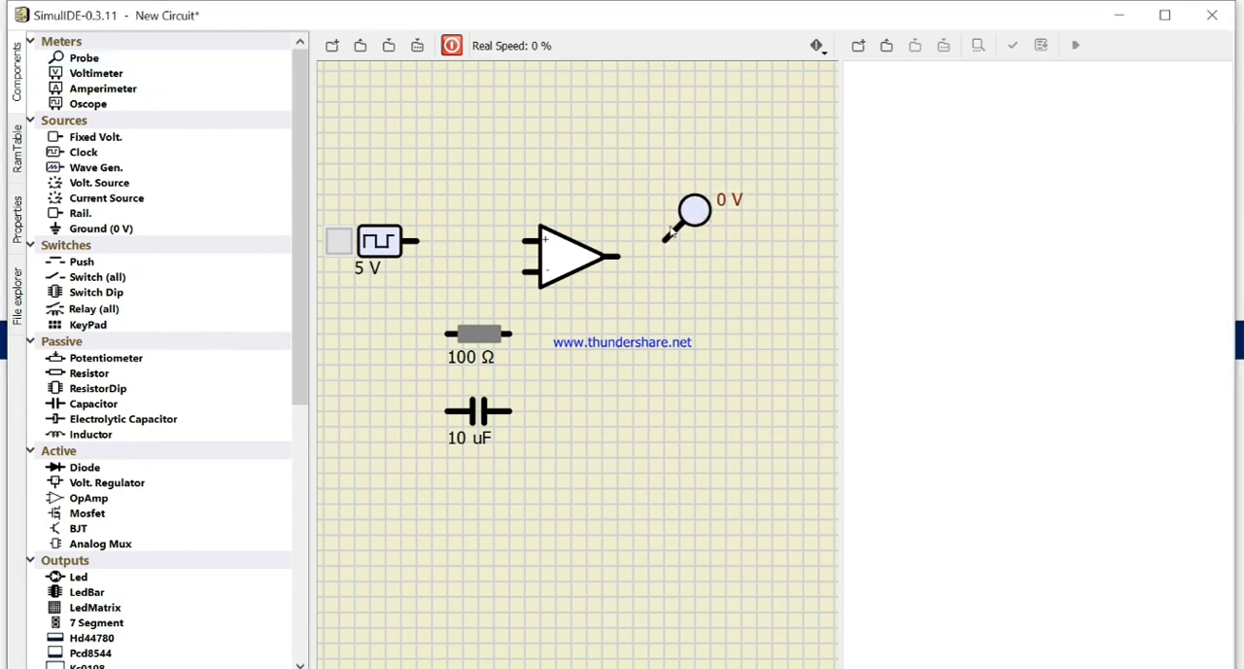
# Step: Wire the op-amp's inverting input to its output as a feedback loop, and connect the probe to the output wire
pyautogui.click(524, 269)
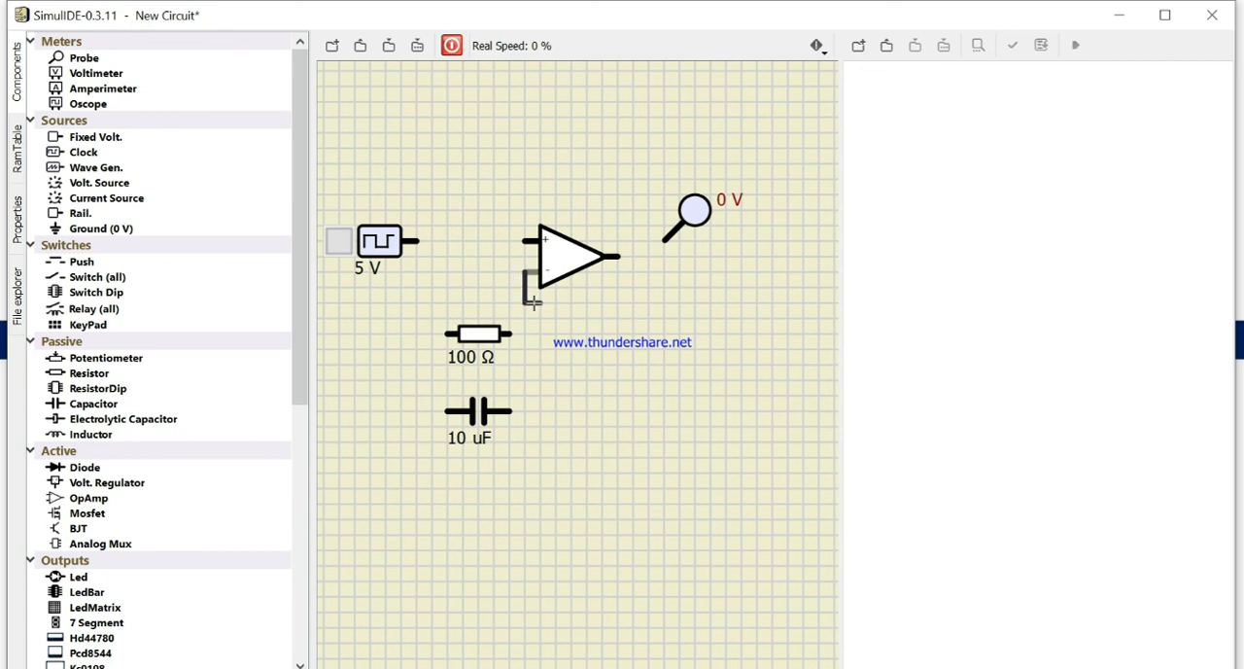
pyautogui.click(552, 348)
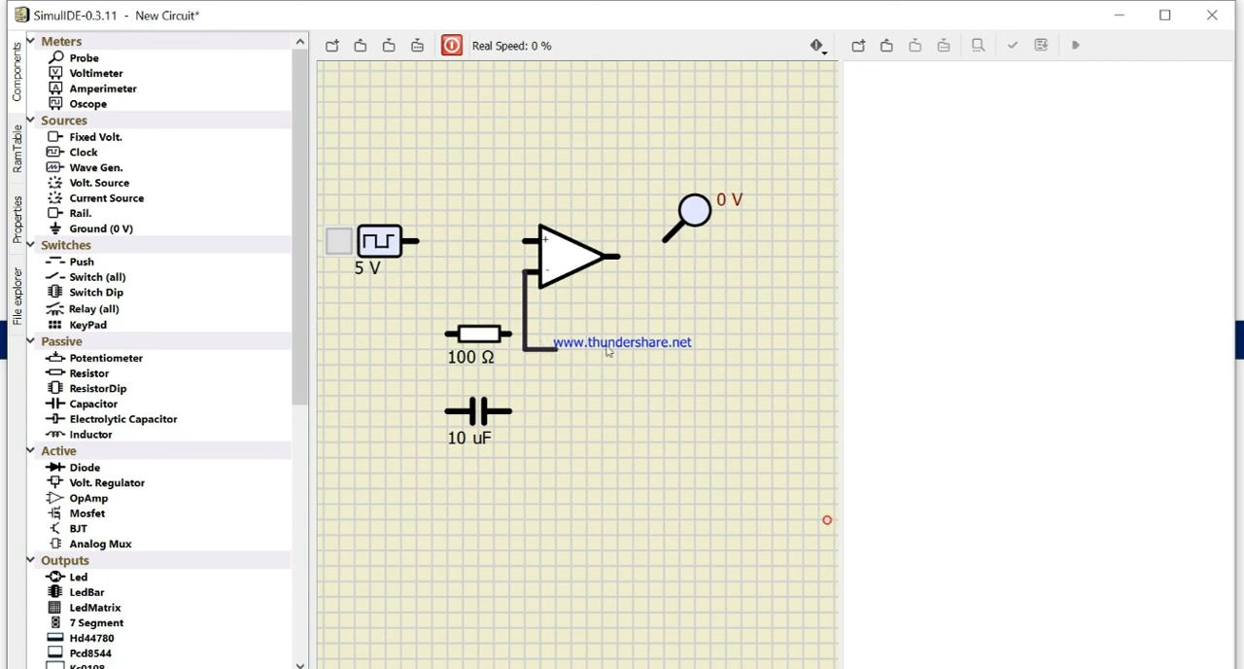
pyautogui.click(680, 255)
pyautogui.click(618, 257)
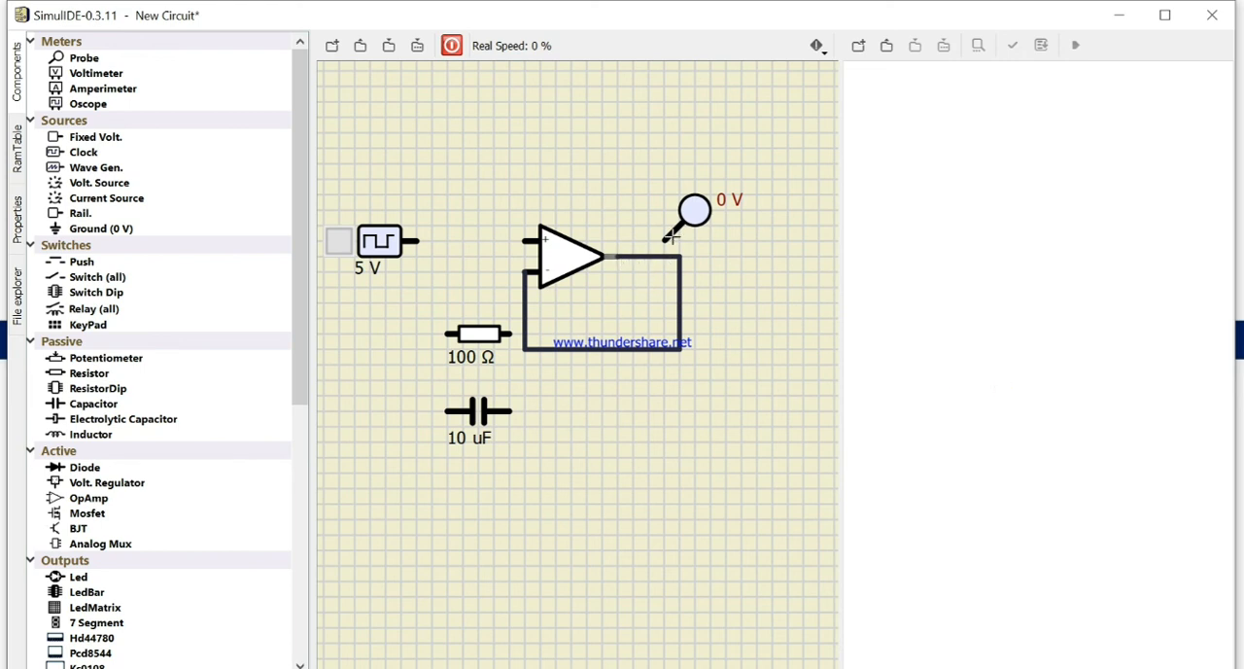
pyautogui.click(667, 237)
pyautogui.click(648, 256)
# Step: Move the clock up and wire it through the 100 Ω resistor to the op-amp's non-inverting input
pyautogui.click(417, 240)
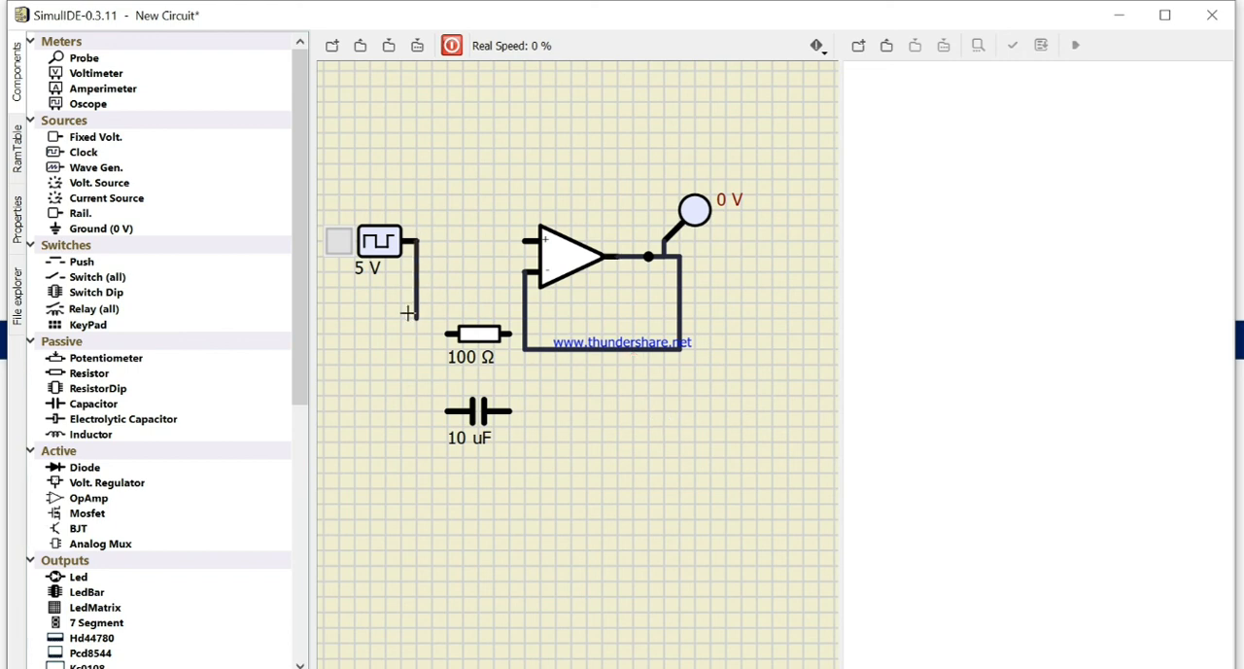
pyautogui.rightClick(399, 309)
pyautogui.click(431, 258)
pyautogui.moveTo(465, 337); pyautogui.dragTo(470, 244)
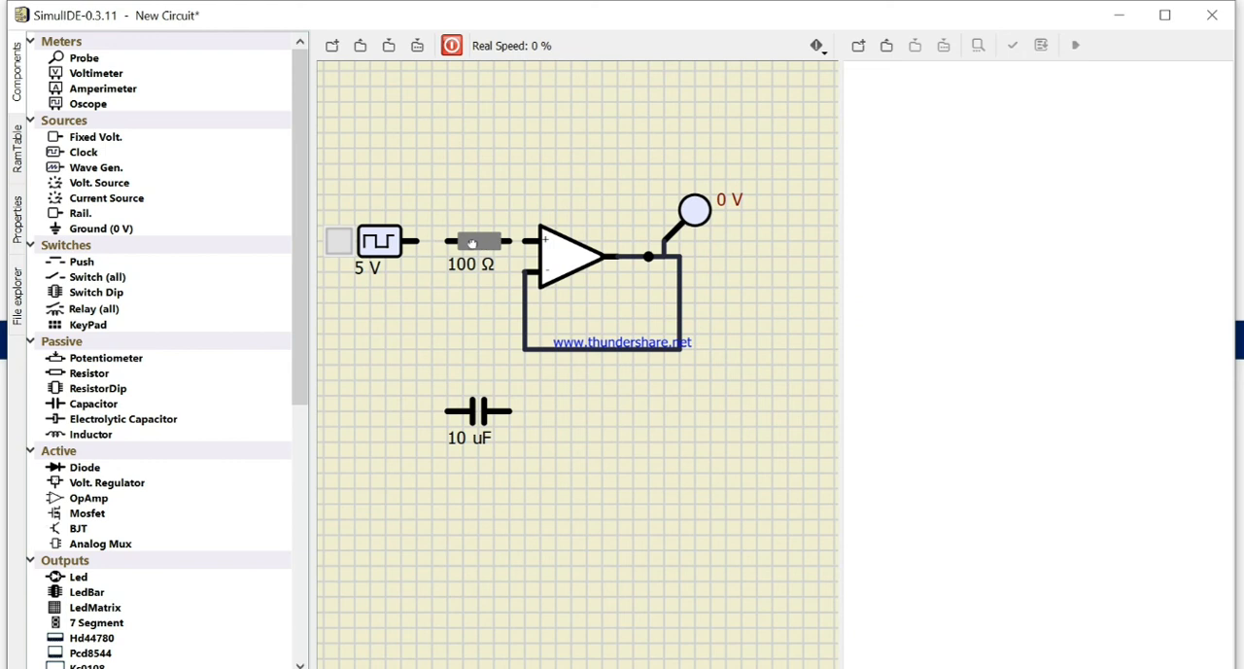
pyautogui.click(558, 258)
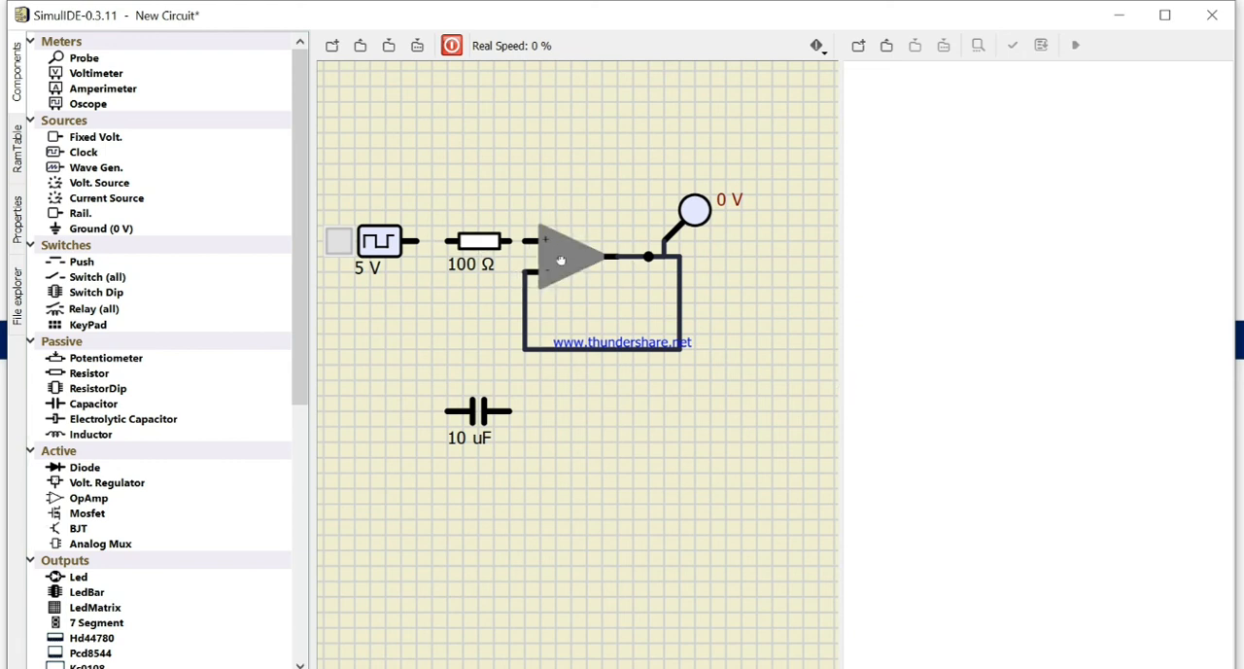
pyautogui.click(503, 285)
pyautogui.moveTo(380, 255); pyautogui.dragTo(533, 240)
pyautogui.click(422, 211)
pyautogui.click(487, 302)
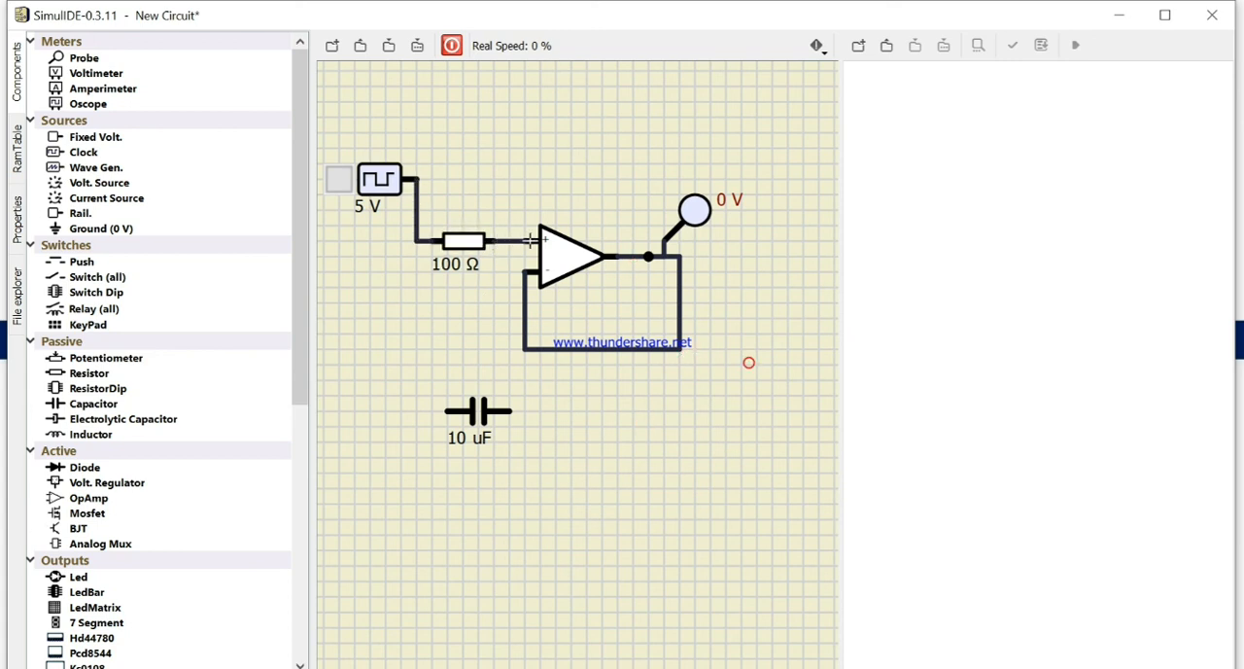
# Step: Rotate the 10 uF capacitor clockwise so that it stands vertically
pyautogui.rightClick(482, 416)
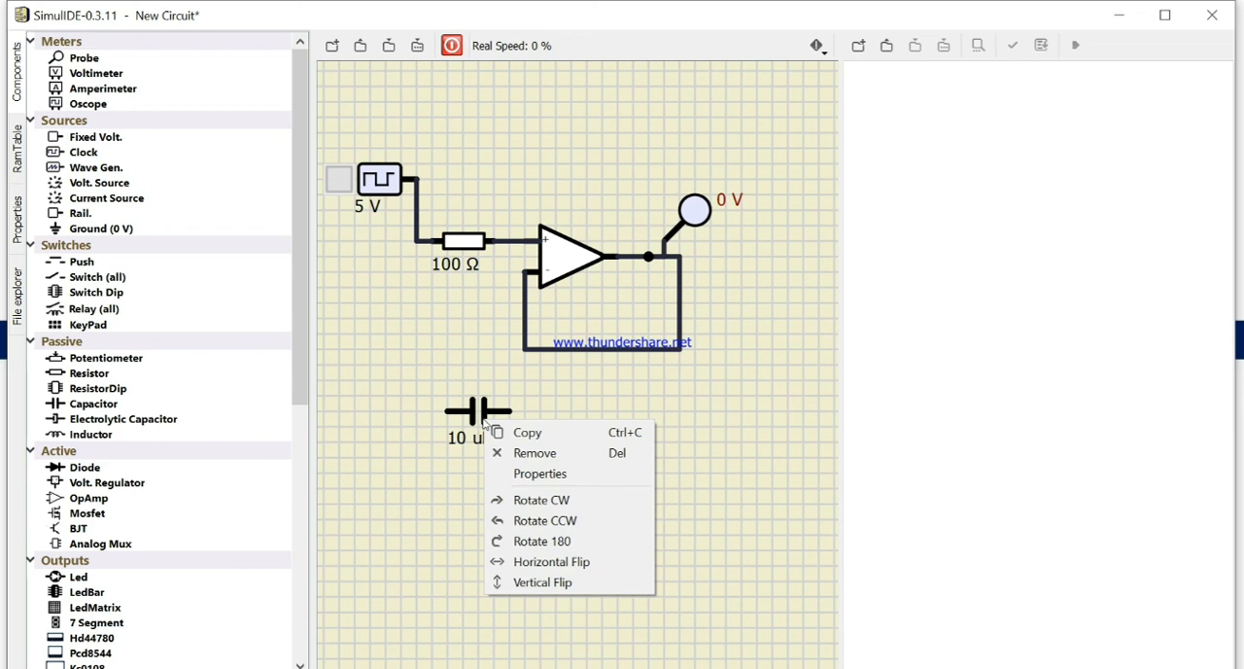
pyautogui.click(556, 502)
pyautogui.moveTo(477, 381); pyautogui.dragTo(503, 241)
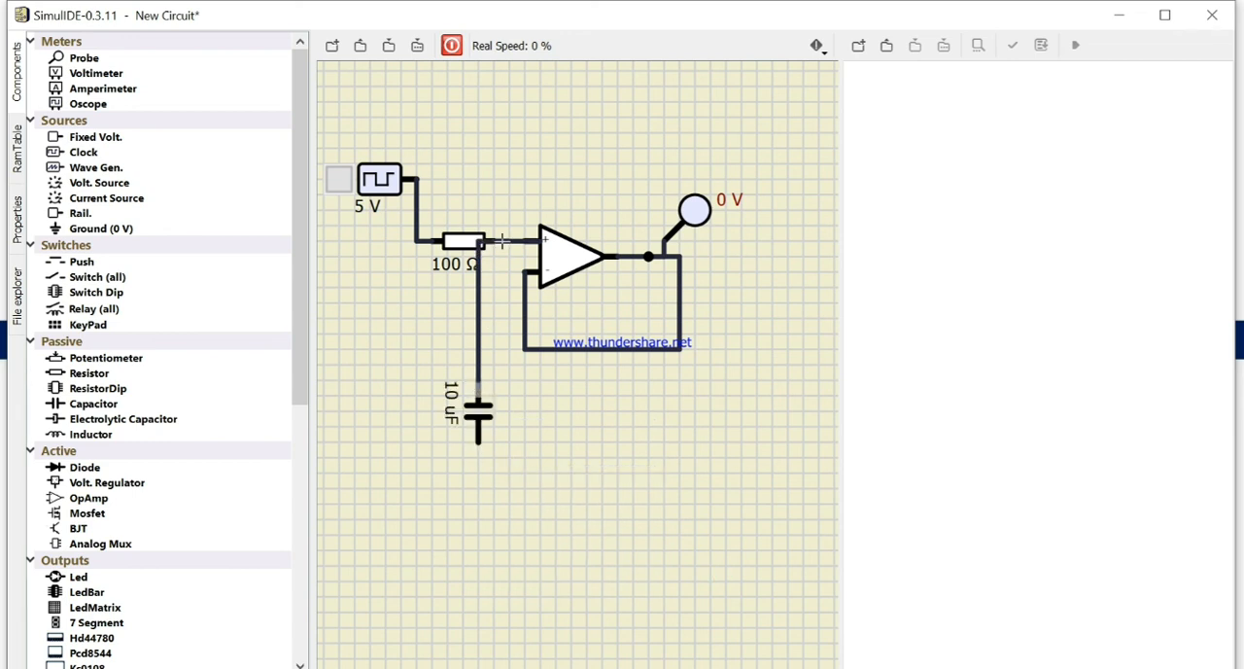
pyautogui.rightClick(511, 253)
pyautogui.click(479, 383)
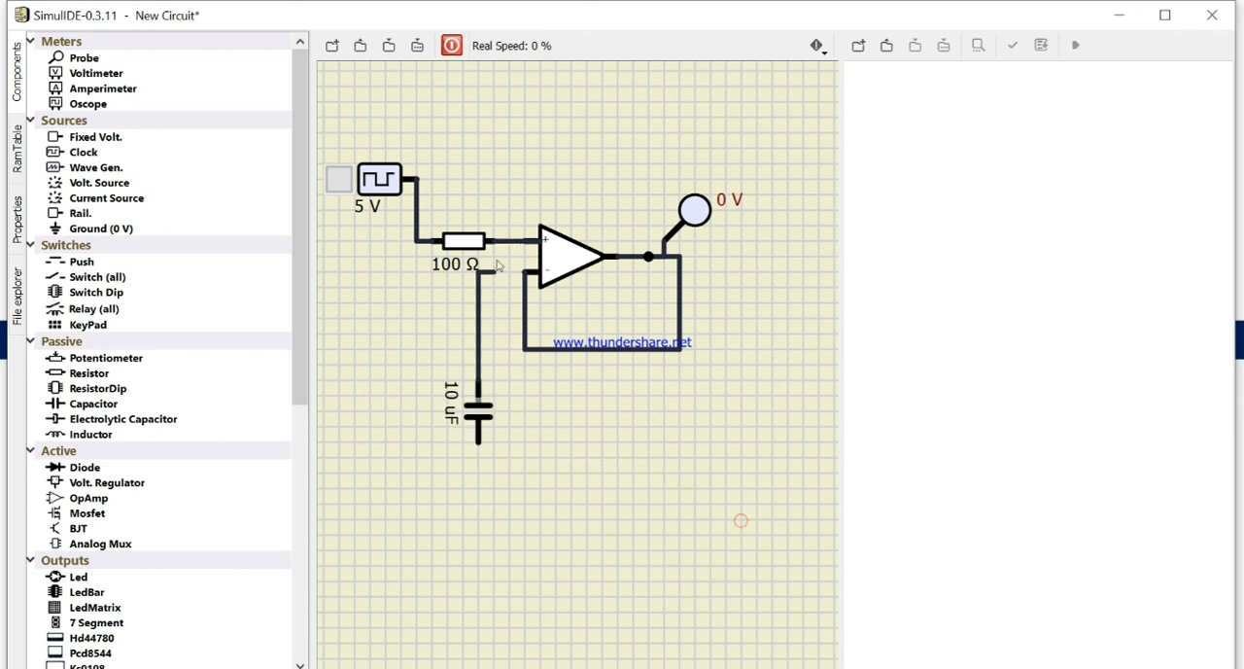
pyautogui.click(512, 258)
pyautogui.rightClick(499, 274)
pyautogui.click(477, 382)
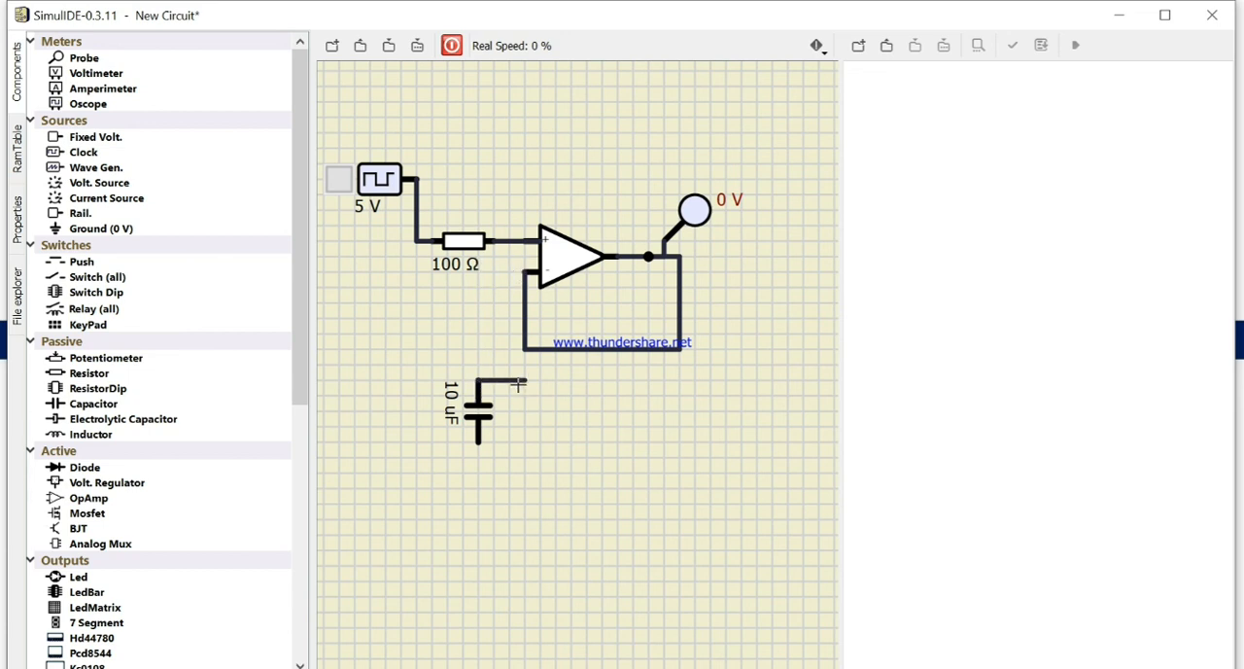
pyautogui.rightClick(506, 387)
# Step: Move the capacitor below the wire between resistor and op-amp, and connect its upper terminal to that wire
pyautogui.moveTo(413, 335); pyautogui.dragTo(483, 434)
pyautogui.click(602, 455)
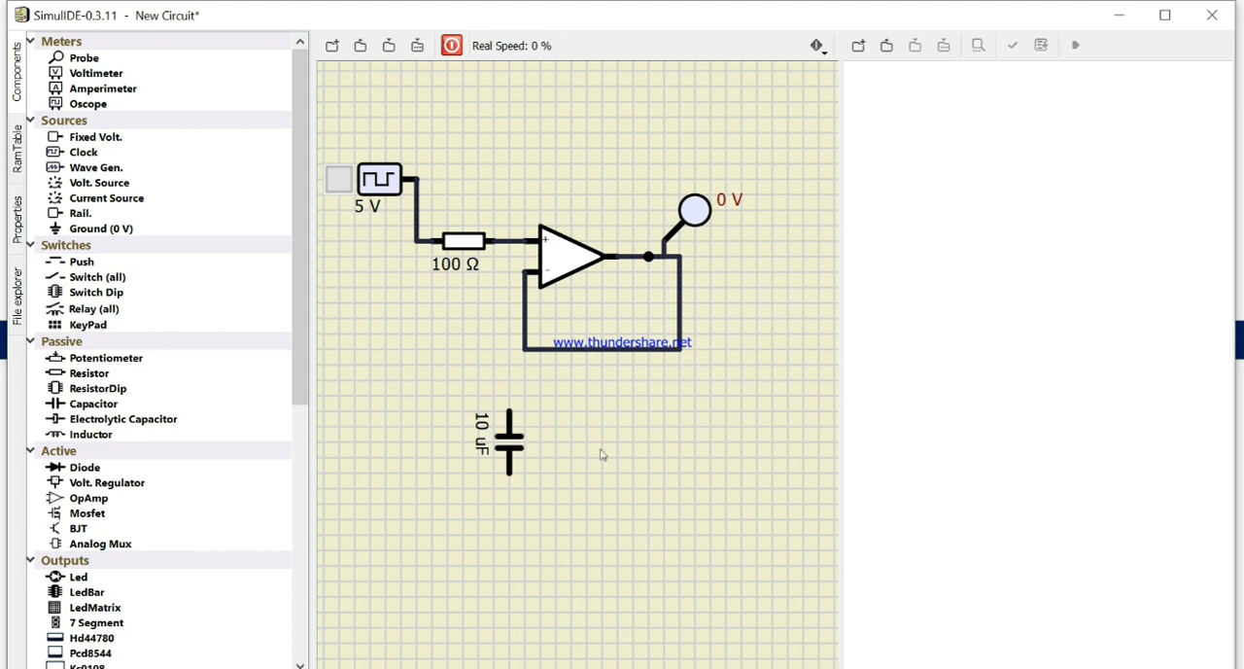
pyautogui.click(509, 407)
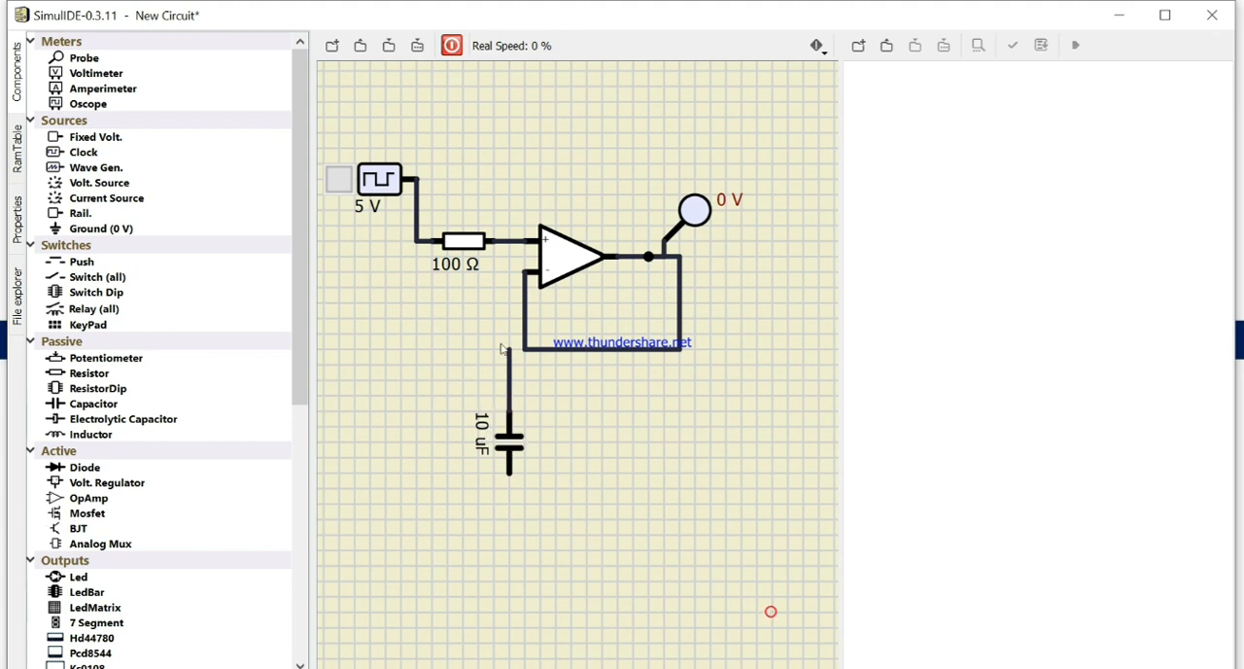
pyautogui.click(508, 242)
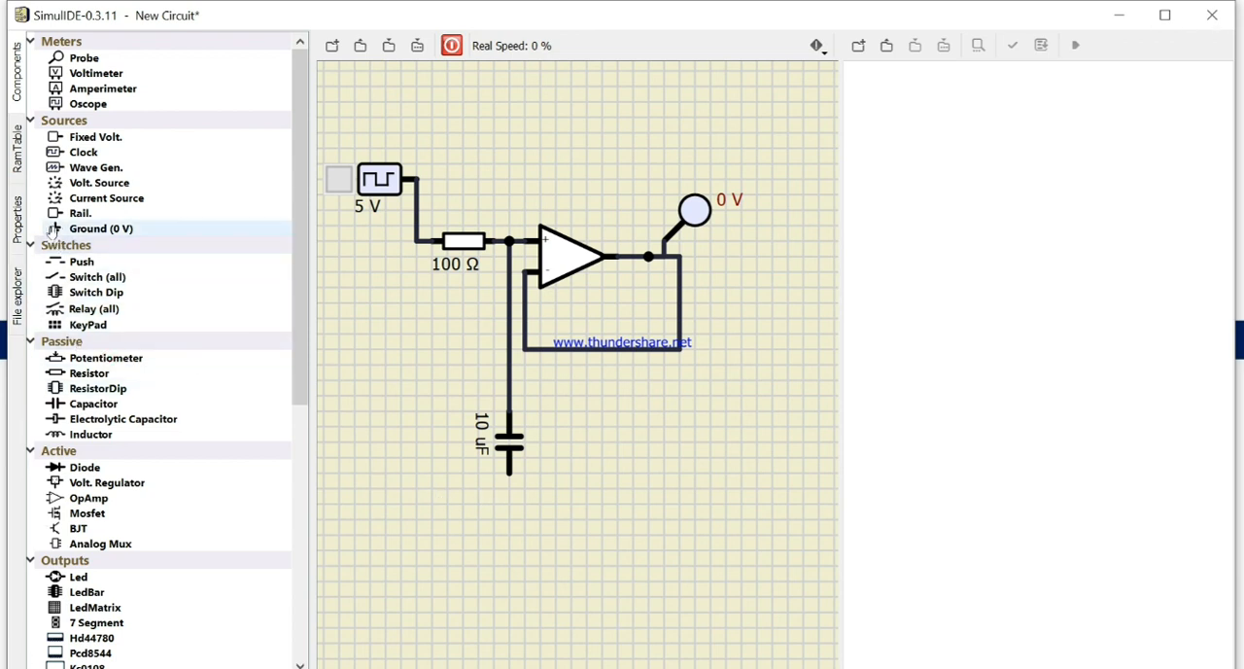
# Step: Attach a 0 V ground to the capacitor's lower terminal
pyautogui.moveTo(97, 228); pyautogui.dragTo(513, 517)
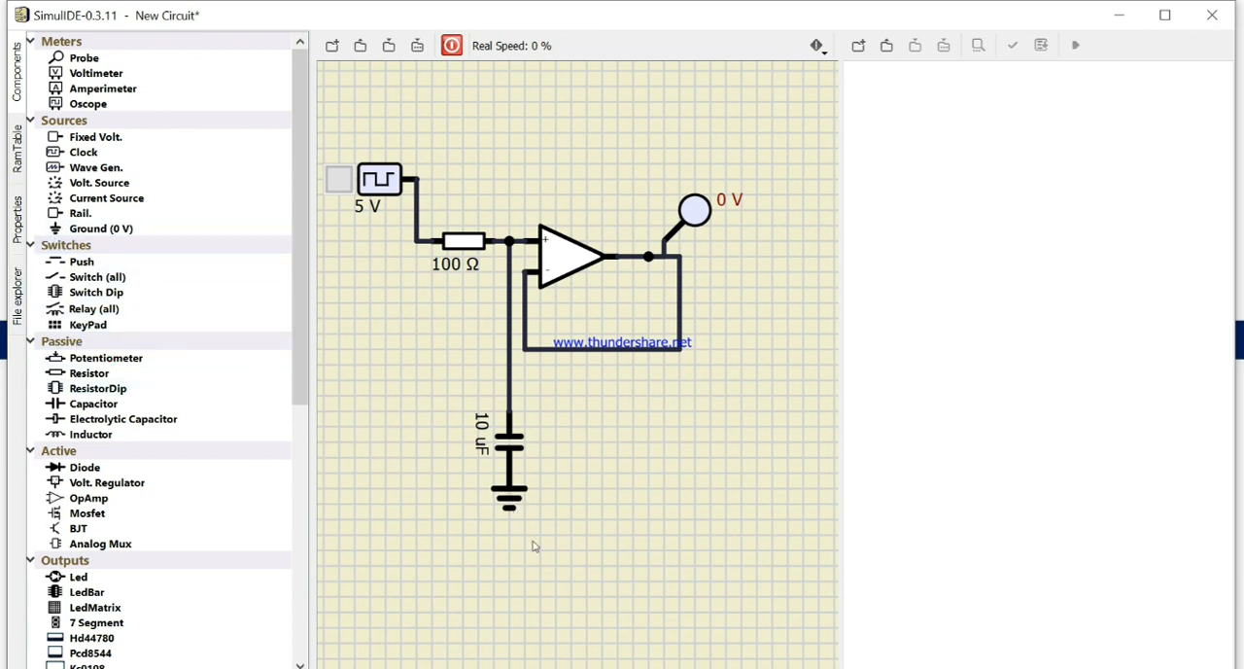
pyautogui.click(509, 511)
pyautogui.click(577, 545)
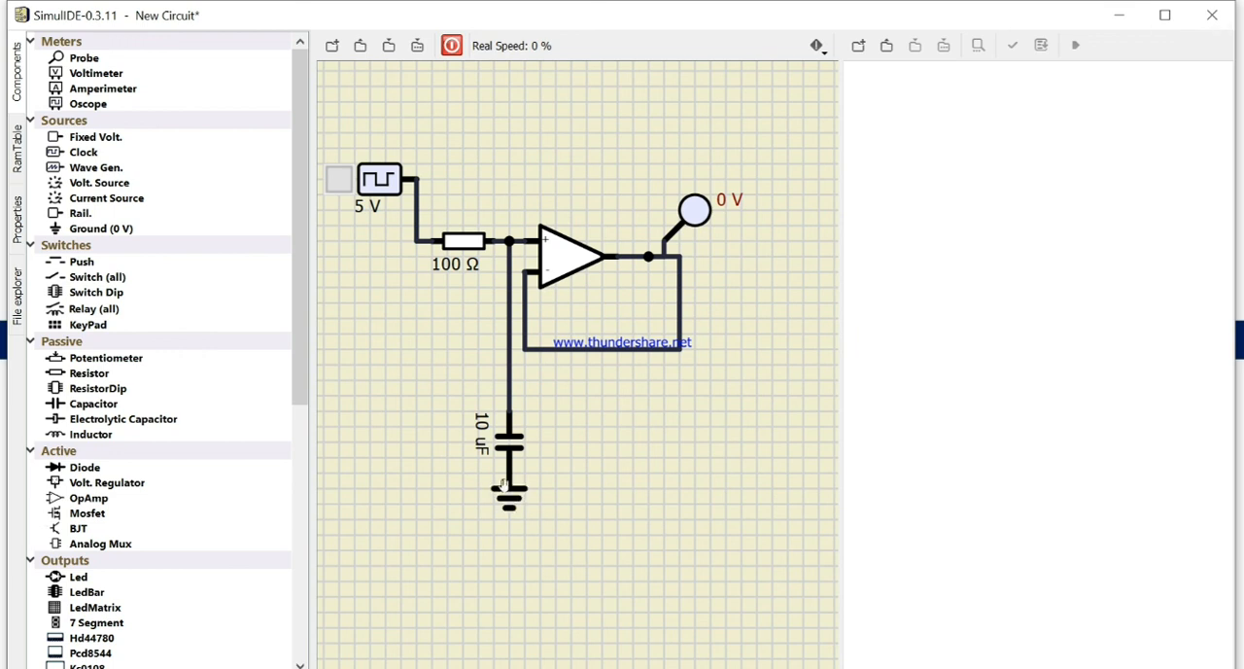
# Step: Set the resistor's resistance to 4700 Ω
pyautogui.click(453, 243)
pyautogui.click(18, 226)
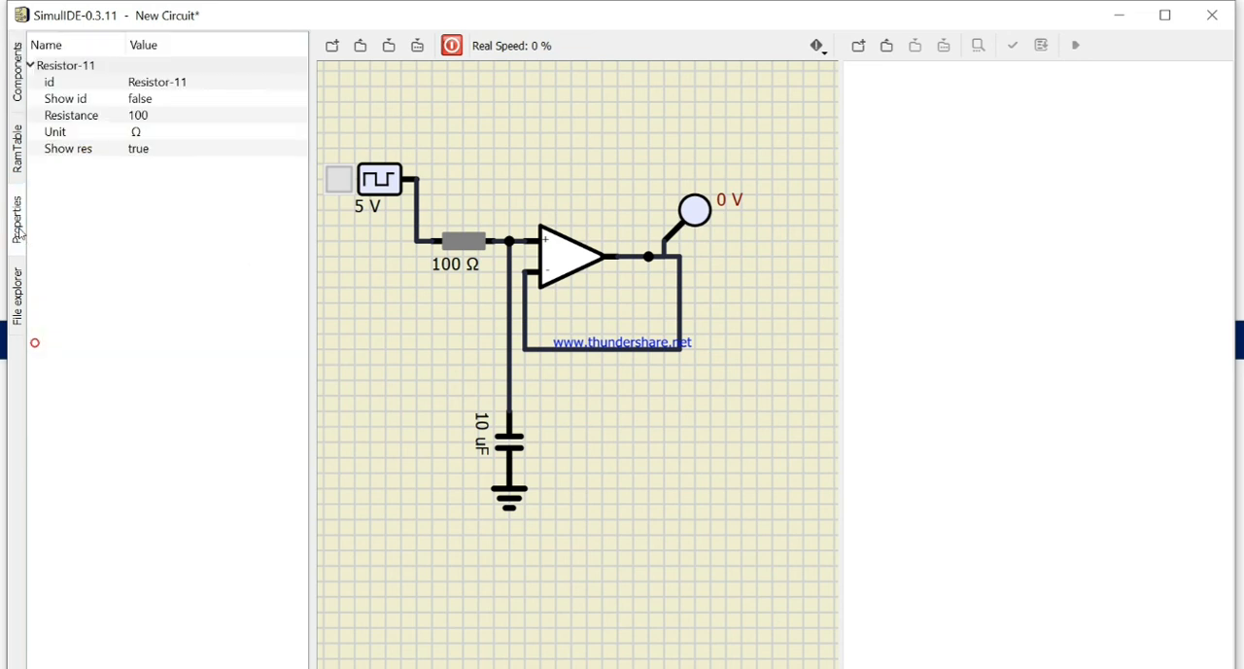
pyautogui.click(467, 260)
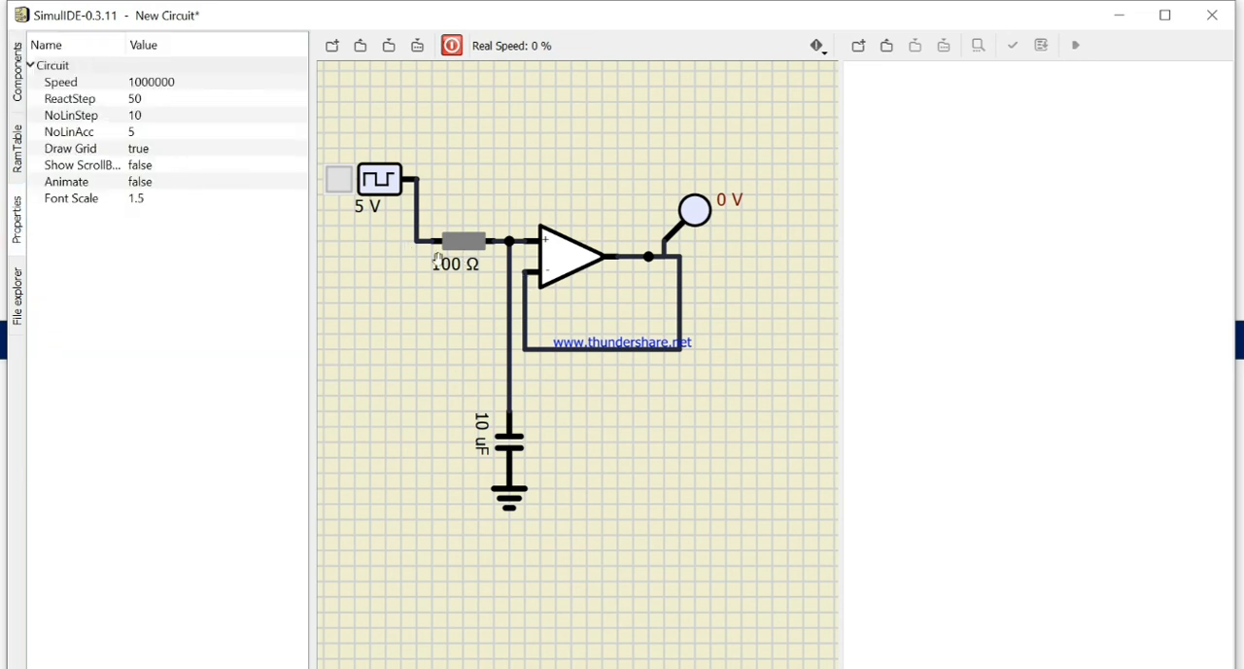
pyautogui.click(457, 243)
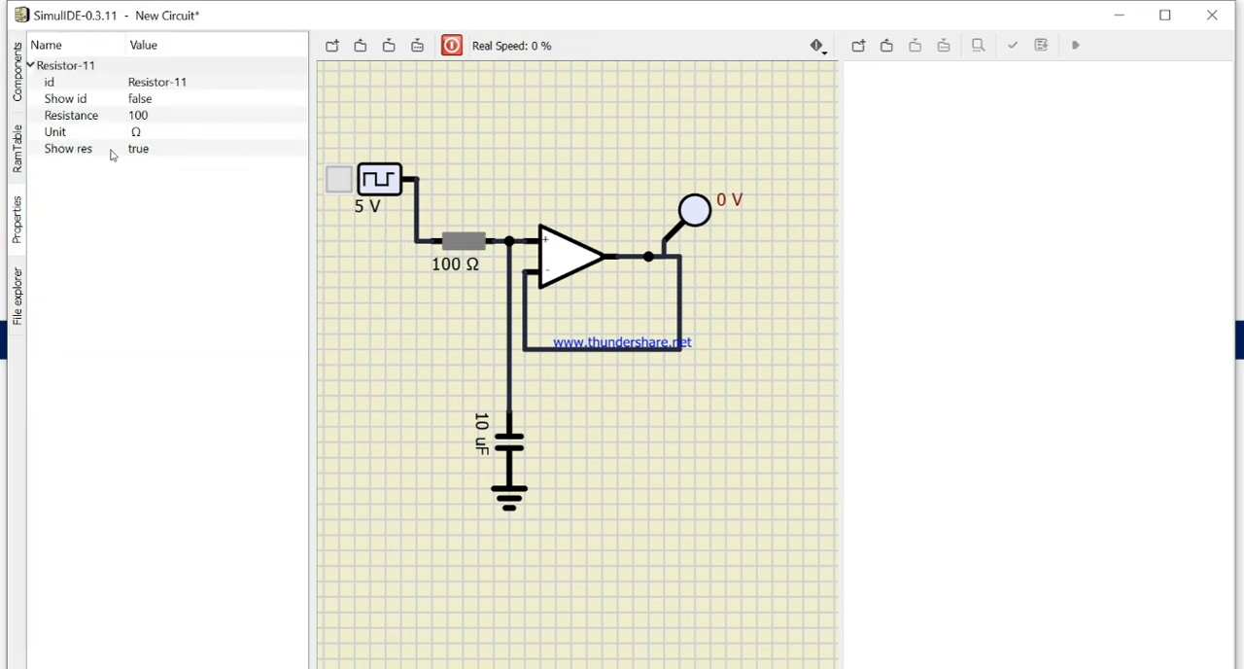
pyautogui.doubleClick(162, 120)
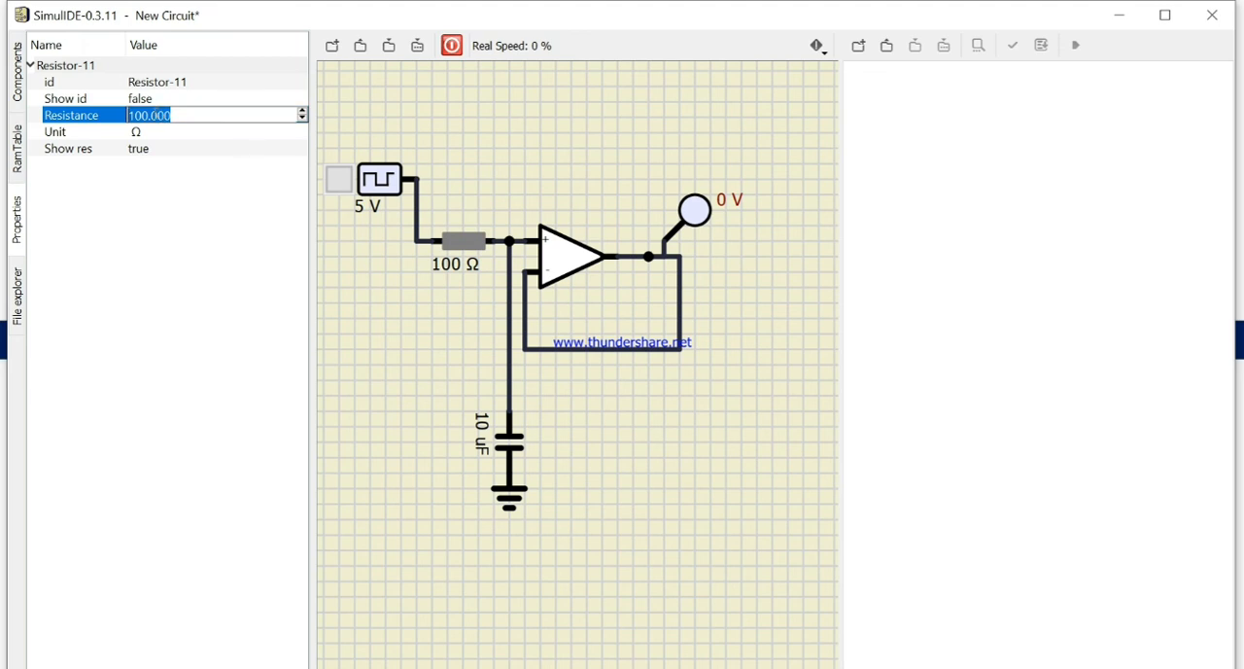
pyautogui.write('4')
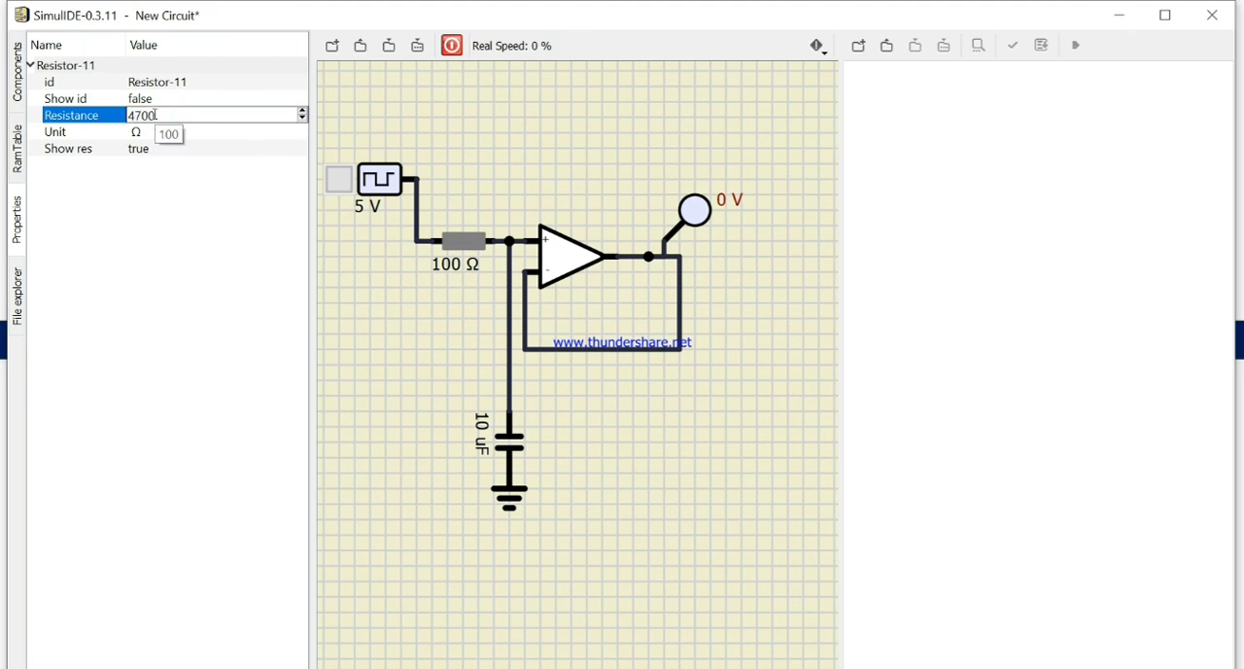
pyautogui.write('700')
pyautogui.click(379, 408)
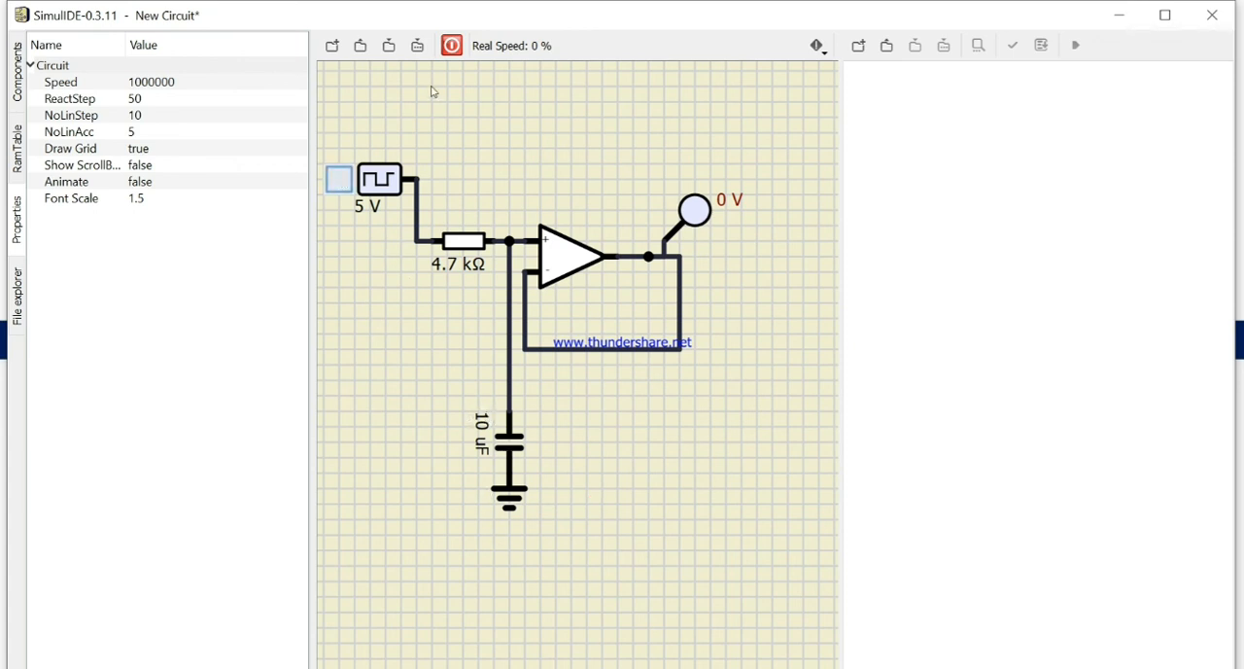
# Step: Place a second probe on the clock's output wire and start the simulation
pyautogui.click(17, 70)
pyautogui.moveTo(84, 57); pyautogui.dragTo(449, 183)
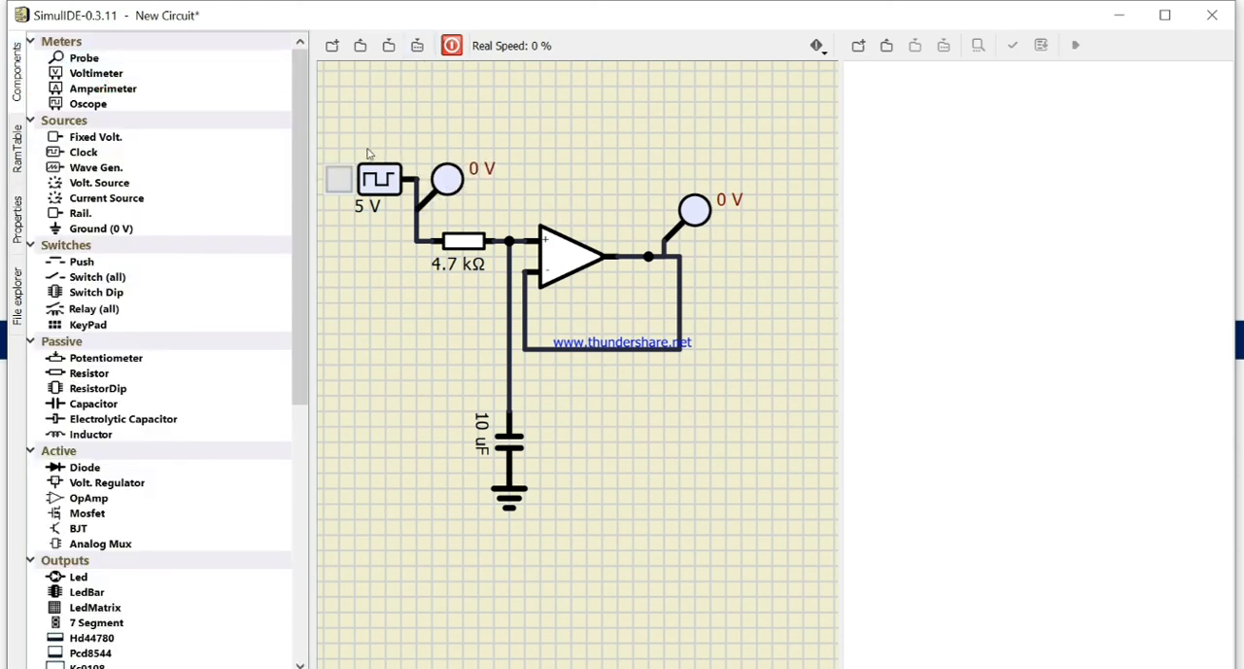
pyautogui.click(451, 46)
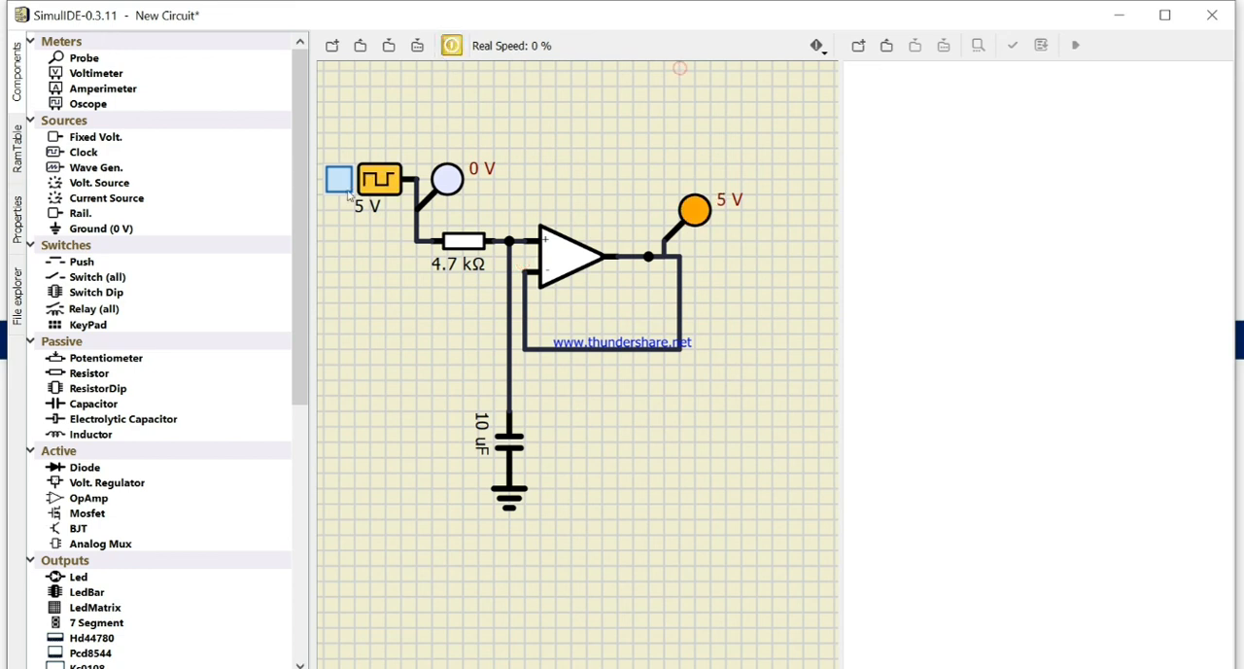
# Step: Add both the clock probe and the op-amp output probe to the plotter
pyautogui.rightClick(451, 183)
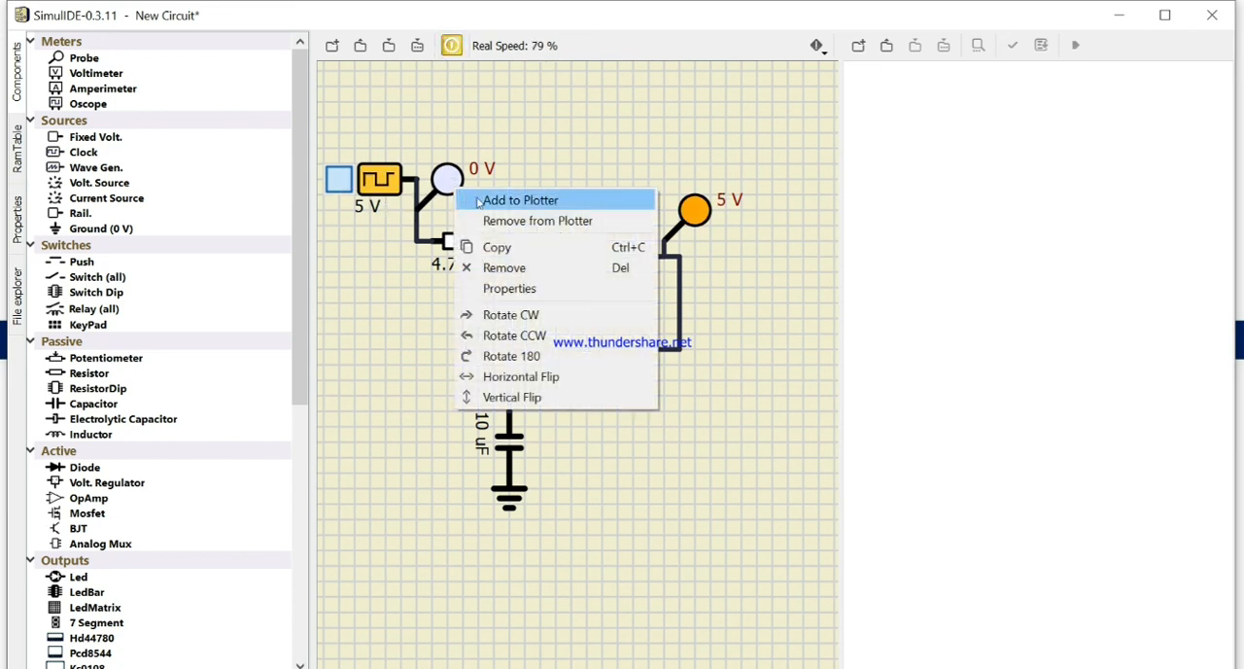
pyautogui.click(482, 200)
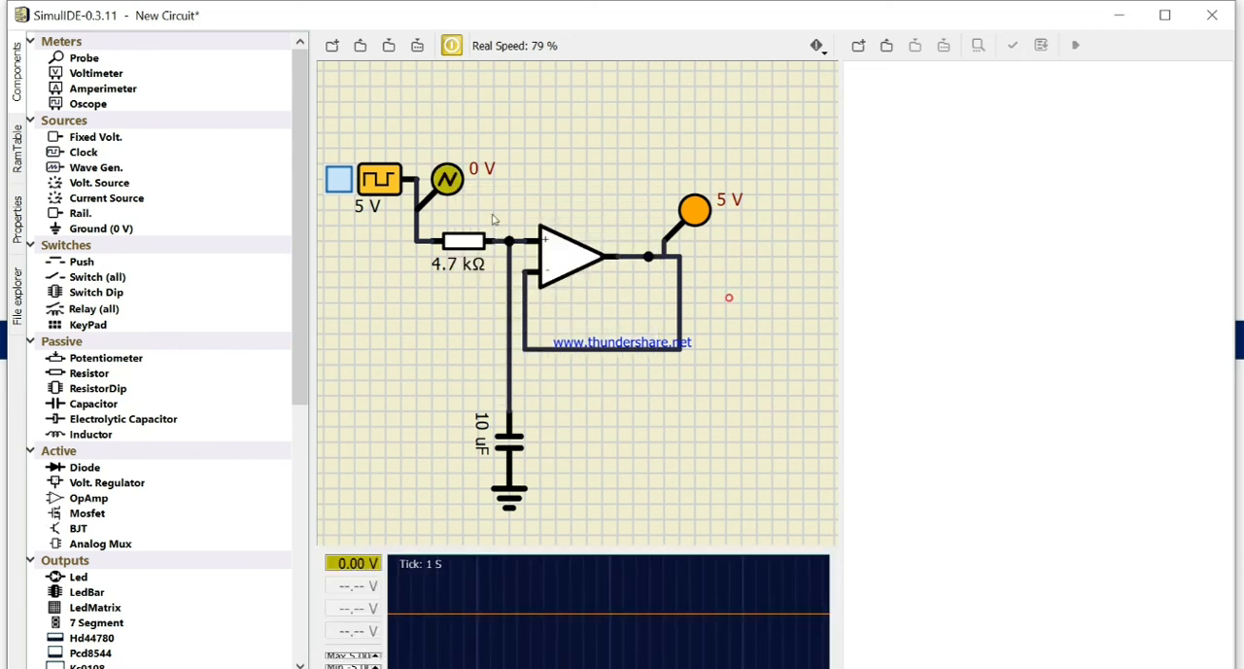
pyautogui.rightClick(695, 209)
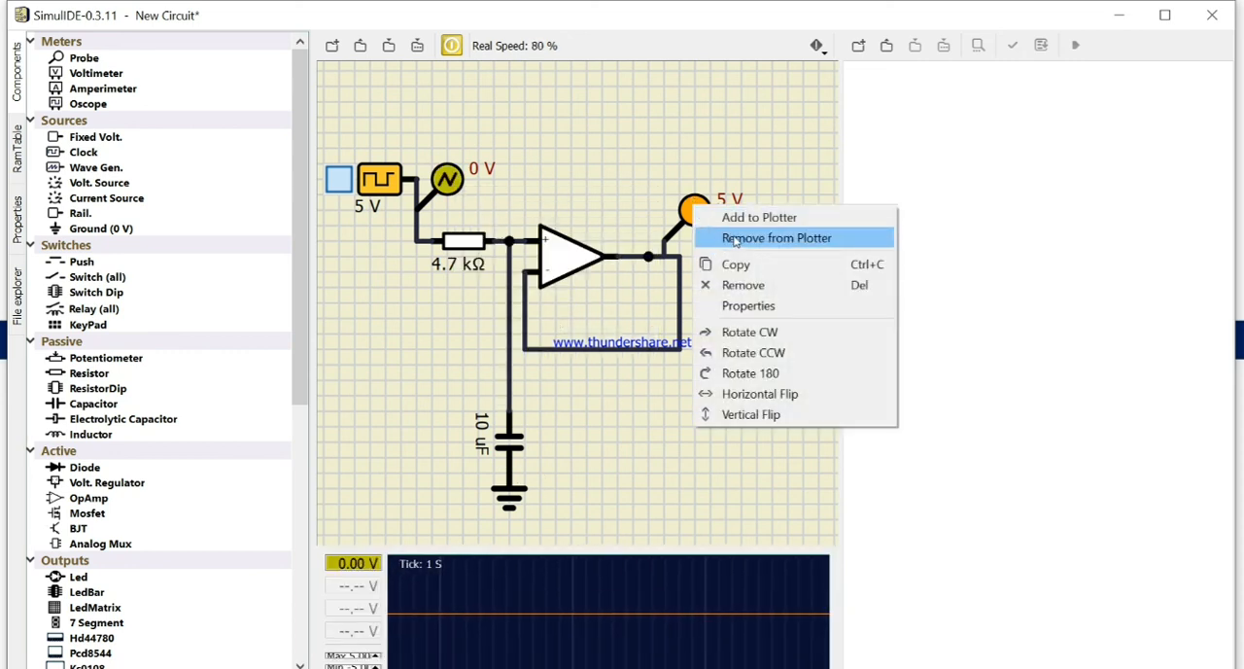
pyautogui.click(745, 220)
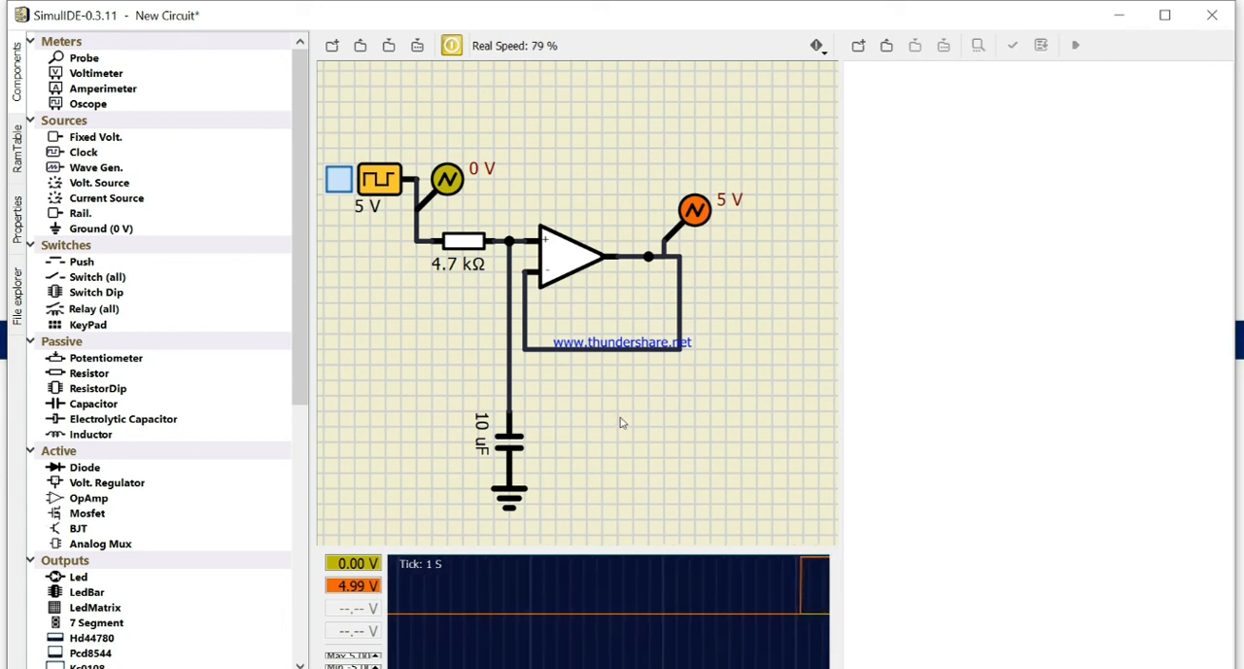
# Step: Set the clock source's frequency to 1
pyautogui.click(17, 163)
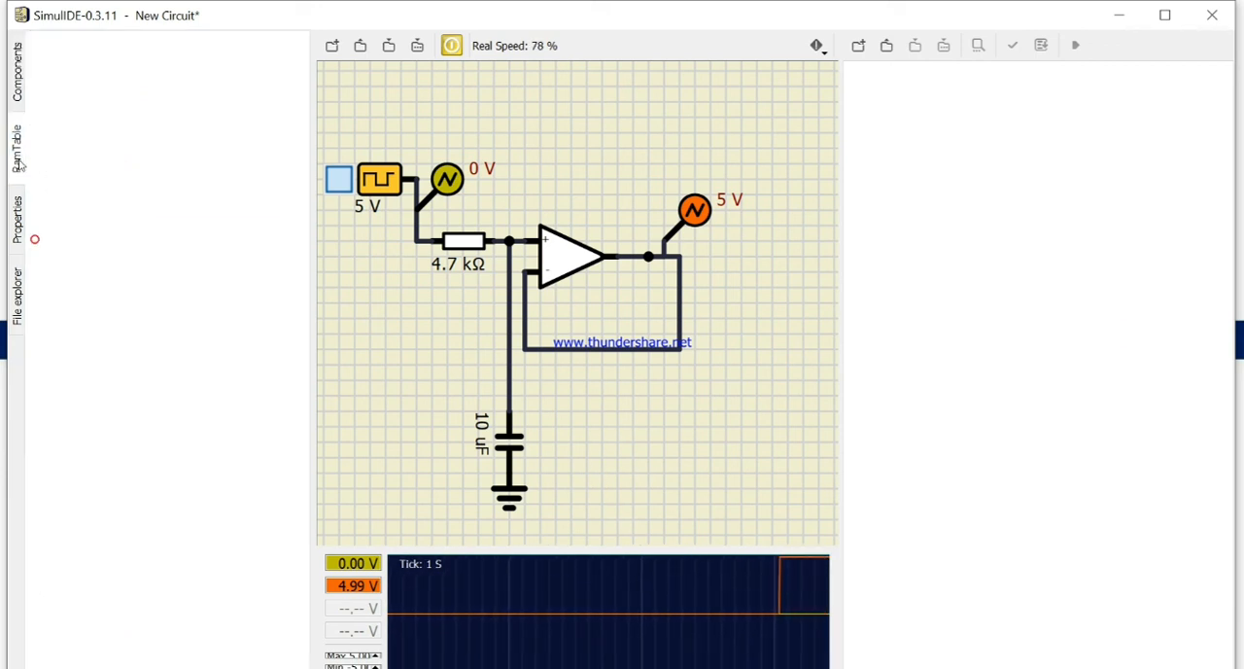
pyautogui.click(17, 206)
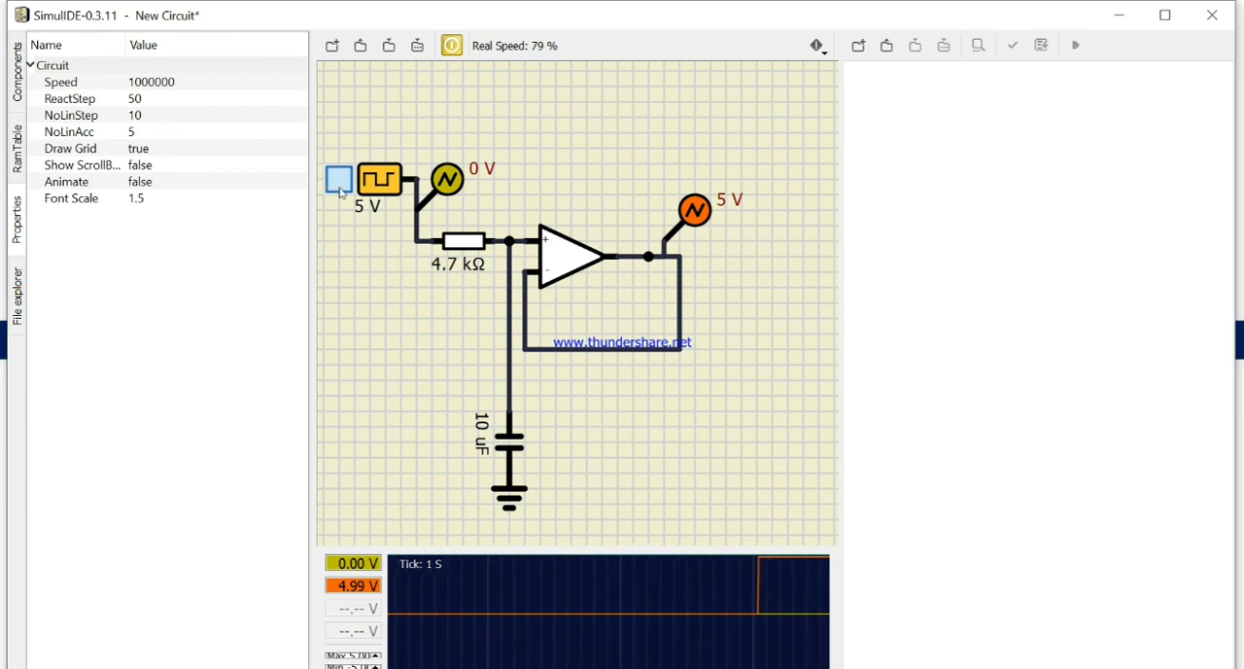
pyautogui.click(370, 189)
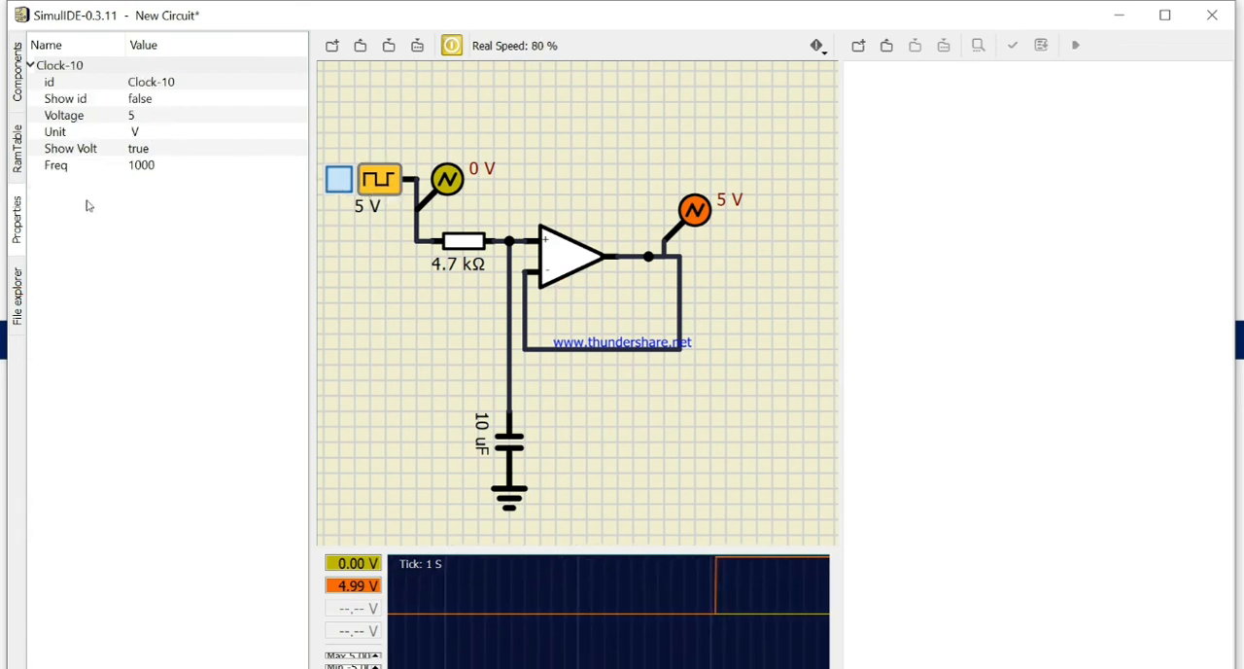
pyautogui.click(151, 164)
pyautogui.click(151, 164)
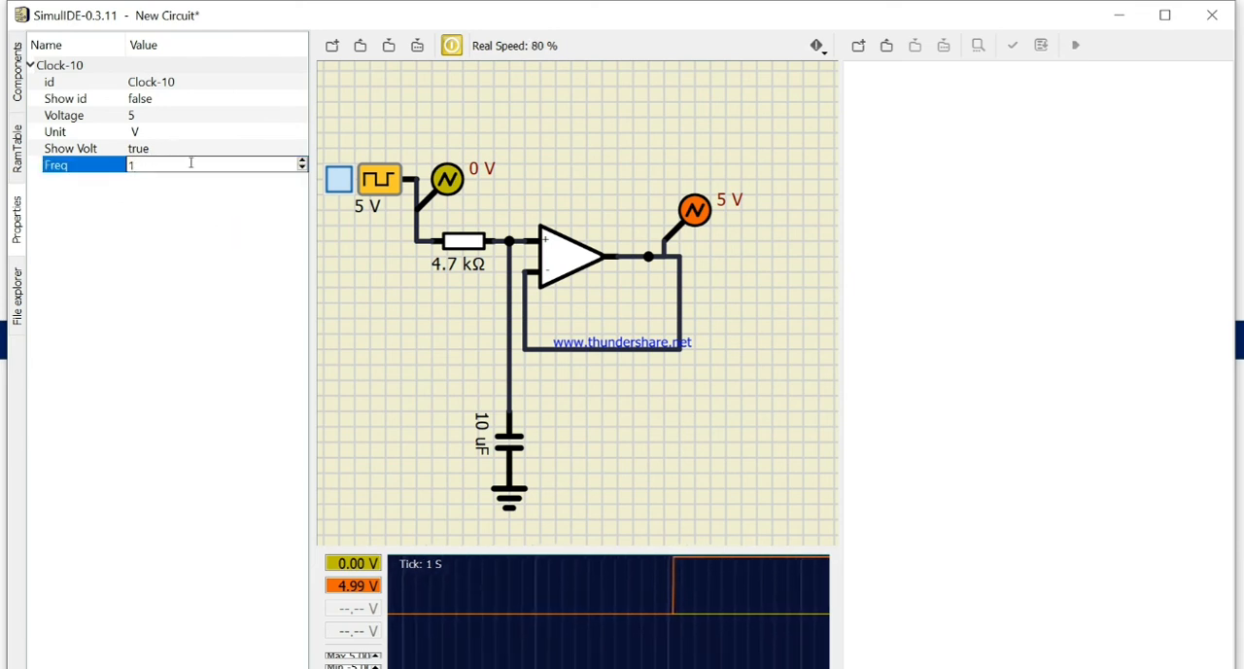
pyautogui.click(336, 295)
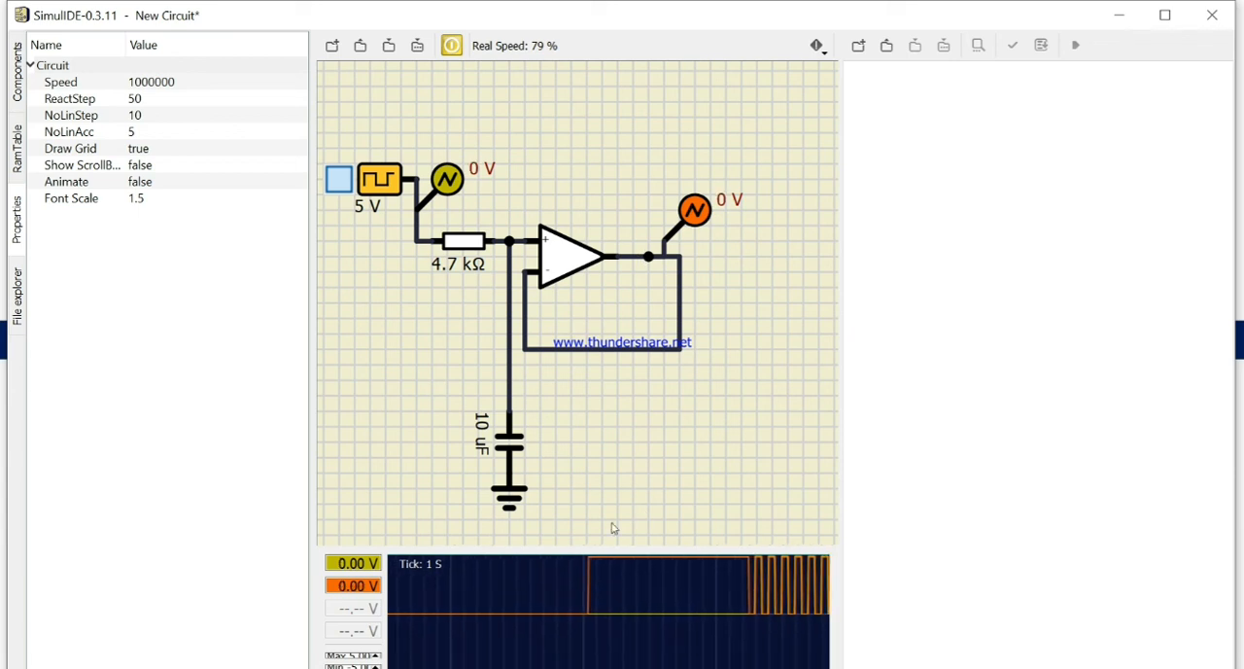
# Step: Reopen the clock source's properties
pyautogui.click(378, 179)
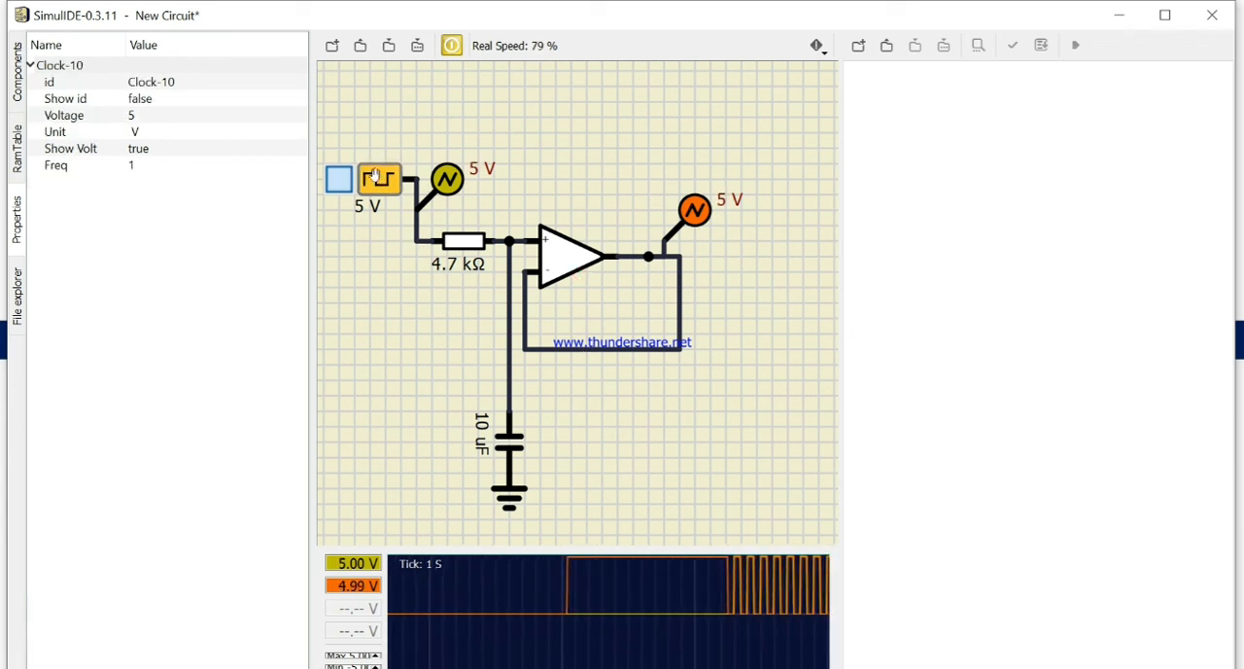